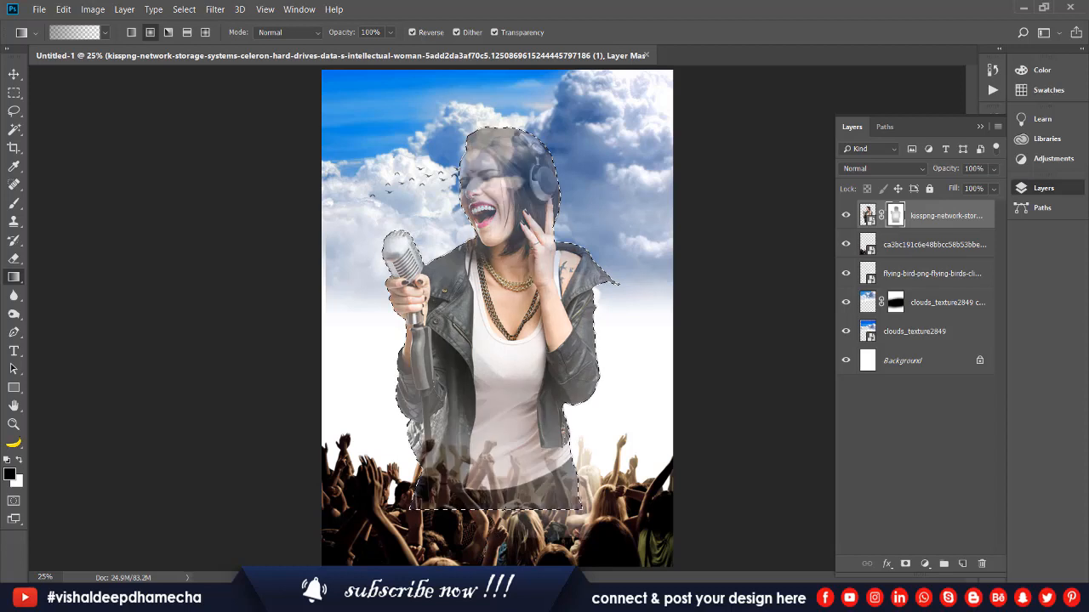
# Undo the radial gradient and fade the singer's lower body into the crowd with two linear gradients on her layer mask
pyautogui.hotkey('ctrl', 'z')
pyautogui.click(132, 32)
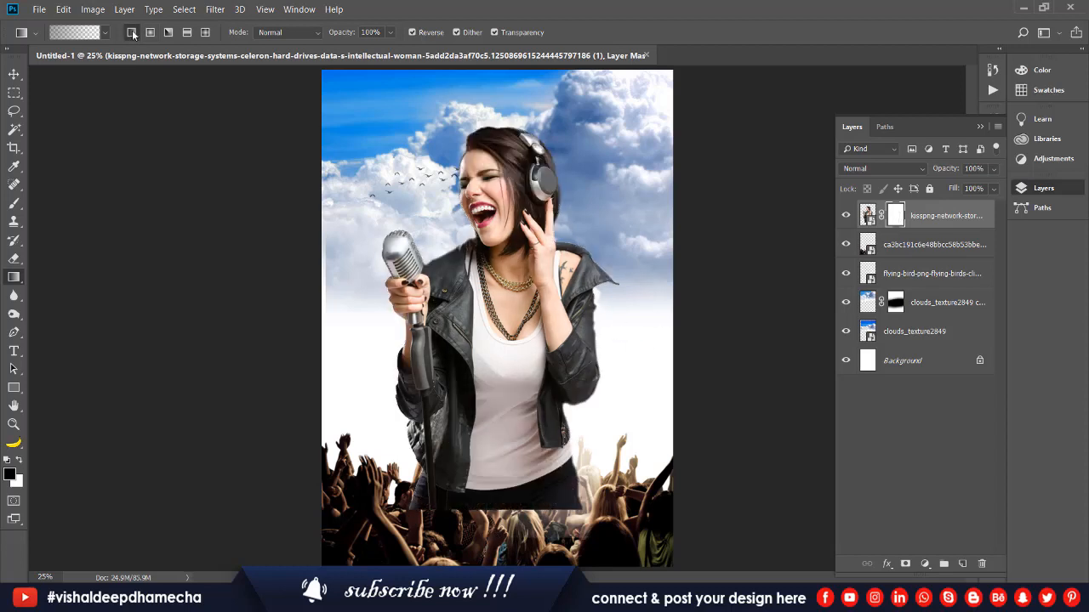
pyautogui.moveTo(501, 357); pyautogui.dragTo(490, 504)
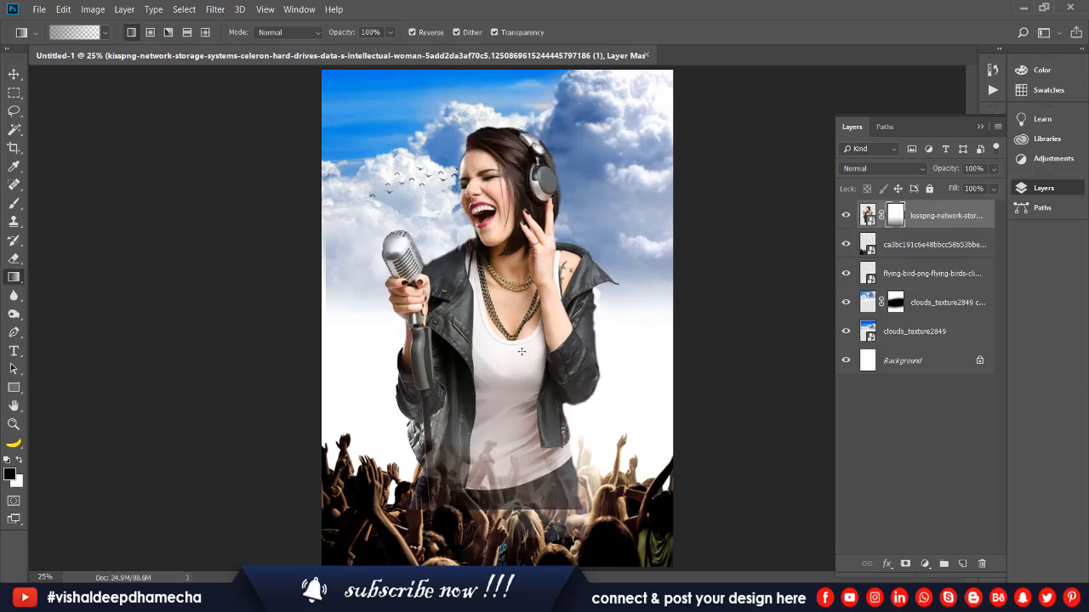
pyautogui.moveTo(516, 300); pyautogui.dragTo(520, 468)
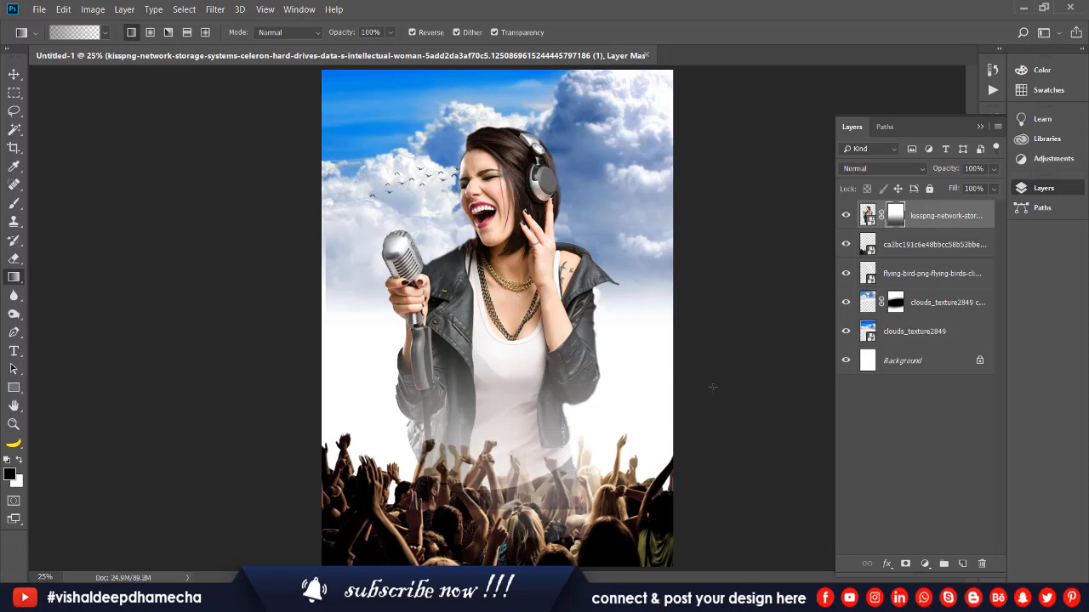
pyautogui.press('v')
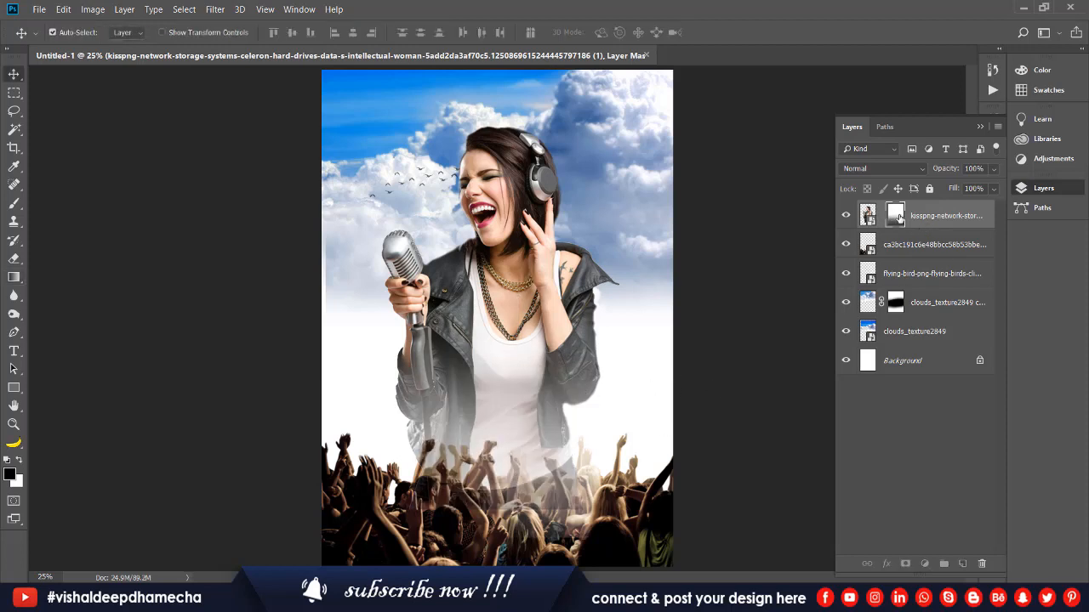
# Paint black on the singer's layer mask with the size 1000 brush to hide the lower edge of her body in the crowd
pyautogui.press('b')
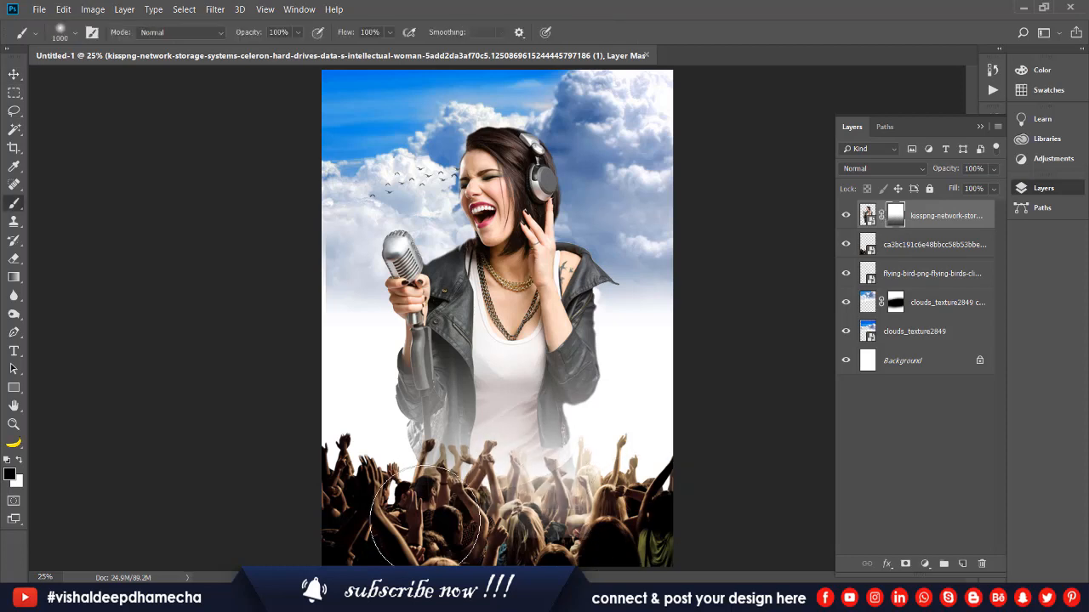
pyautogui.moveTo(425, 520)
pyautogui.mouseDown()
pyautogui.moveTo(589, 504)
pyautogui.moveTo(394, 517)
pyautogui.moveTo(553, 515)
pyautogui.mouseUp()
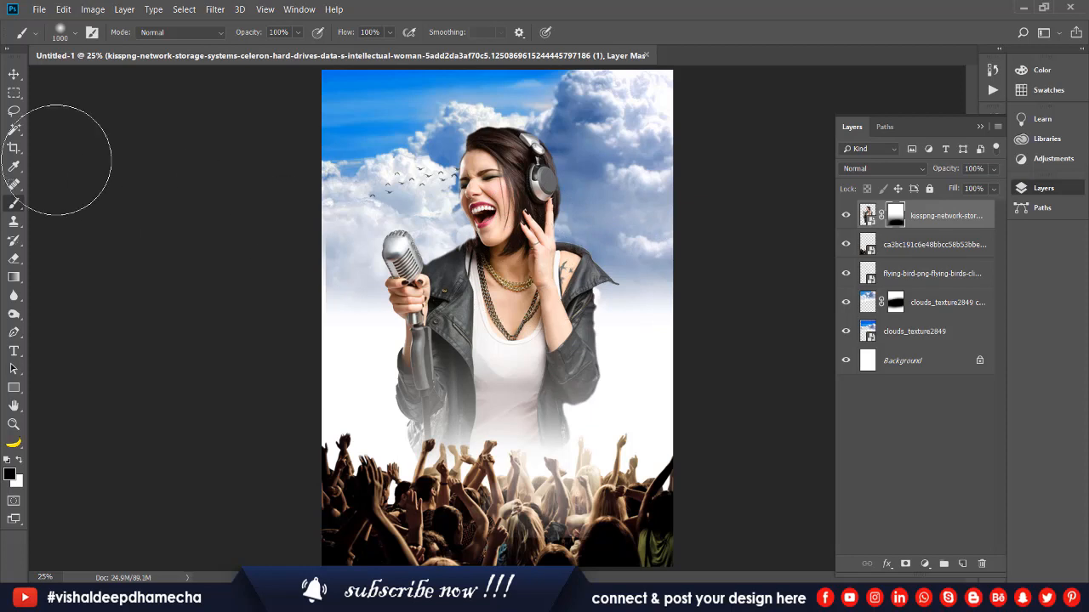
pyautogui.click(14, 75)
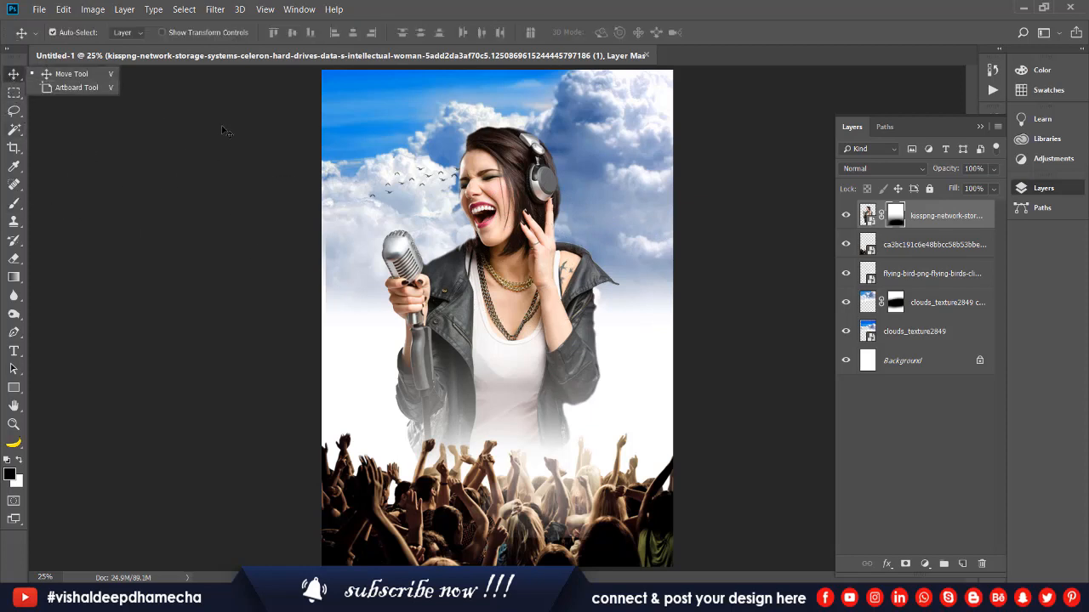
pyautogui.click(92, 76)
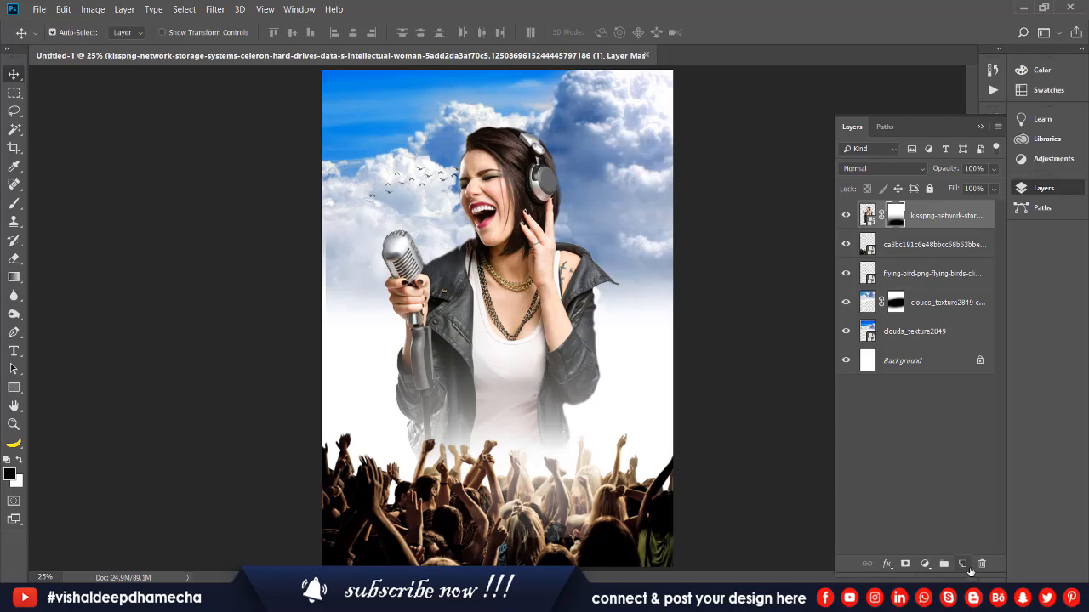
# Add a new layer and define an orange-to-dark-brown gradient whose first stop sits at 6% with colour e98a51
pyautogui.click(962, 564)
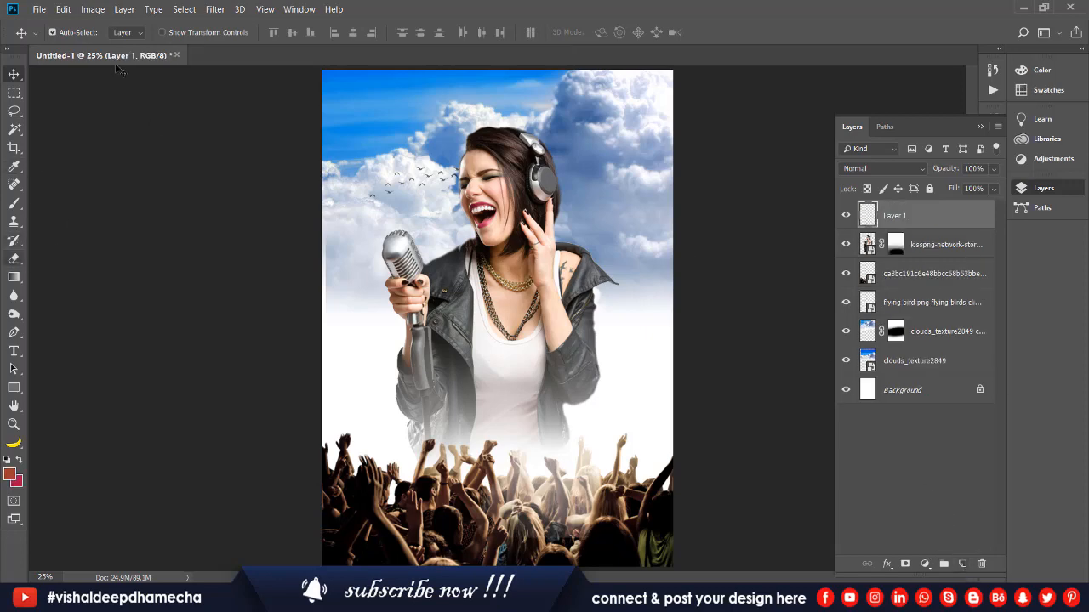
pyautogui.click(14, 276)
pyautogui.click(89, 37)
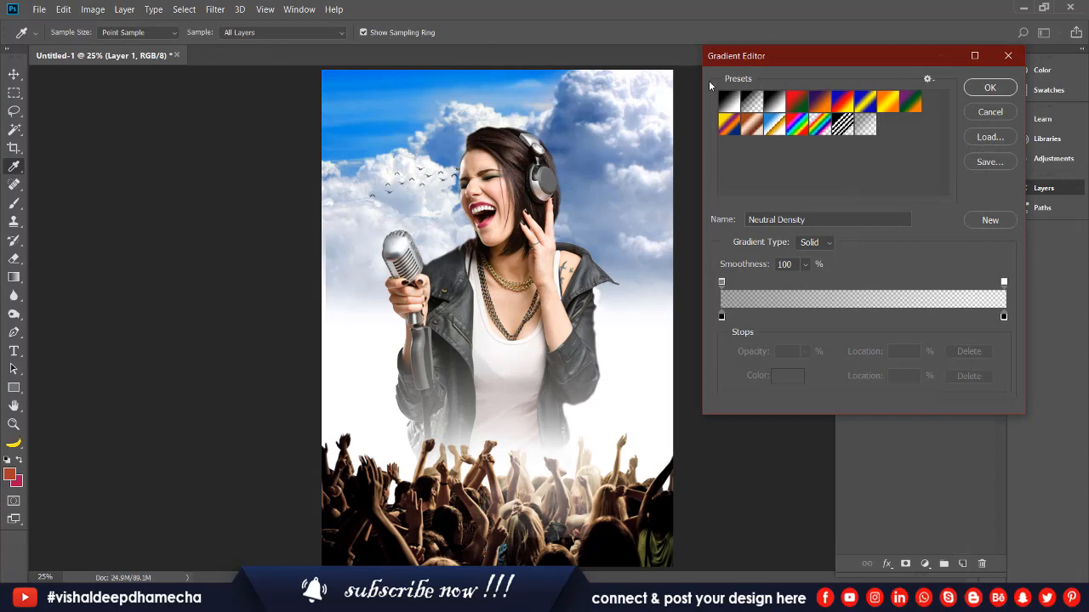
pyautogui.click(720, 103)
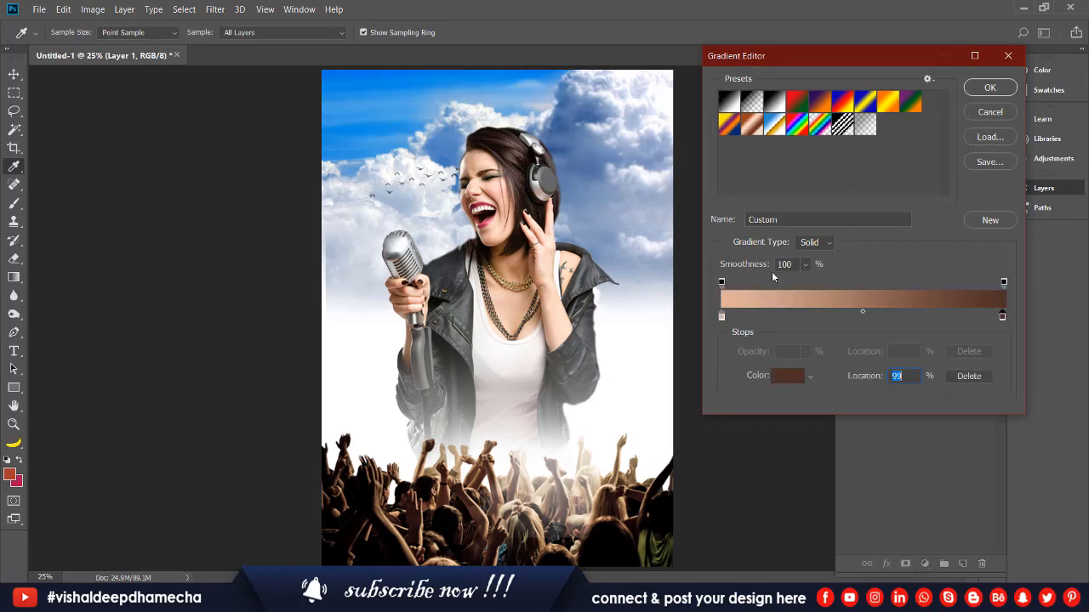
pyautogui.click(722, 317)
pyautogui.write('6')
pyautogui.click(775, 375)
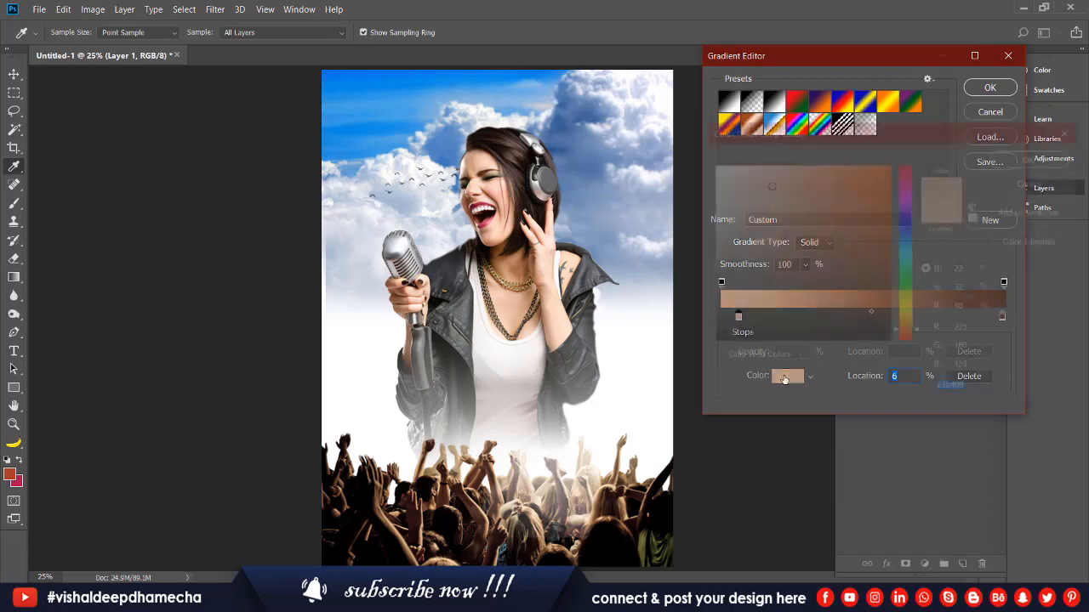
pyautogui.moveTo(768, 213); pyautogui.dragTo(842, 178)
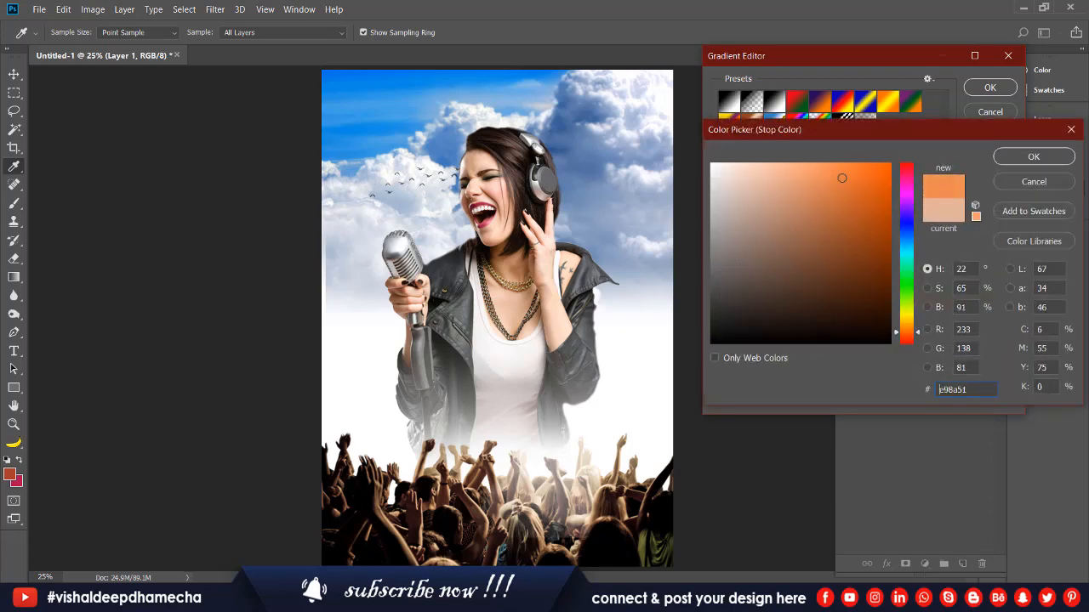
pyautogui.click(1033, 156)
pyautogui.click(990, 88)
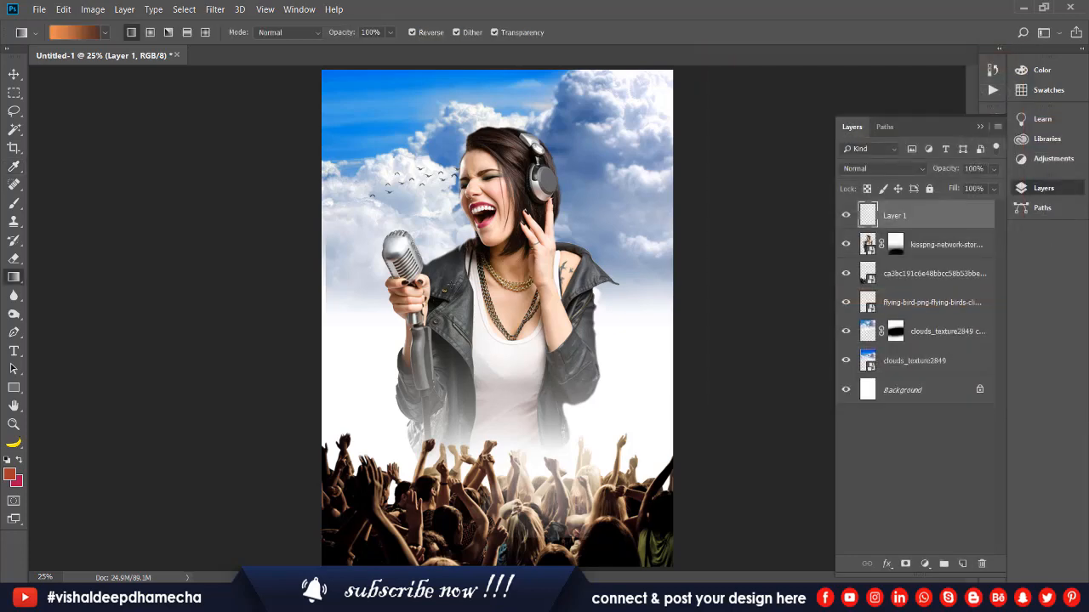
# Fill the new layer with a non-reversed radial gradient running from orange at the centre to brown at the edges
pyautogui.moveTo(466, 305); pyautogui.dragTo(785, 530)
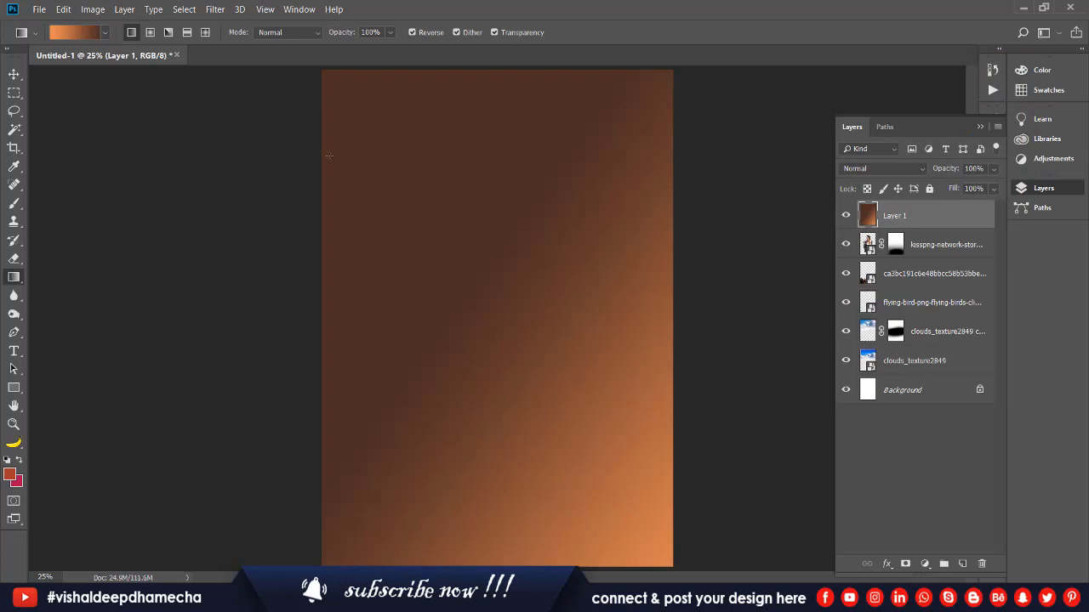
pyautogui.click(149, 32)
pyautogui.moveTo(228, 370); pyautogui.dragTo(256, 341)
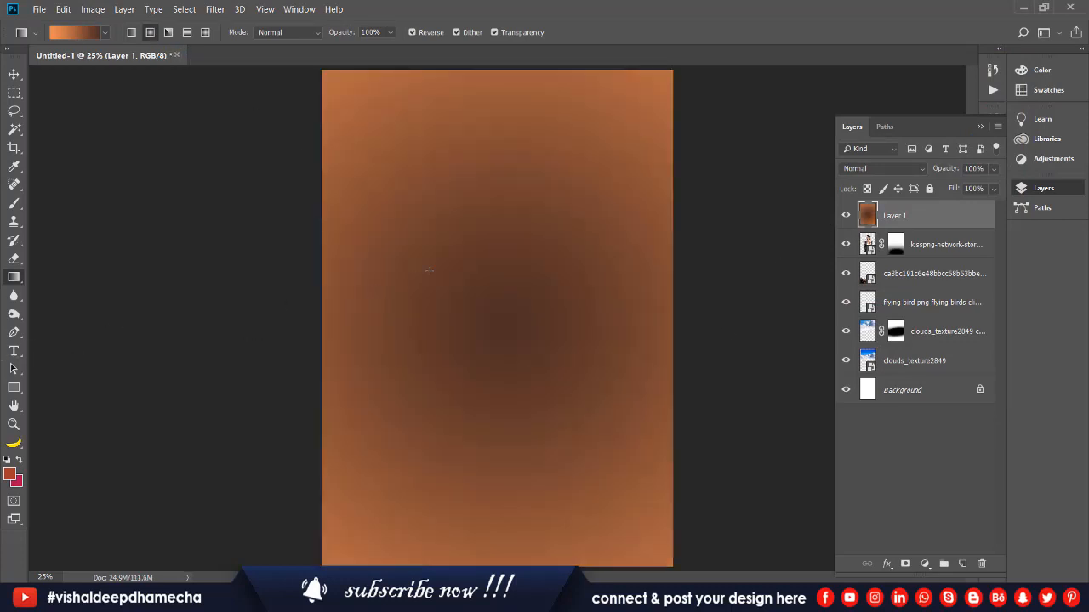
pyautogui.click(413, 32)
pyautogui.moveTo(513, 328); pyautogui.dragTo(116, 369)
# Place the gradient layer beneath the singer layer and change its blend mode to Linear Burn
pyautogui.click(880, 169)
pyautogui.click(880, 182)
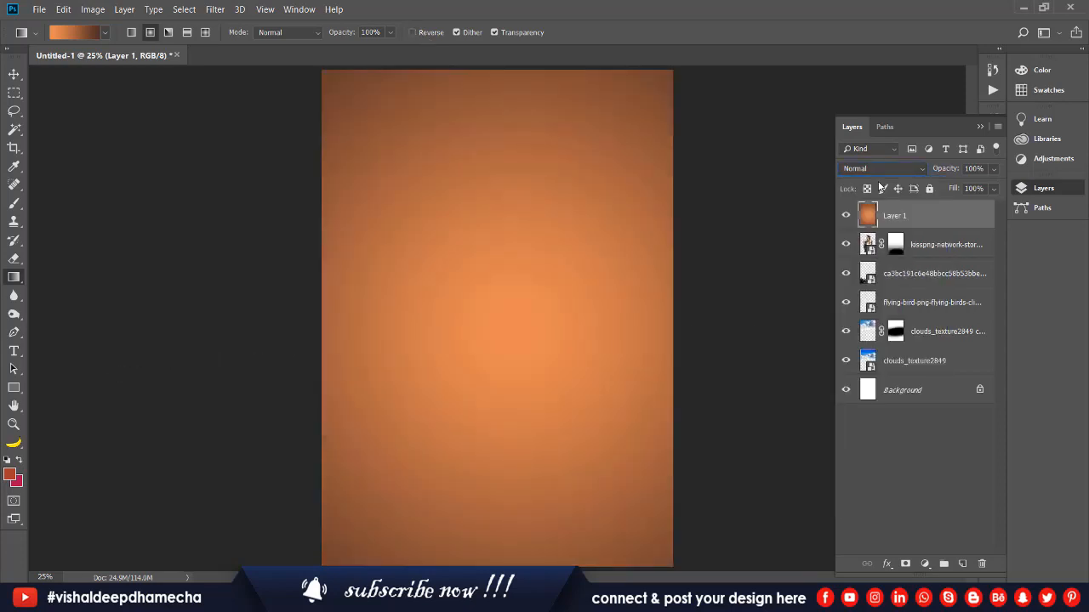
pyautogui.moveTo(883, 215); pyautogui.dragTo(885, 259)
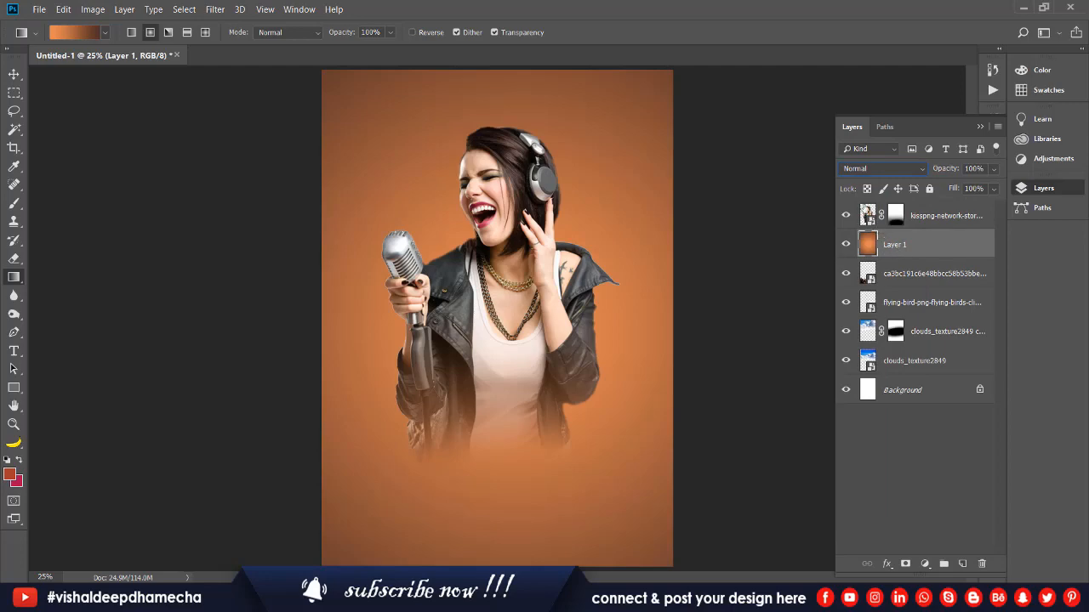
pyautogui.press('Down')
pyautogui.press('Down')
pyautogui.press('Down')
pyautogui.press('Down')
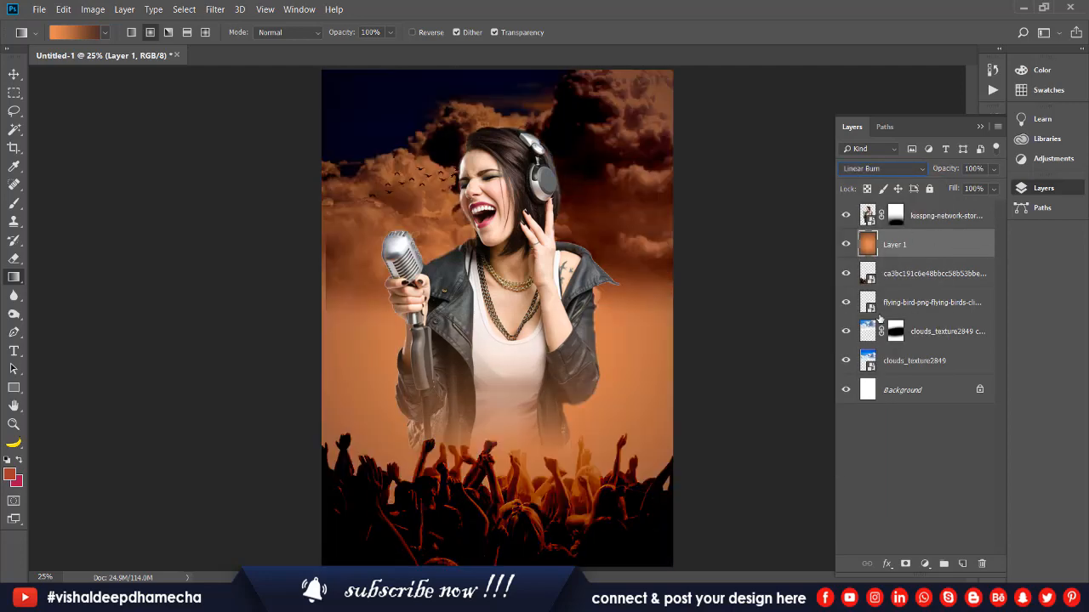
# Shift both clouds_texture2849 layers slightly left together and scale them to 102.53% to cover the canvas edges
pyautogui.click(846, 331)
pyautogui.click(846, 330)
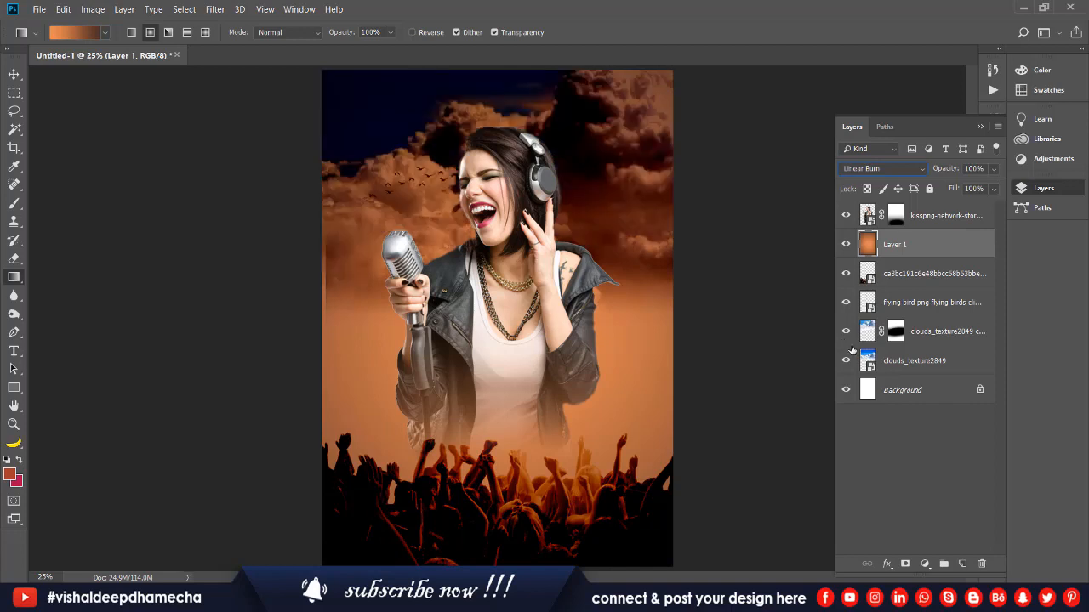
pyautogui.click(919, 334)
pyautogui.keyDown('shift'); pyautogui.click(919, 362); pyautogui.keyUp('shift')
pyautogui.hotkey('ctrl', 't')
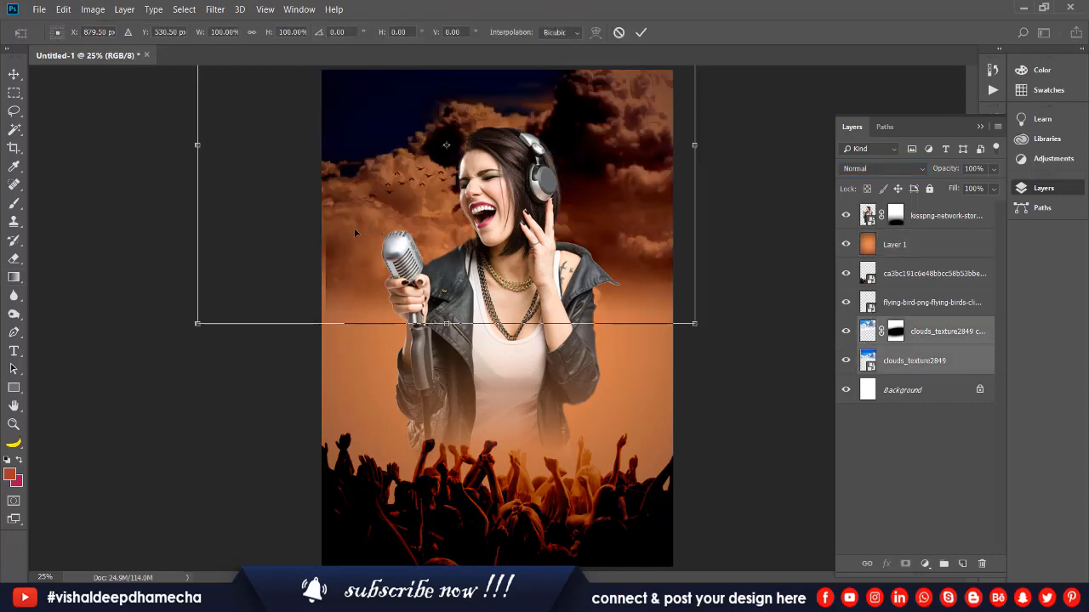
pyautogui.moveTo(330, 239); pyautogui.dragTo(323, 238)
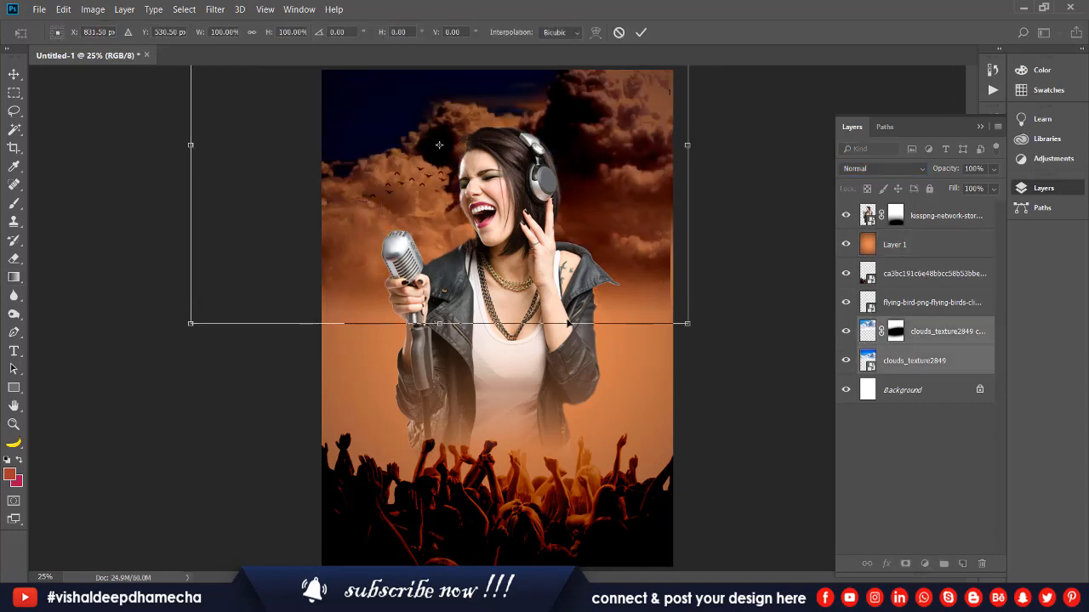
pyautogui.moveTo(687, 324); pyautogui.dragTo(700, 331)
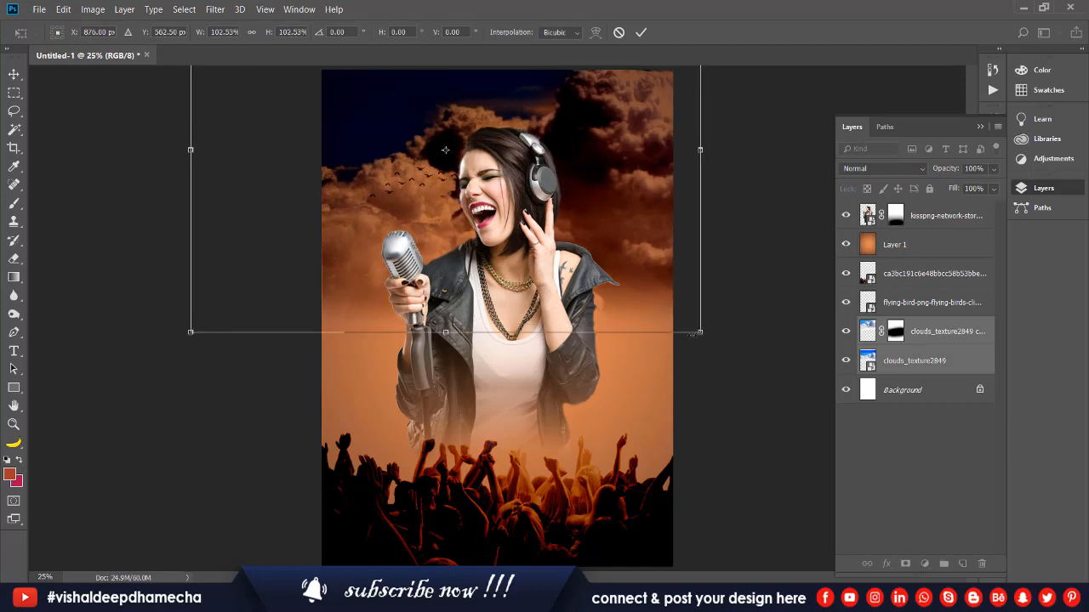
pyautogui.press('Return')
# Cycle the gradient layer through the lightening and contrast blend modes up to Vivid Light, then go back to Hard Light
pyautogui.click(898, 245)
pyautogui.press('g')
pyautogui.click(884, 170)
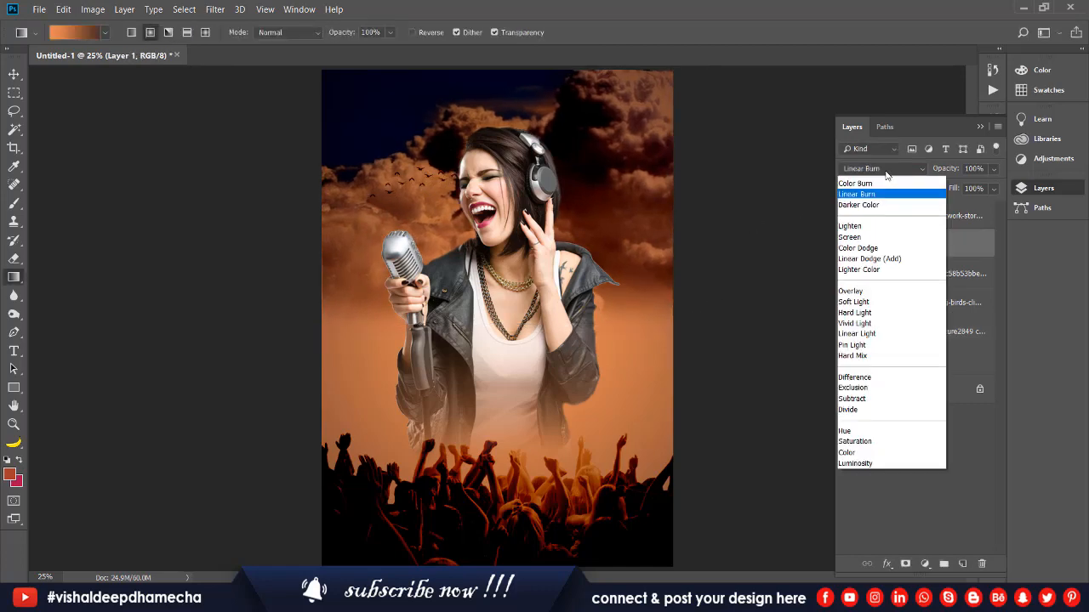
pyautogui.click(887, 176)
pyautogui.press('Down')
pyautogui.press('Down')
pyautogui.press('Down')
pyautogui.press('Down')
pyautogui.press('Down')
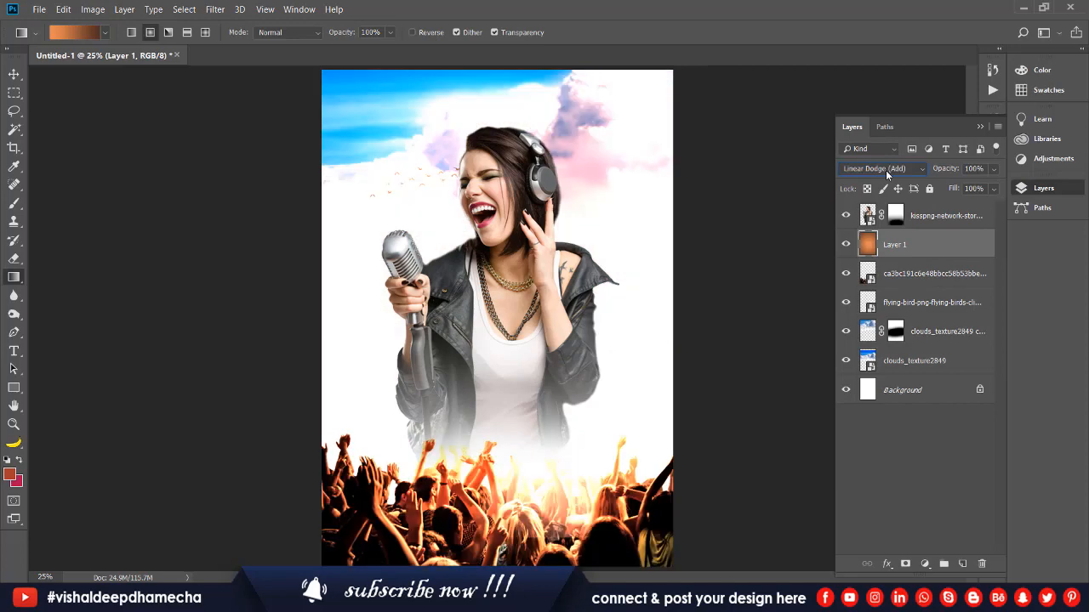
pyautogui.press('Down')
pyautogui.press('Down')
pyautogui.press('Down')
pyautogui.press('Down')
pyautogui.press('Down')
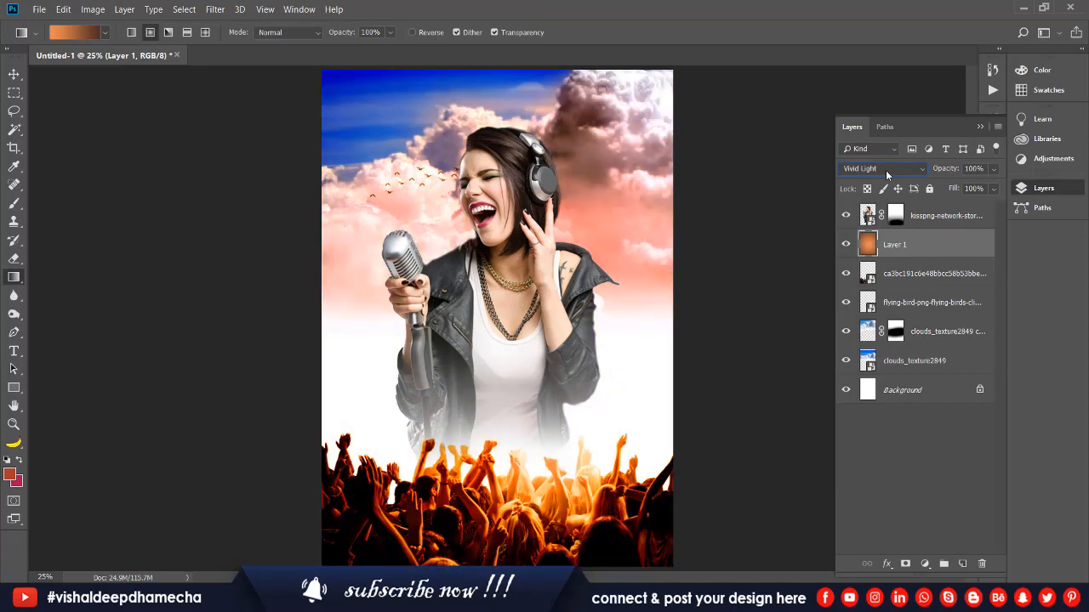
pyautogui.press('Up')
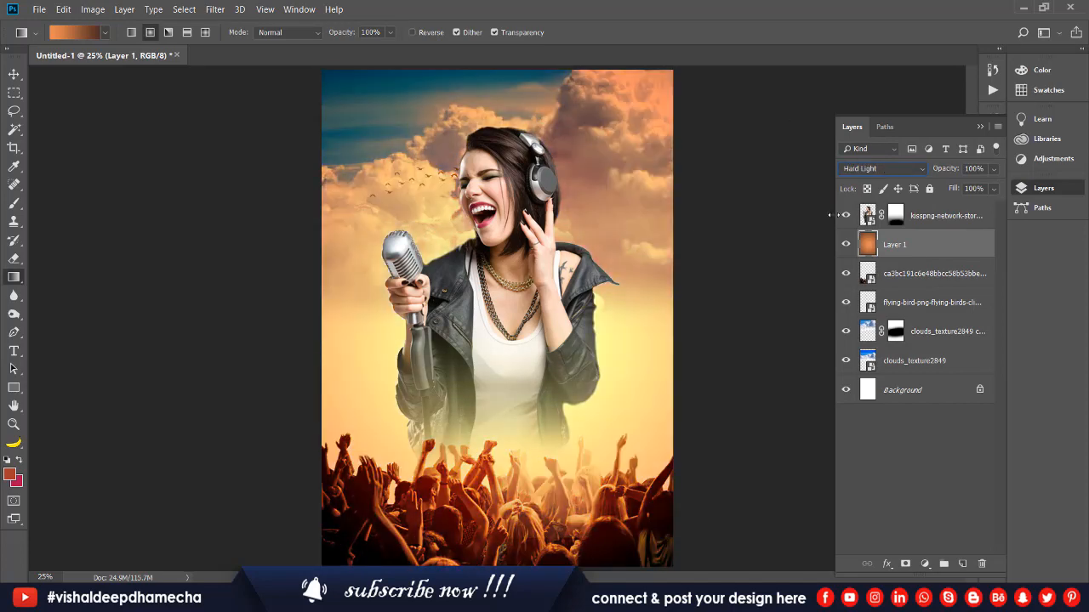
# Try the other blend modes on the gradient layer, including Linear Light, Exclusion, Luminosity and Divide
pyautogui.press('Down')
pyautogui.press('Down')
pyautogui.press('Down')
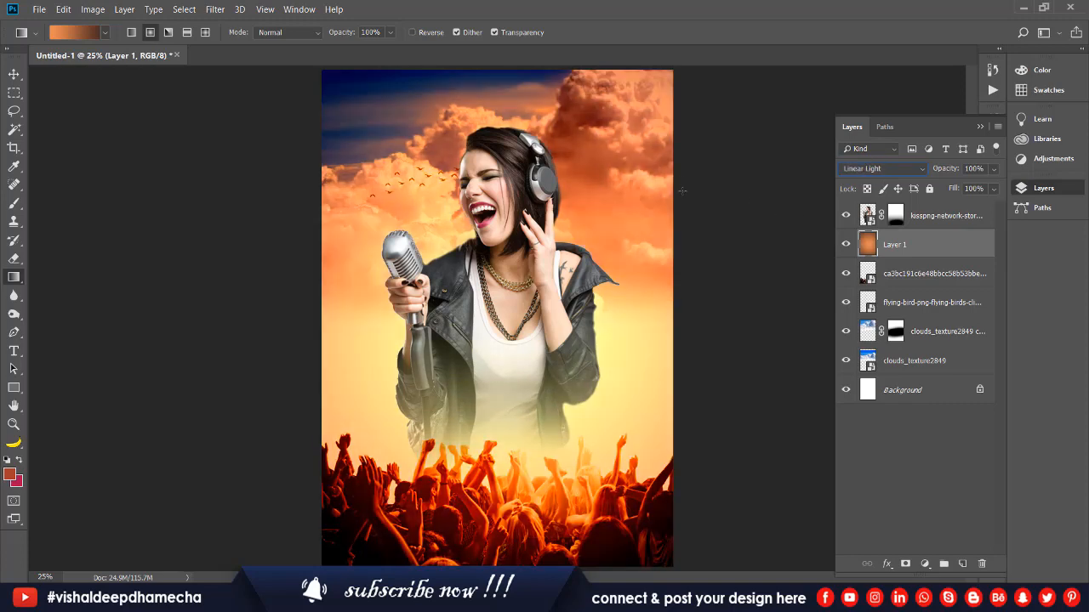
pyautogui.press('Up')
pyautogui.press('Down')
pyautogui.press('Down')
pyautogui.press('Down')
pyautogui.press('Down')
pyautogui.press('Down')
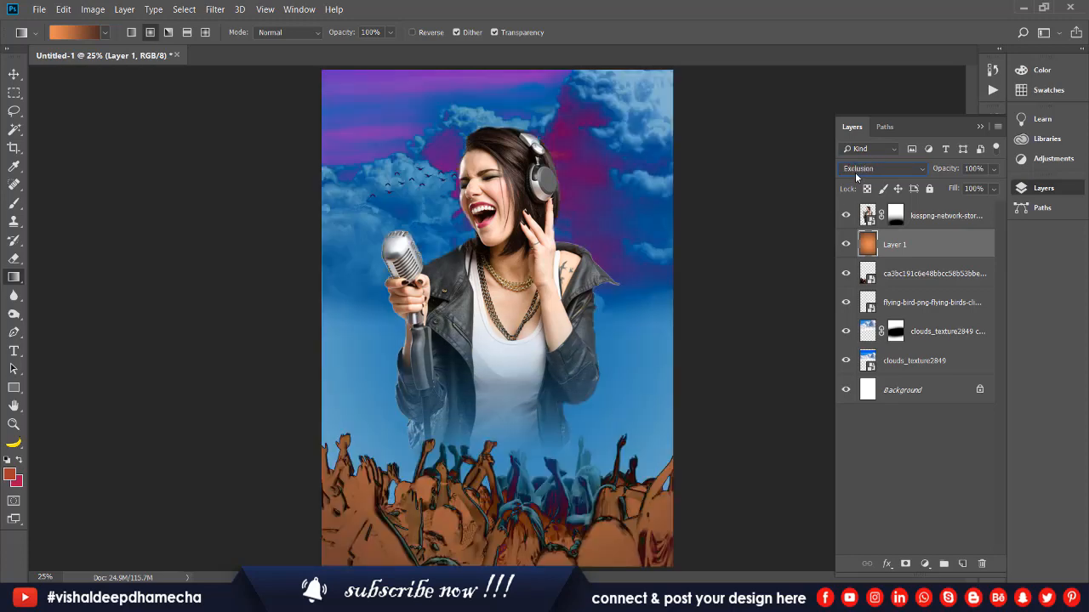
pyautogui.press('Down')
pyautogui.press('Down')
pyautogui.press('Down')
pyautogui.press('Down')
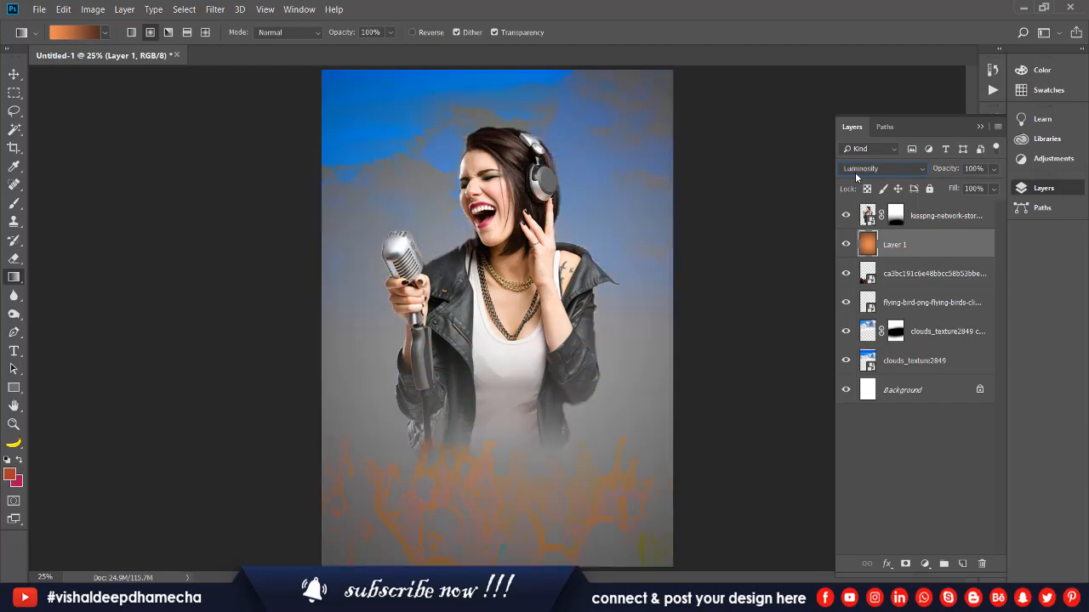
pyautogui.press('Down')
pyautogui.press('Up')
pyautogui.press('Up')
pyautogui.press('Up')
pyautogui.press('Up')
# Compare Hard Light with Linear Light on the gradient layer, set it to Hard Light and return to the Move tool
pyautogui.click(856, 175)
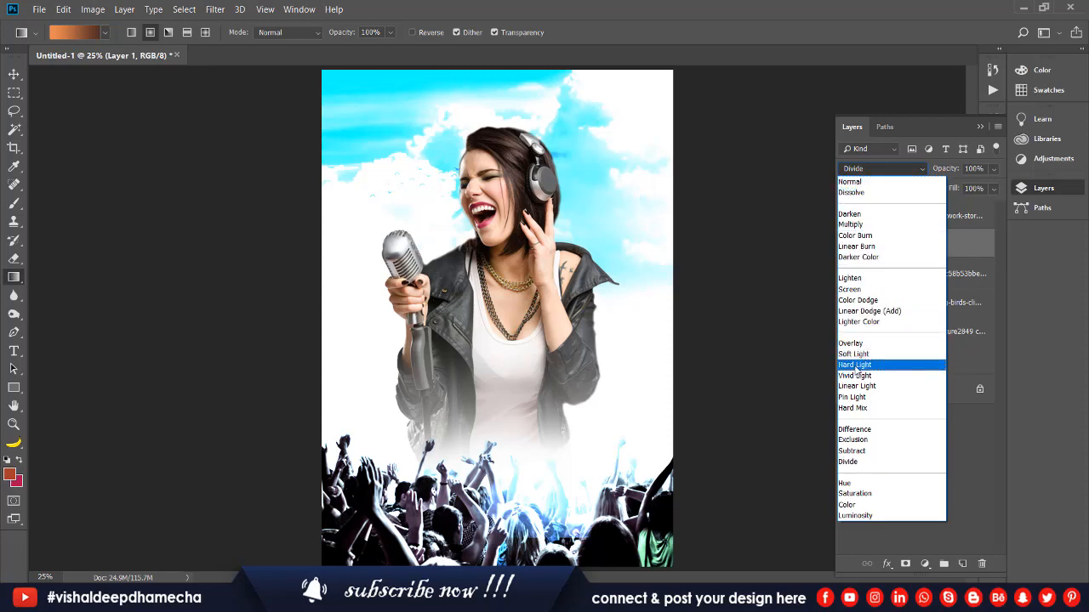
pyautogui.click(857, 365)
pyautogui.click(855, 169)
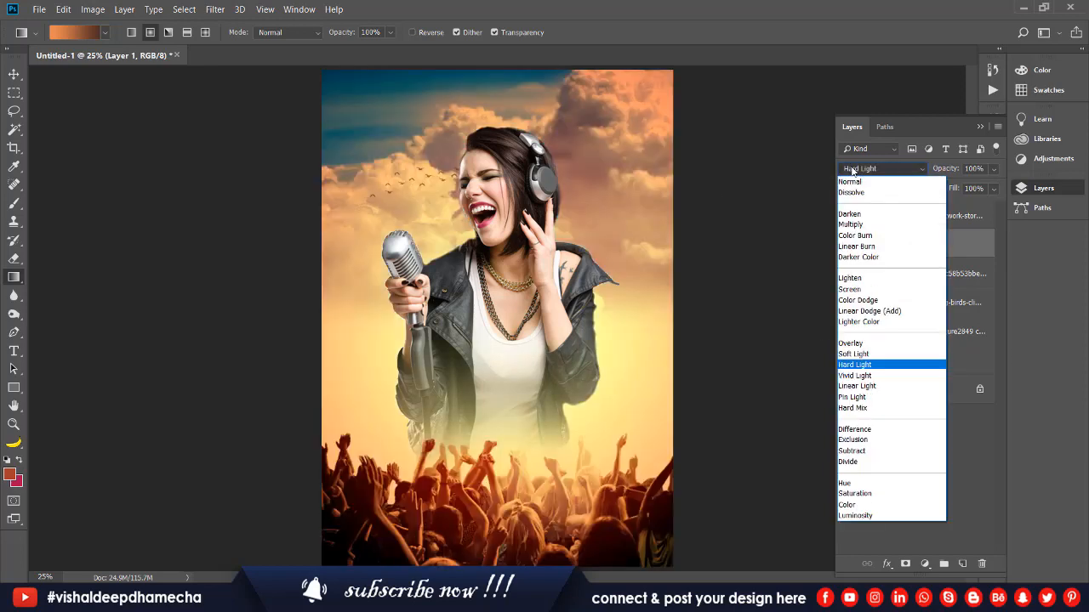
pyautogui.click(850, 387)
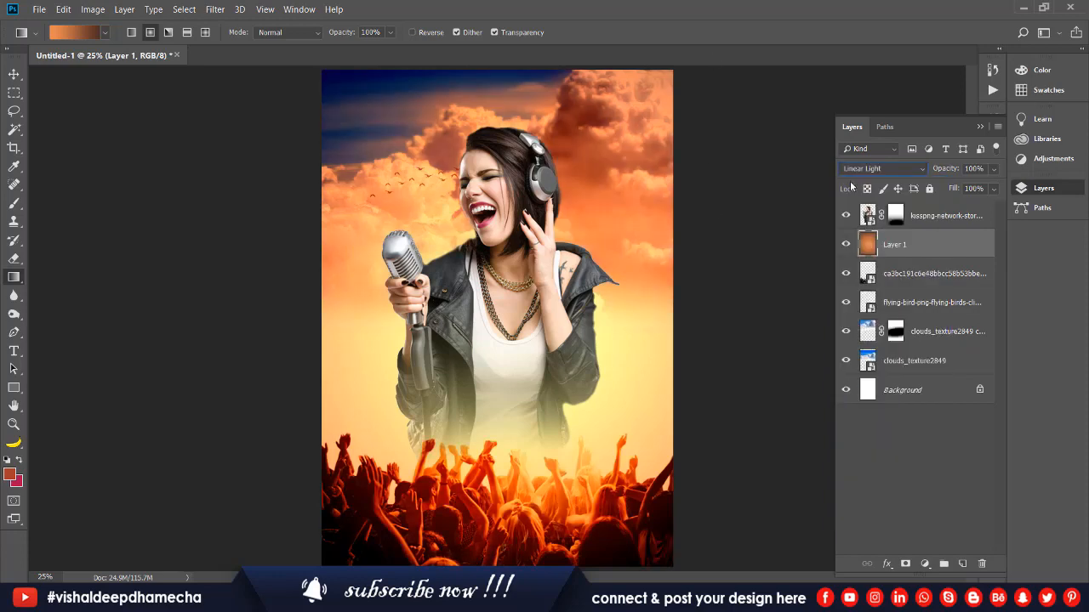
pyautogui.click(883, 170)
pyautogui.click(860, 366)
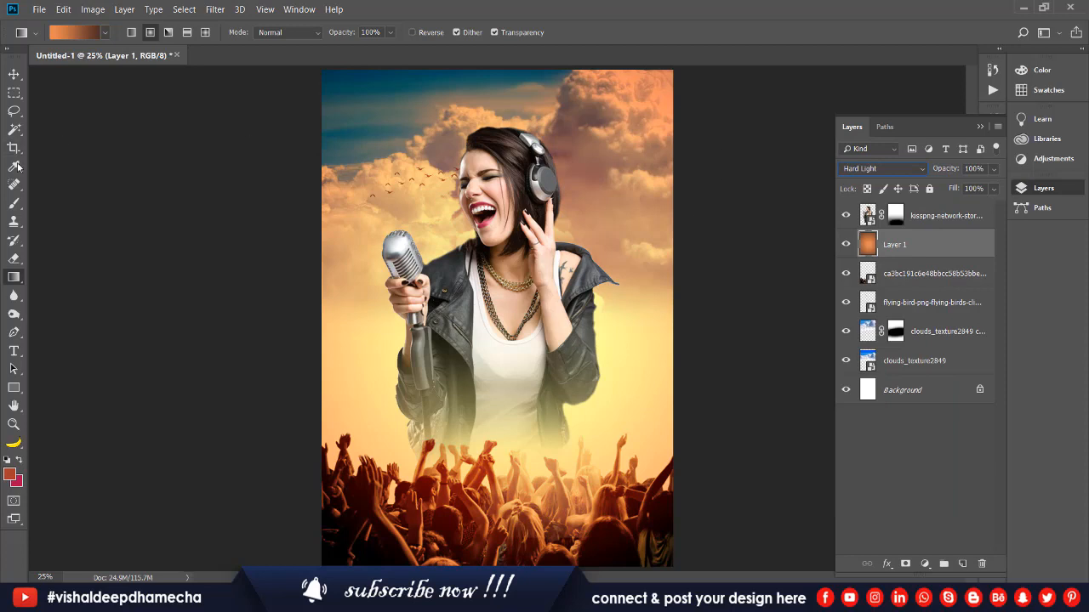
pyautogui.click(14, 74)
pyautogui.click(61, 75)
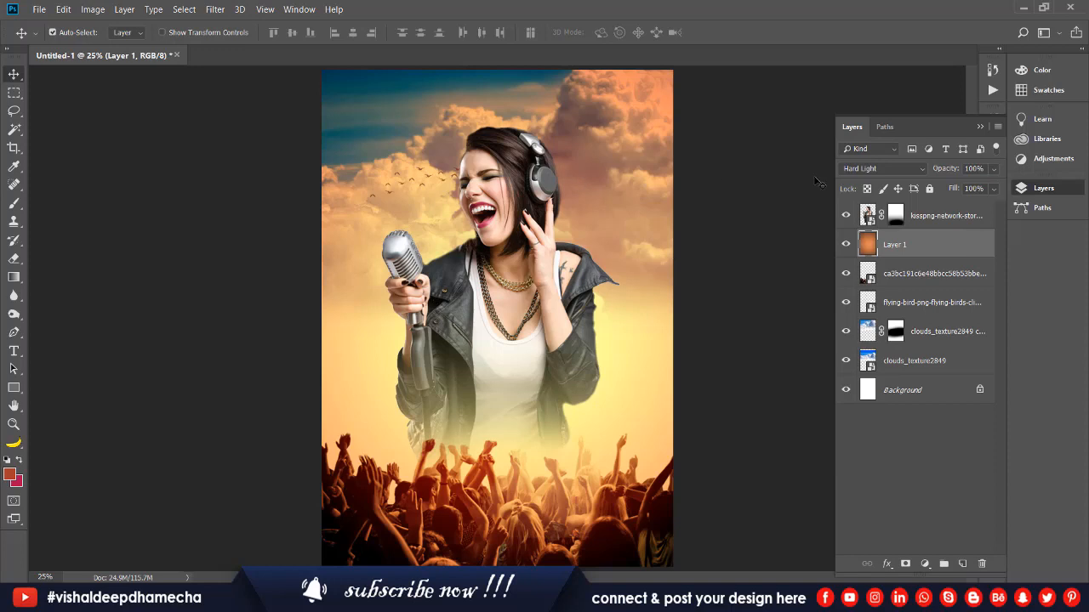
# Add a Hue/Saturation adjustment layer directly above the singer layer and slightly shift the overall hue
pyautogui.click(970, 223)
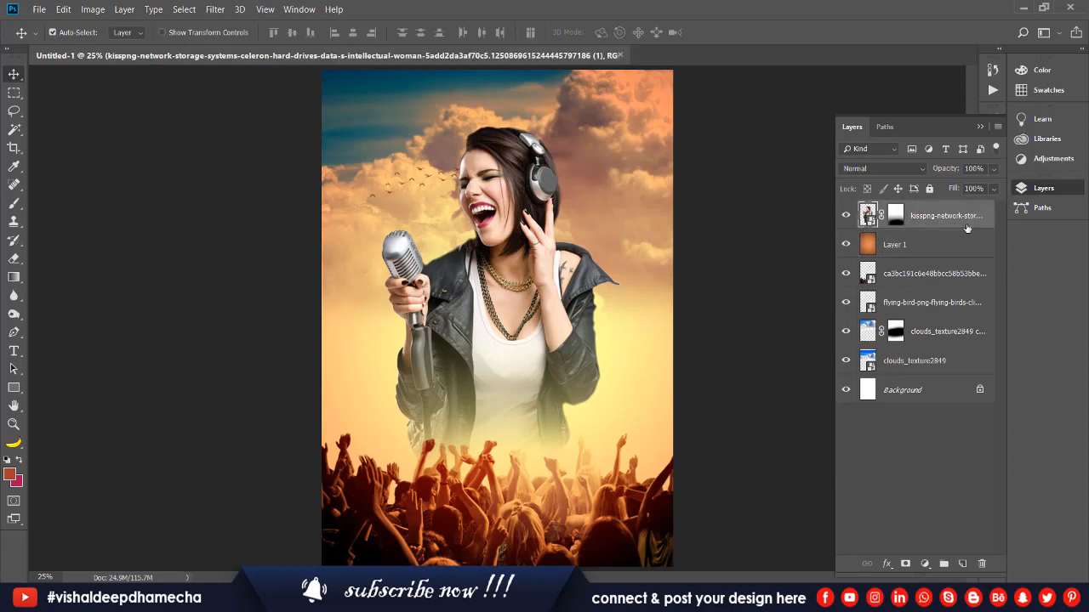
pyautogui.click(928, 564)
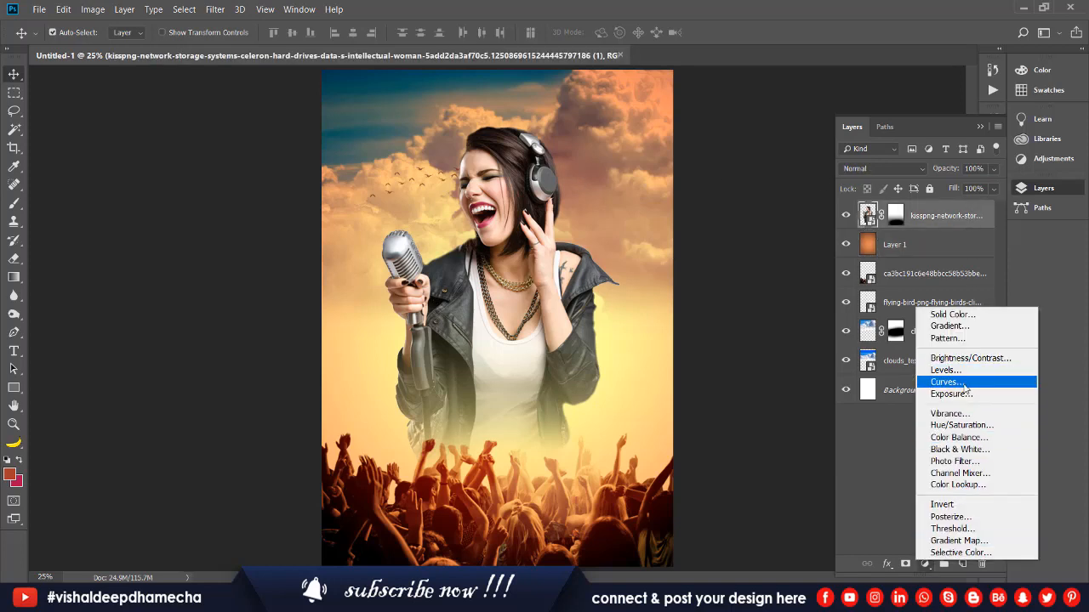
pyautogui.press('Up')
pyautogui.press('Up')
pyautogui.press('Up')
pyautogui.press('Up')
pyautogui.press('Down')
pyautogui.press('Down')
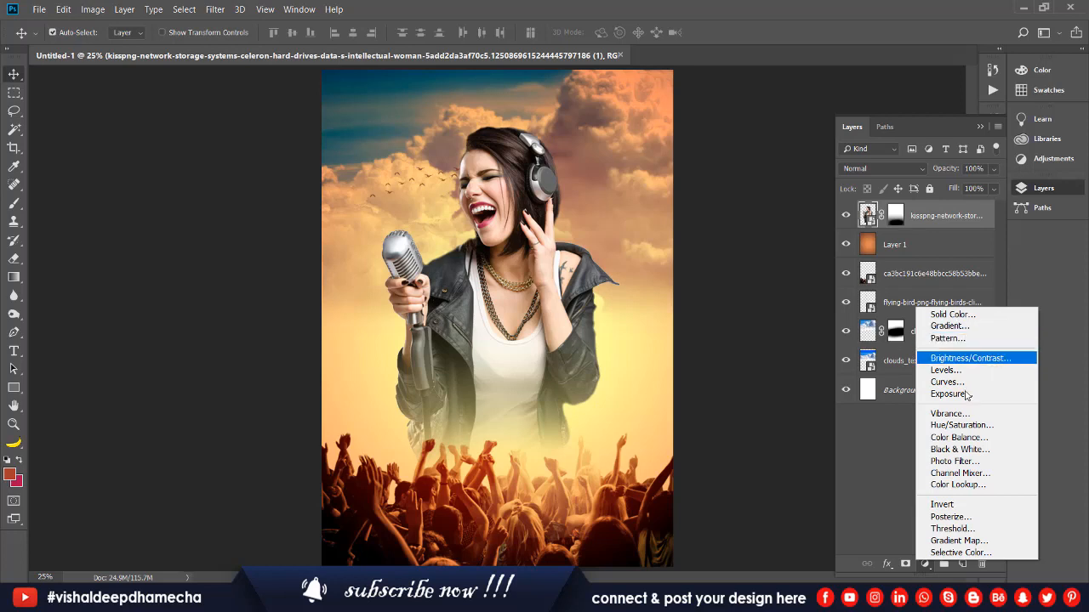
pyautogui.click(961, 425)
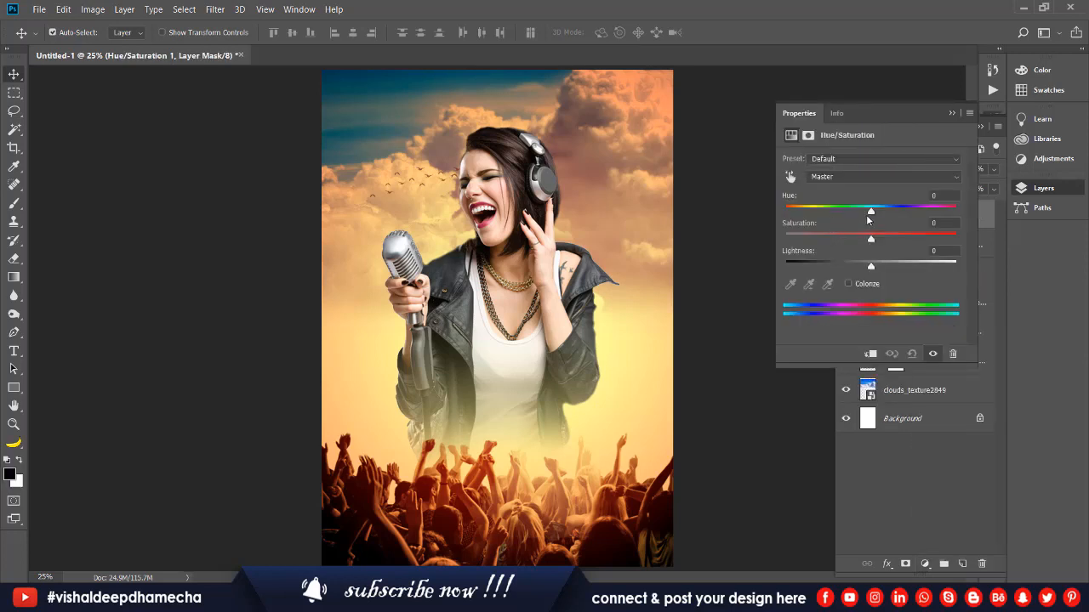
pyautogui.moveTo(869, 241)
pyautogui.mouseDown()
pyautogui.moveTo(848, 241)
pyautogui.moveTo(863, 230)
pyautogui.mouseUp()
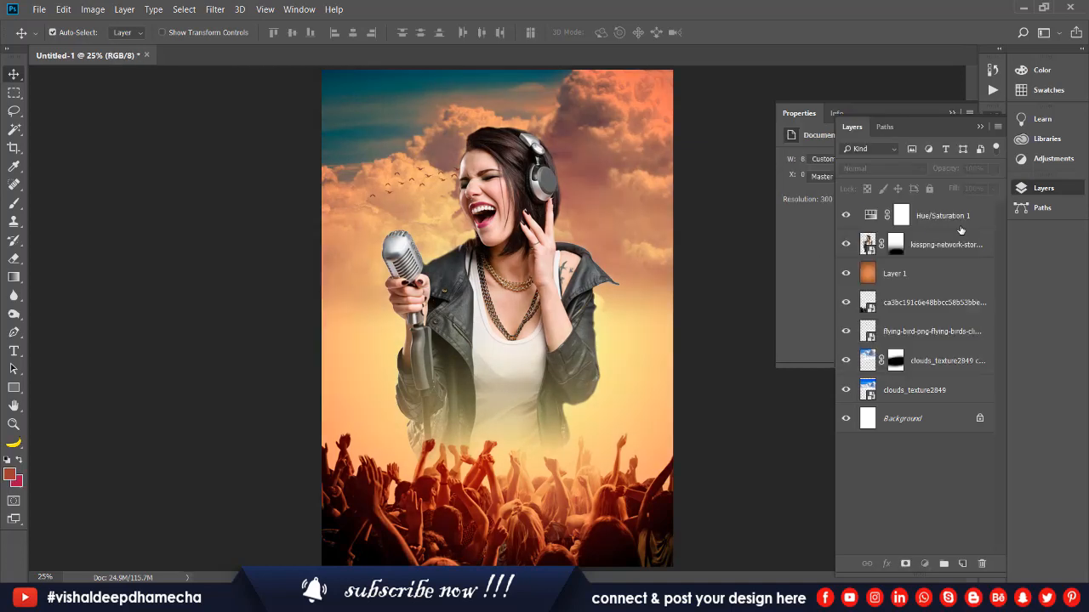
# Create a new layer above the Hue/Saturation adjustment and fill it with a radial orange-to-brown gradient centred near the singer's face
pyautogui.click(960, 225)
pyautogui.click(962, 564)
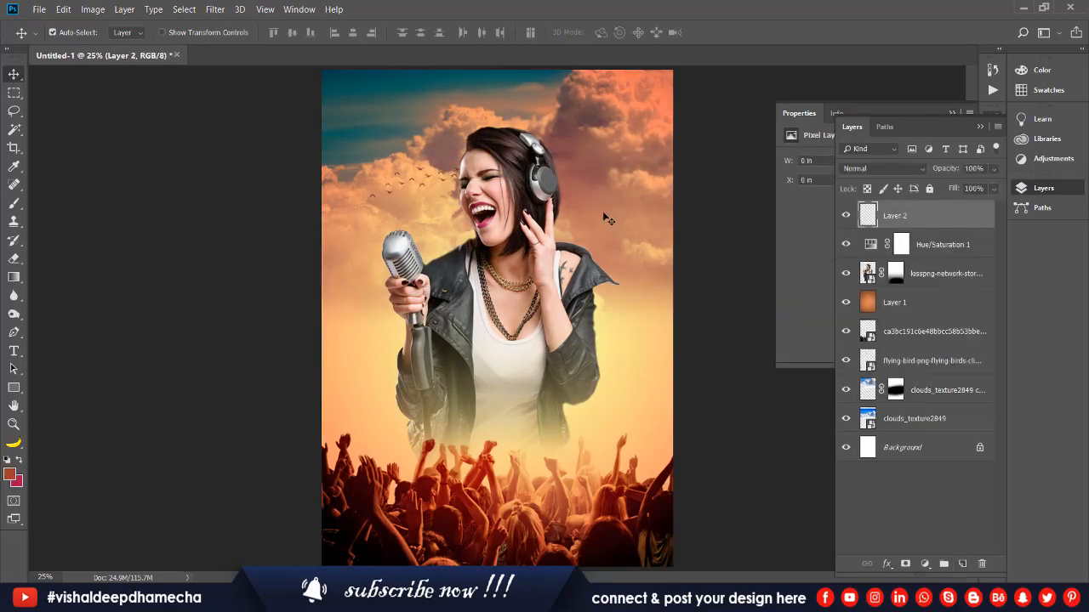
pyautogui.press('g')
pyautogui.moveTo(483, 219); pyautogui.dragTo(134, 286)
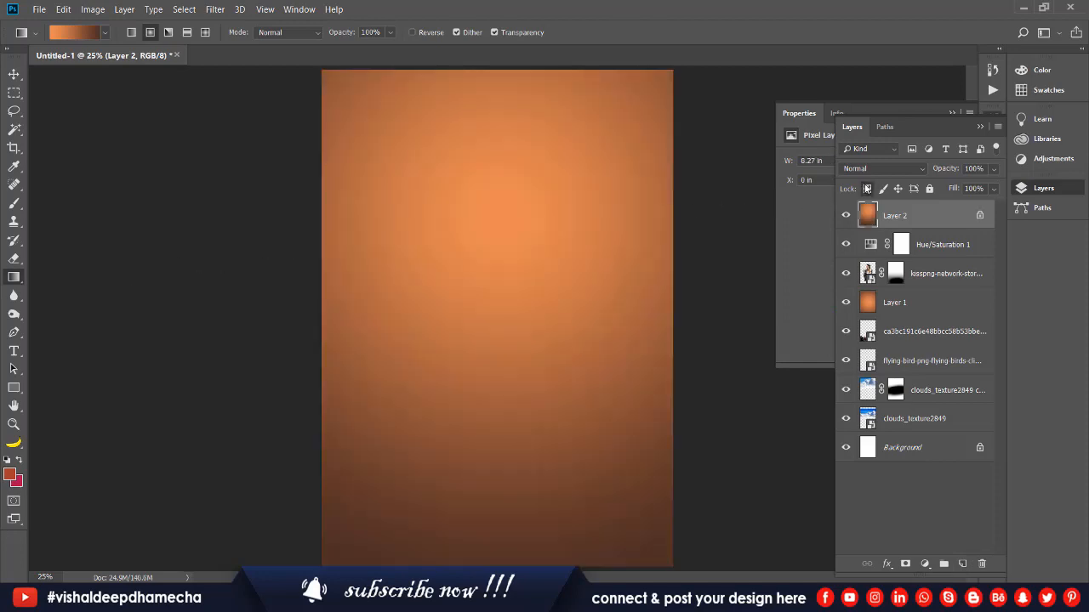
# Try the darkening, lightening and contrast blend modes on the new gradient layer, including Color Burn, Lighter Color, Soft Light and Hard Mix
pyautogui.click(869, 167)
pyautogui.scroll(-6, 869, 166)
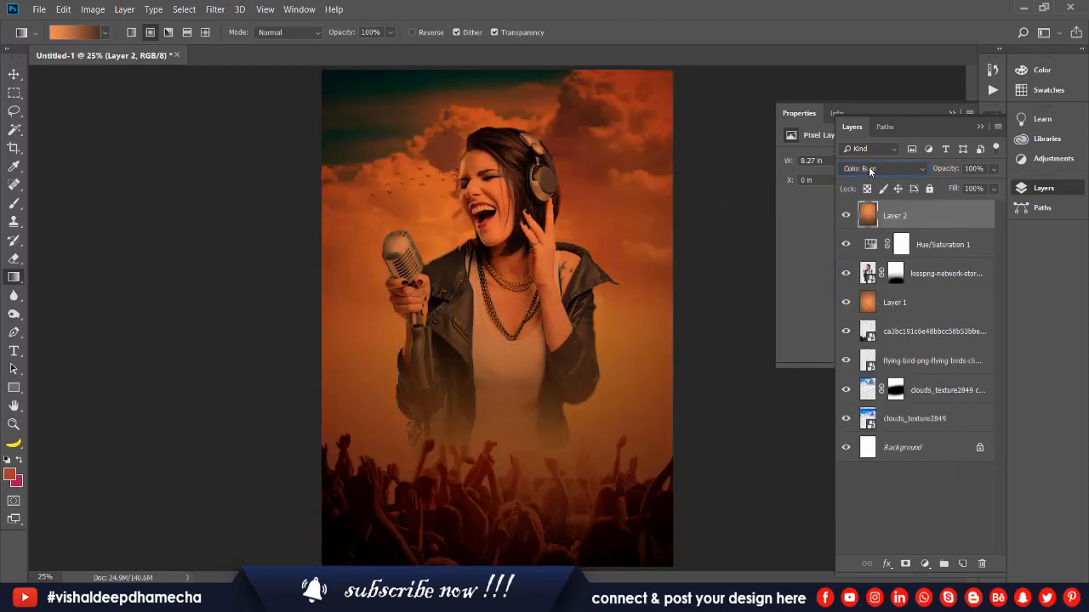
pyautogui.scroll(-7, 870, 170)
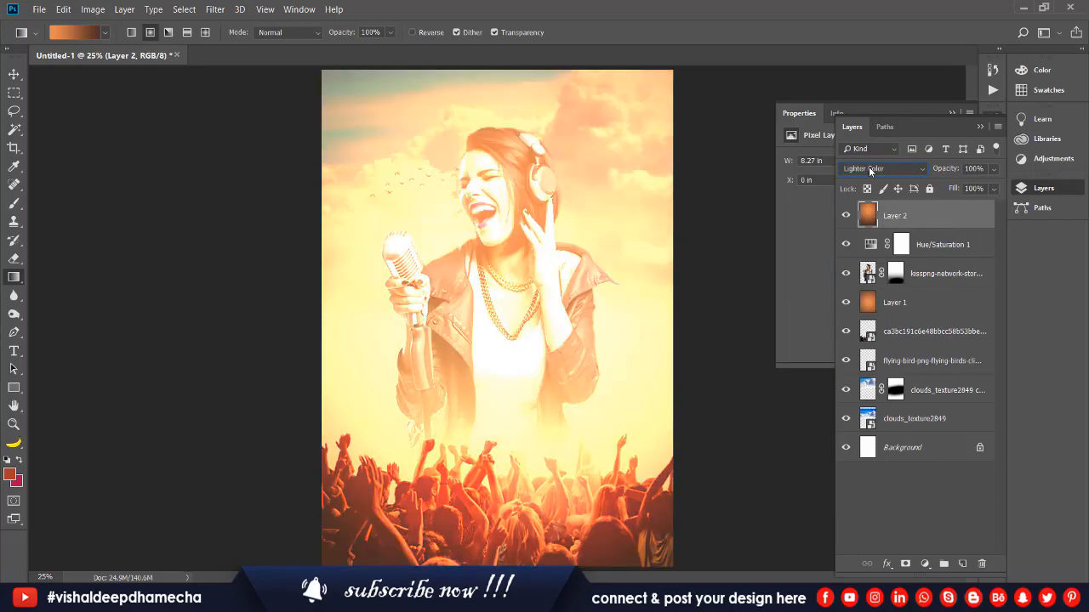
pyautogui.scroll(1, 869, 170)
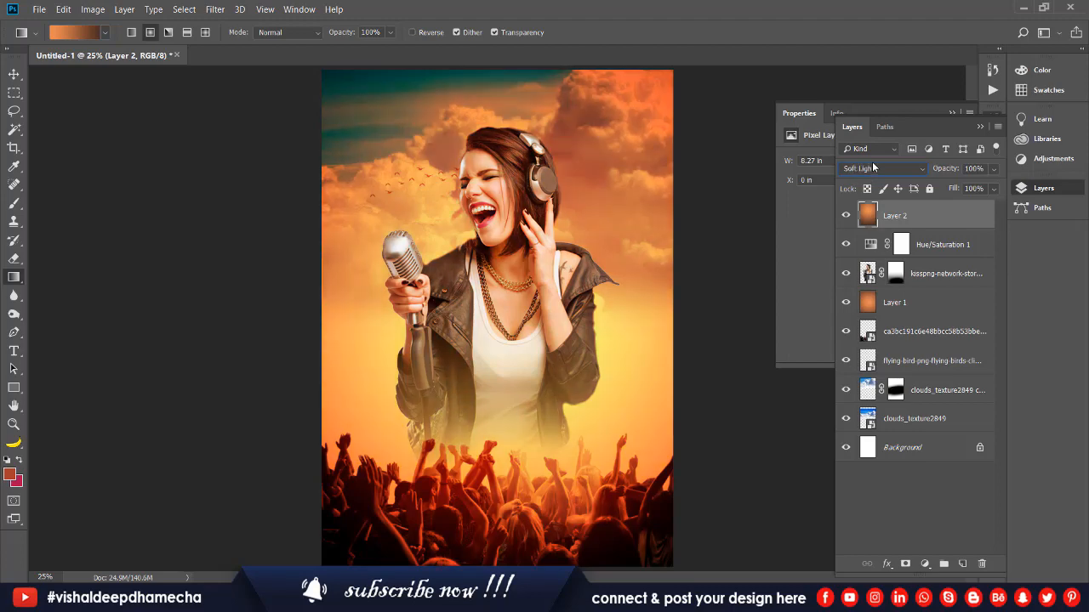
pyautogui.scroll(-5, 872, 166)
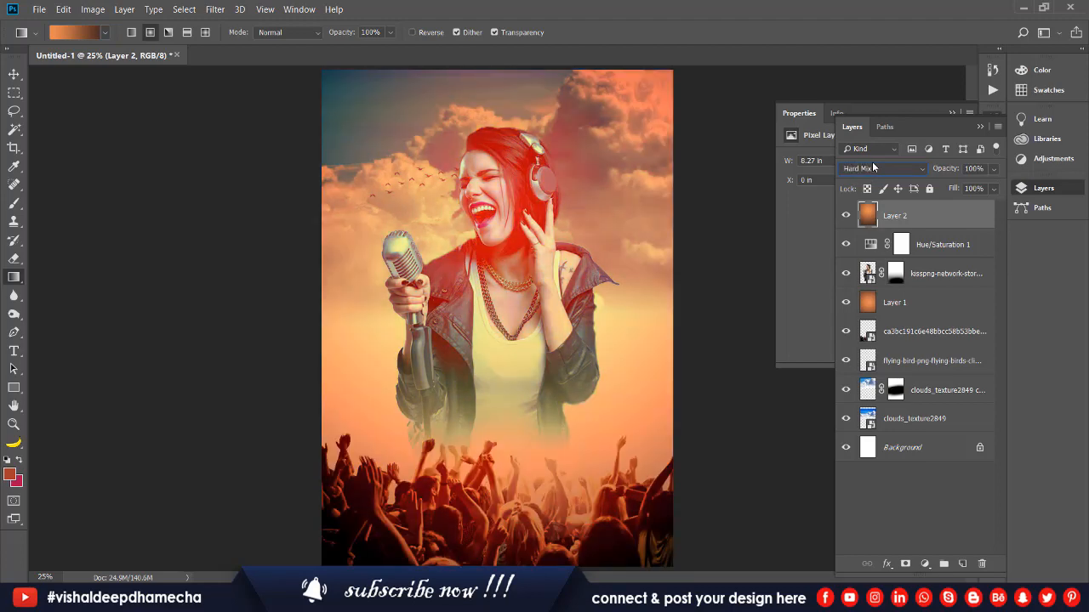
# Try Saturation, Color, Luminosity, Divide and Hard Mix on the top gradient layer, and settle on the Overlay blend mode
pyautogui.scroll(-6, 873, 166)
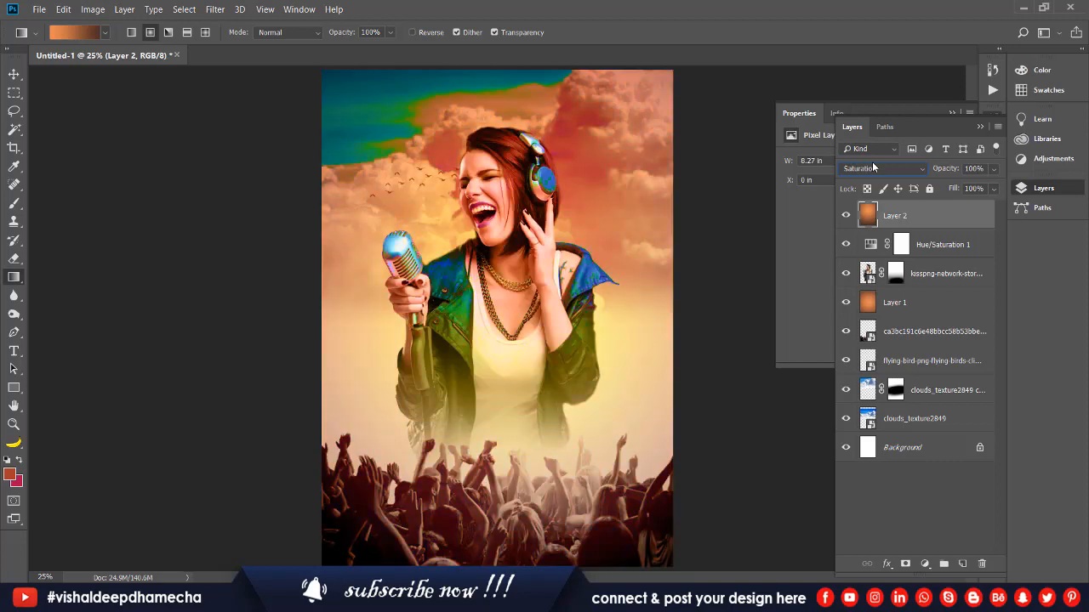
pyautogui.scroll(-2, 872, 167)
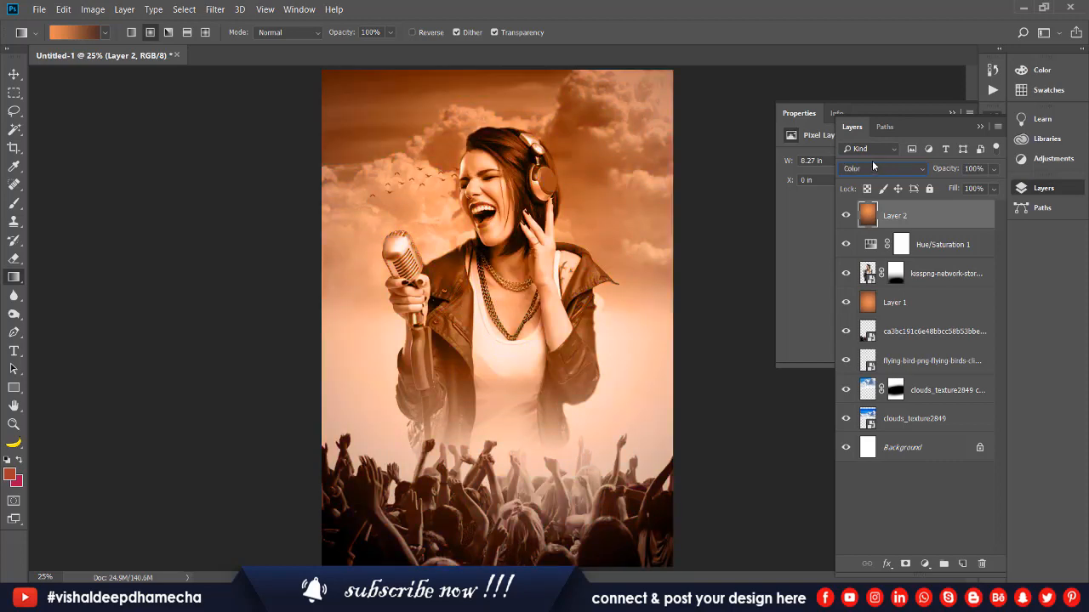
pyautogui.scroll(-1, 872, 167)
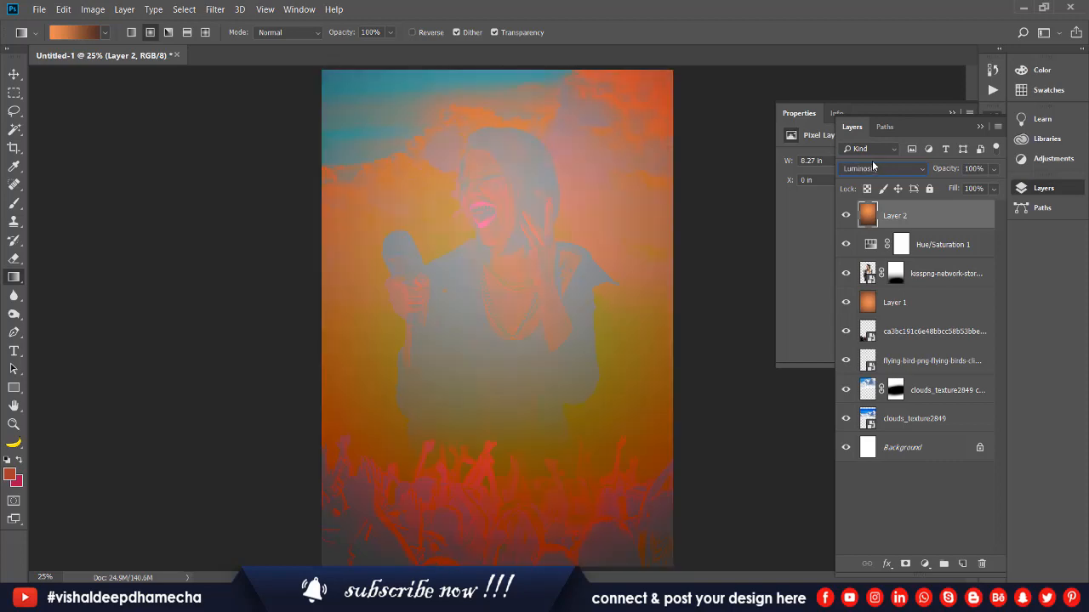
pyautogui.scroll(2, 873, 167)
pyautogui.scroll(3, 873, 166)
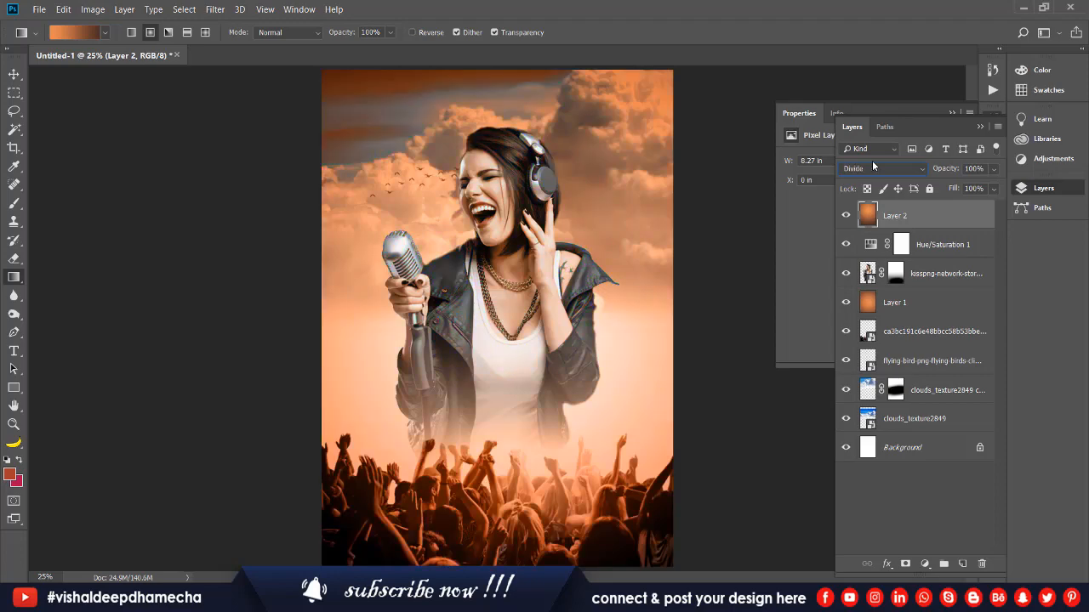
pyautogui.scroll(-1, 873, 167)
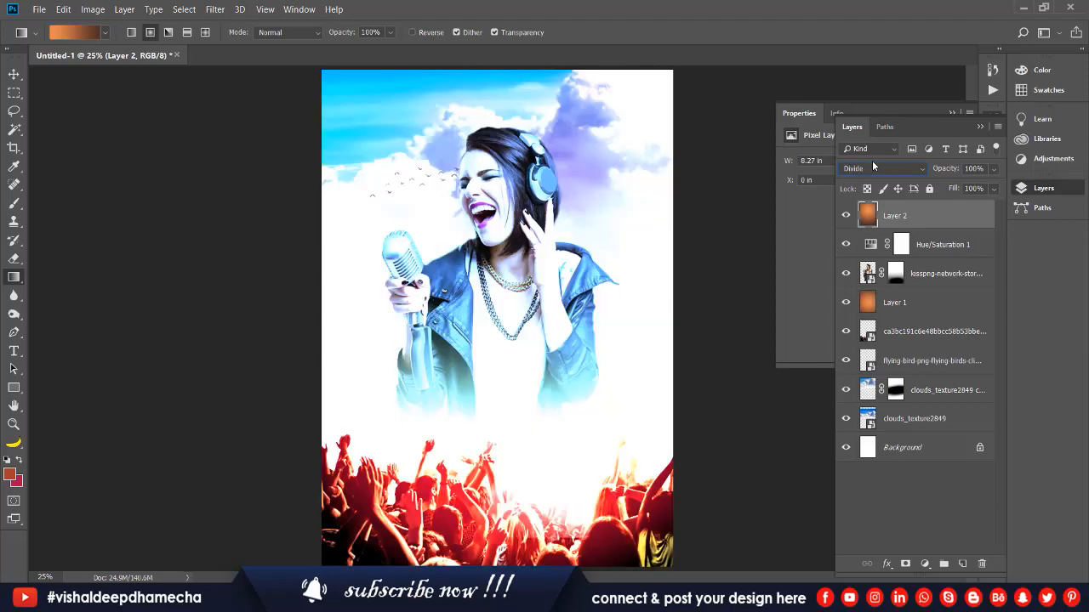
pyautogui.scroll(4, 873, 167)
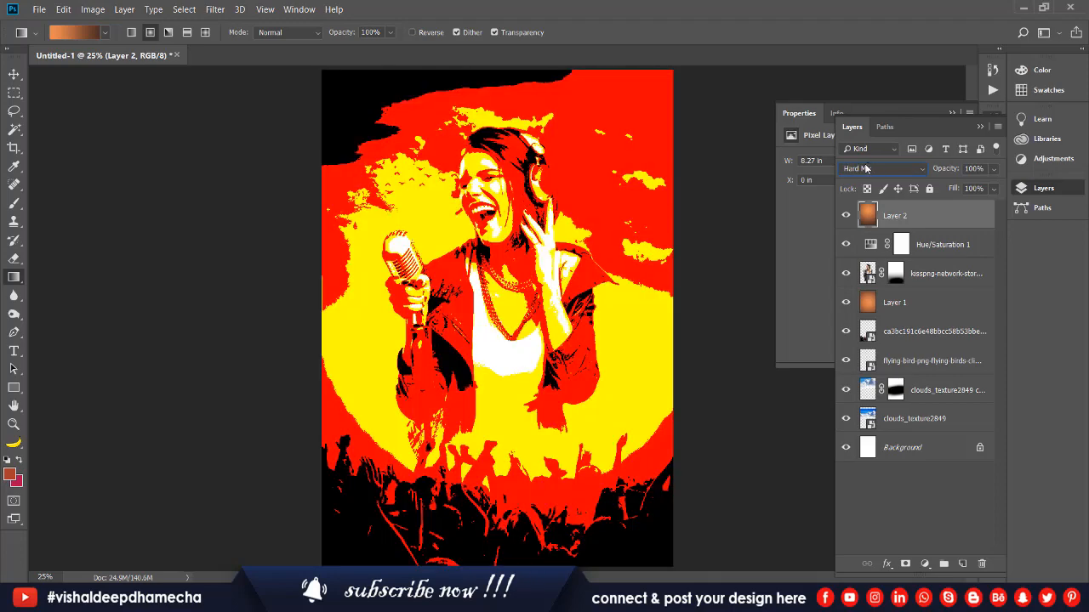
pyautogui.click(866, 169)
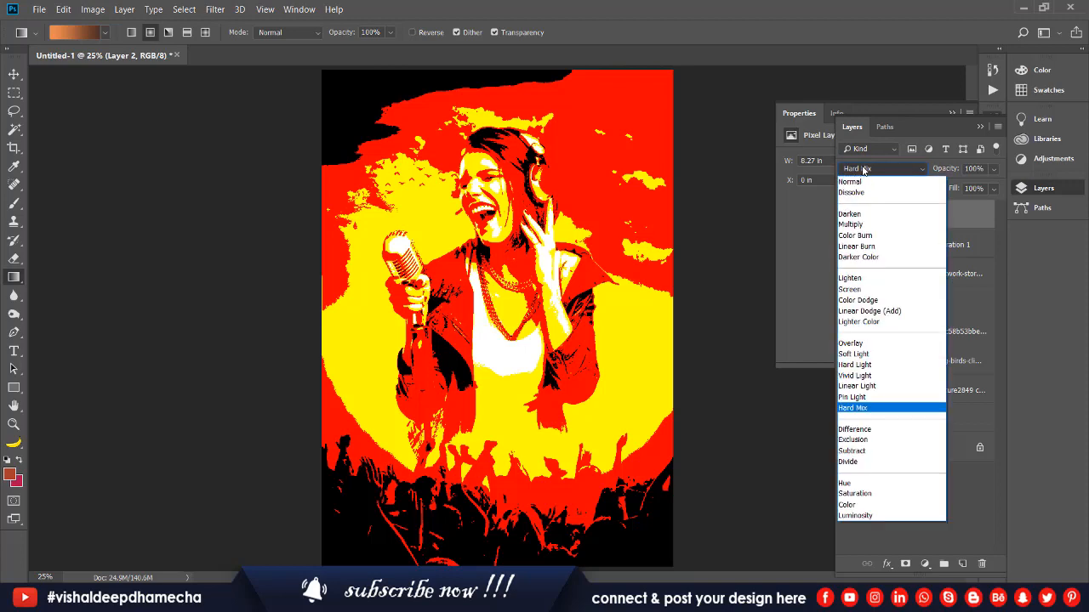
pyautogui.click(855, 343)
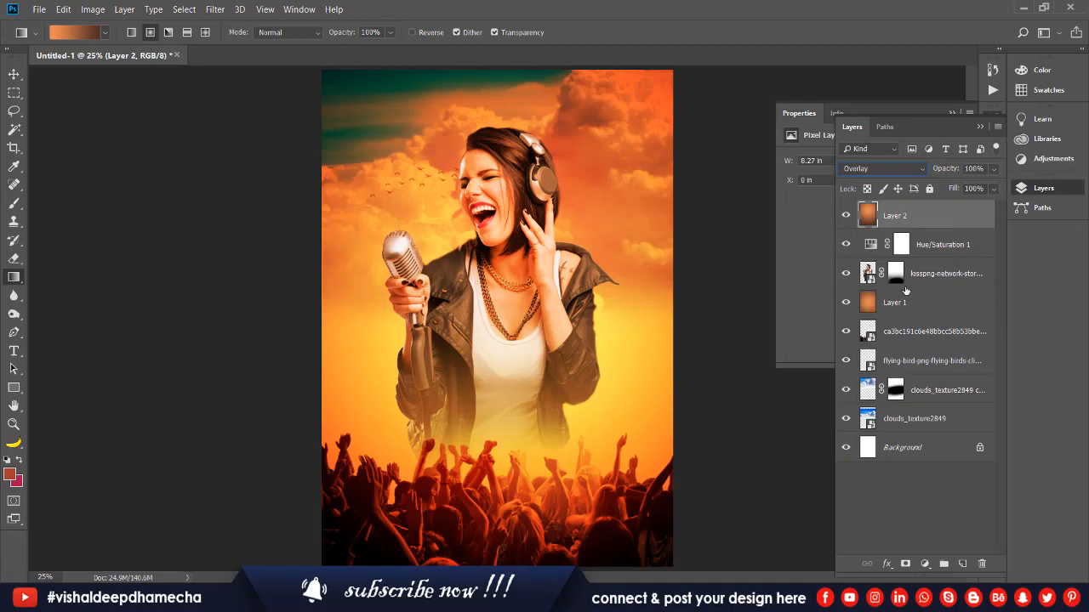
# Duplicate the masked singer layer and move the copy above the top gradient layer
pyautogui.click(936, 279)
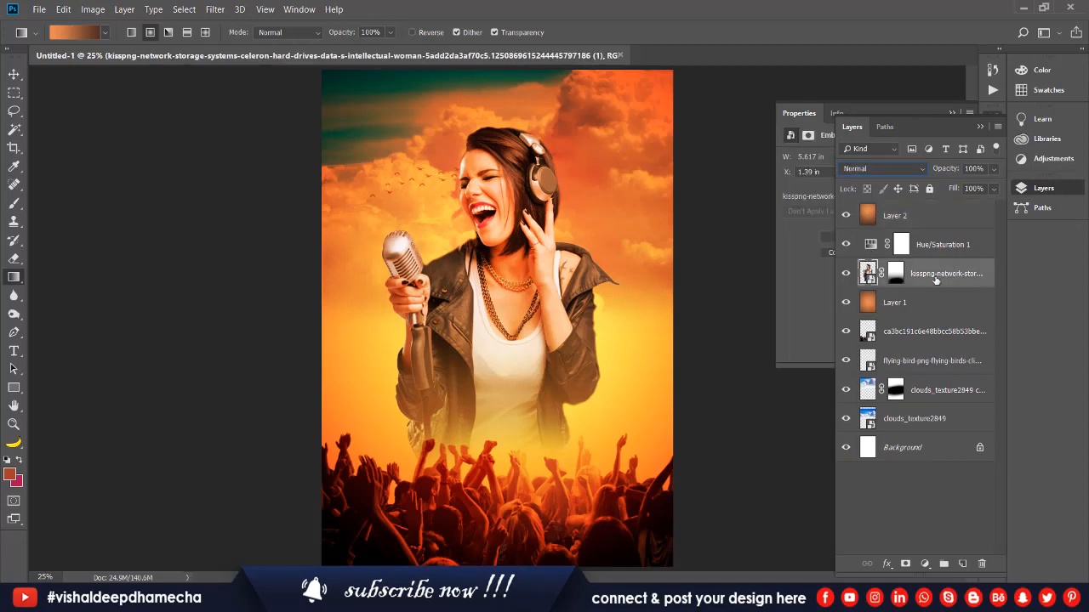
pyautogui.hotkey('ctrl', 'j')
pyautogui.moveTo(936, 277); pyautogui.dragTo(917, 211)
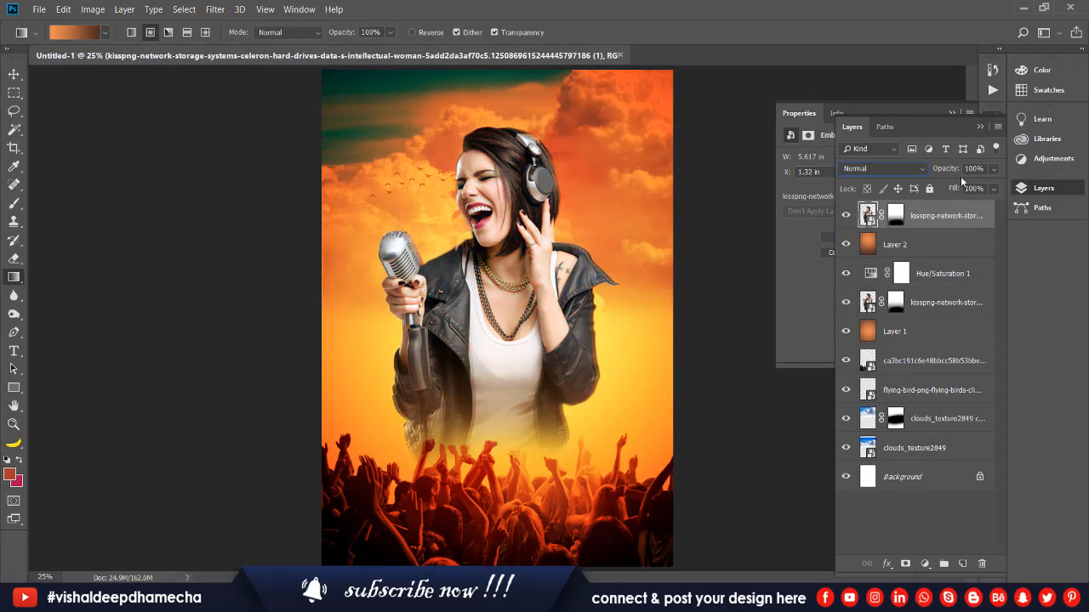
# Reduce the opacity of the singer copy above the gradient to 72%
pyautogui.moveTo(944, 170); pyautogui.dragTo(922, 172)
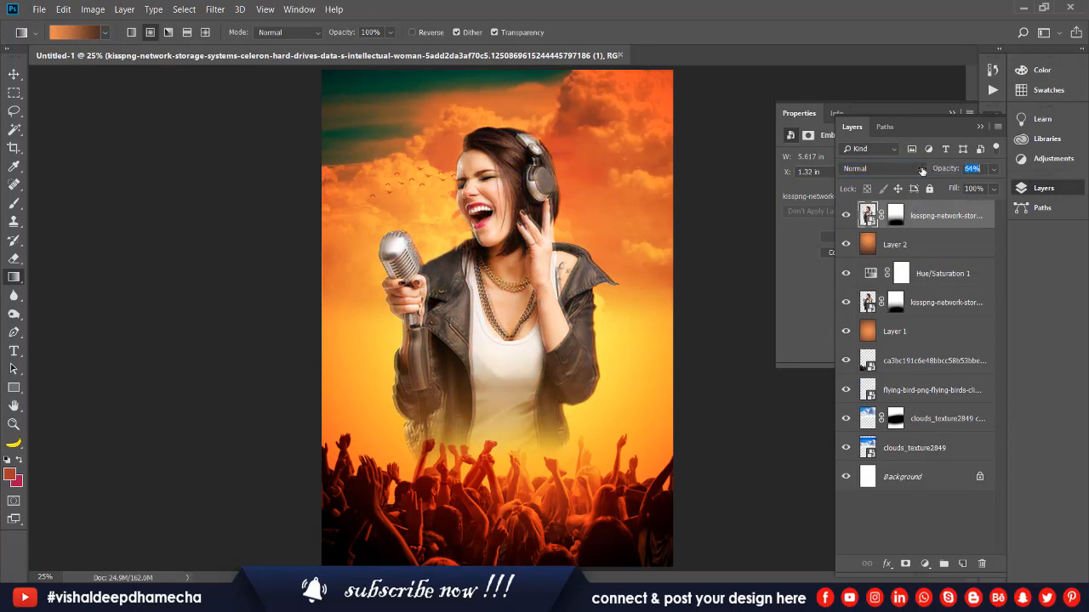
pyautogui.hotkey('ctrl', 'z')
pyautogui.hotkey('ctrl', 'z')
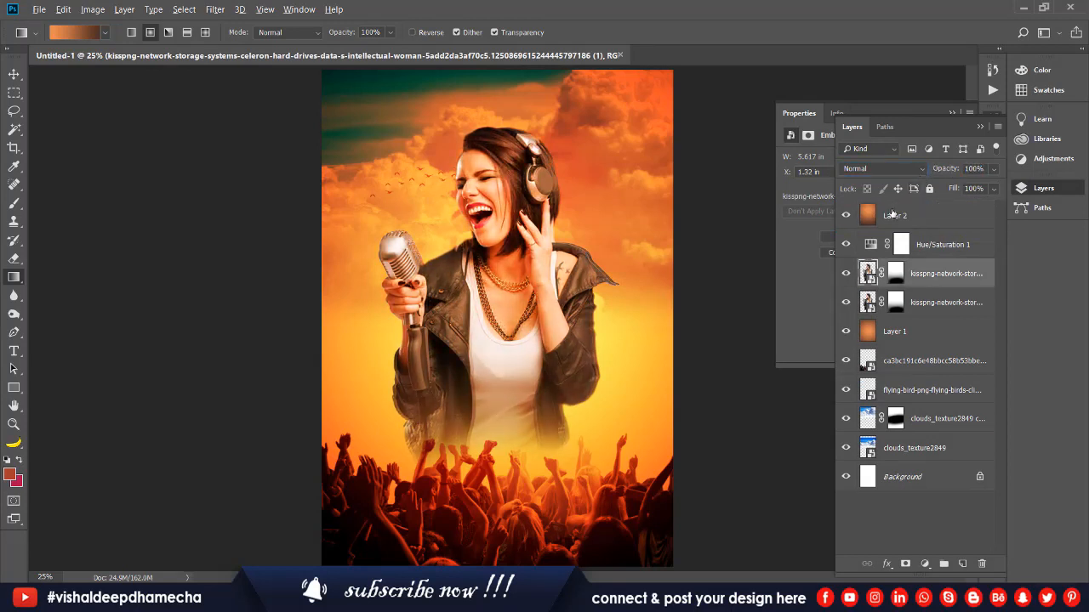
pyautogui.hotkey('ctrl', 'shift', 'z')
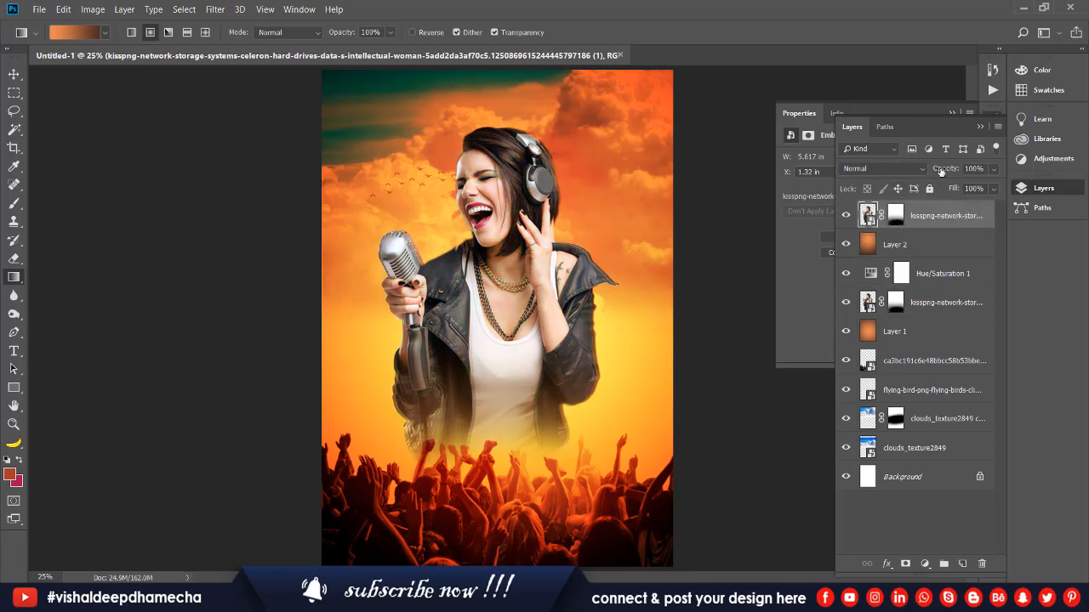
pyautogui.moveTo(939, 169); pyautogui.dragTo(923, 172)
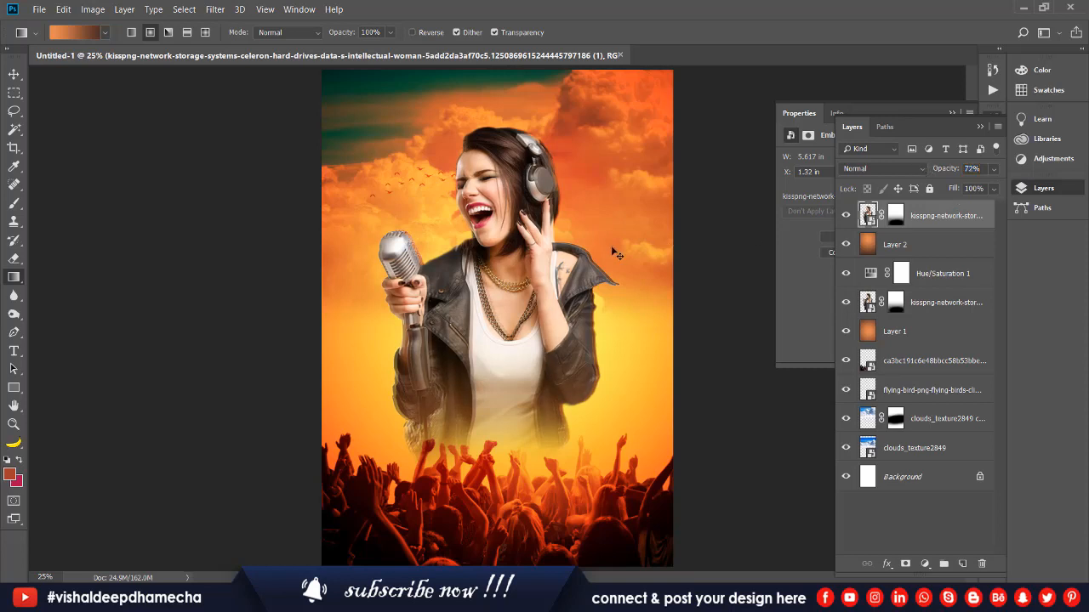
# Nudge the singer copy to align with the original singer beneath it, compare it hidden and shown, and set its opacity to 58%
pyautogui.hotkey('ctrl', 't')
pyautogui.moveTo(558, 275); pyautogui.dragTo(560, 273)
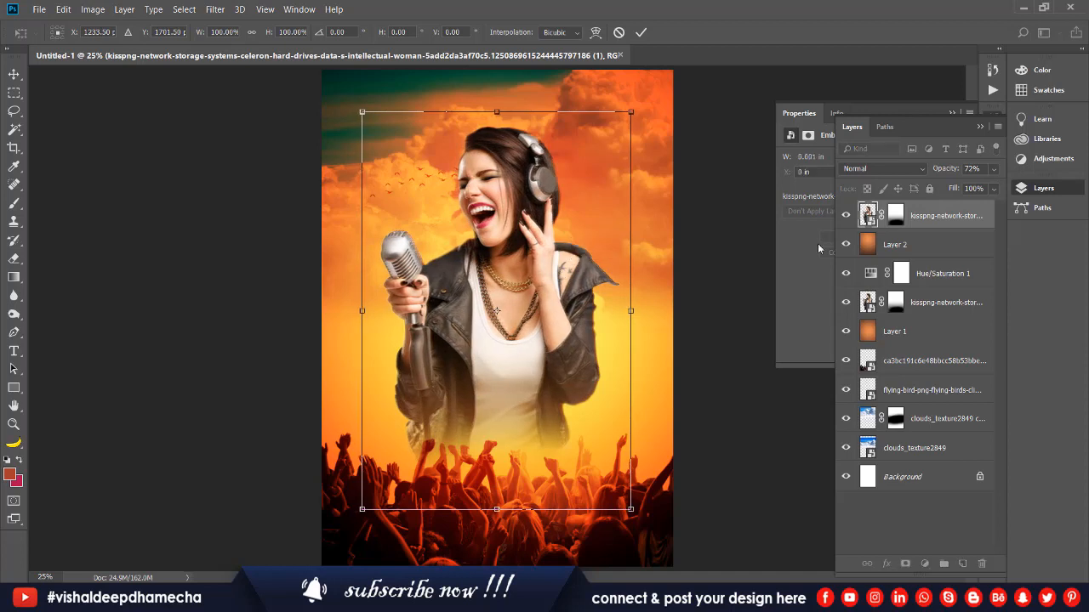
pyautogui.press('Return')
pyautogui.press('g')
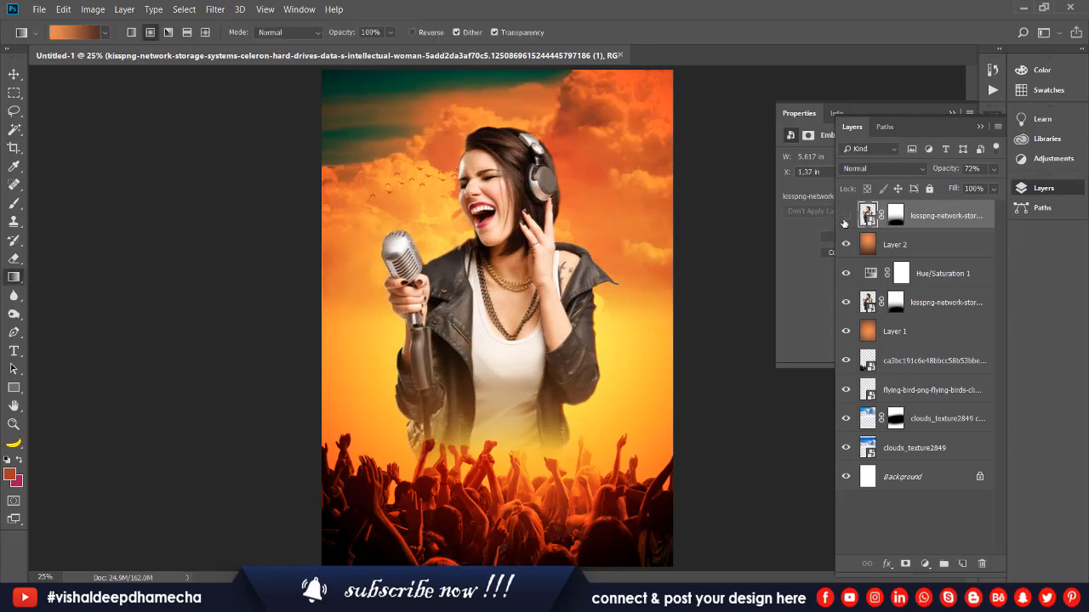
pyautogui.click(846, 217)
pyautogui.moveTo(941, 169); pyautogui.dragTo(933, 167)
# Add a Color Lookup adjustment layer above the singer copy
pyautogui.click(926, 564)
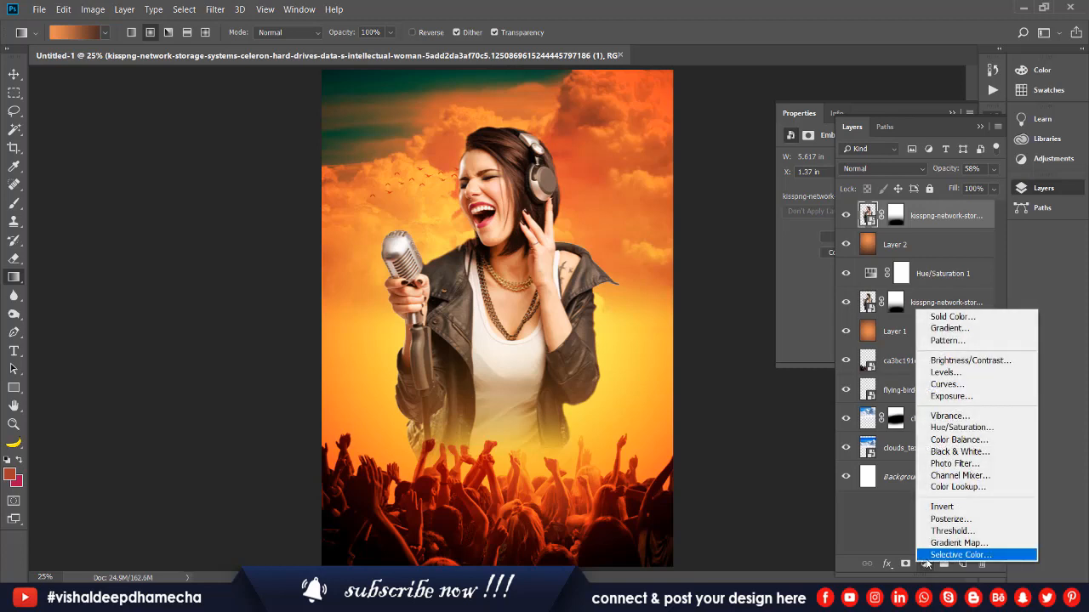
pyautogui.click(953, 485)
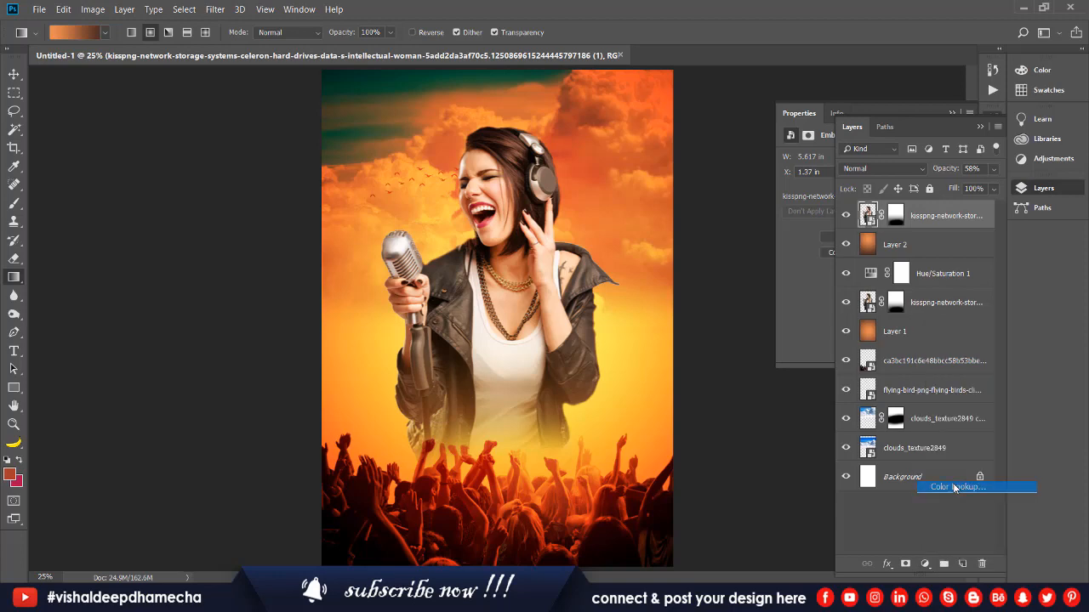
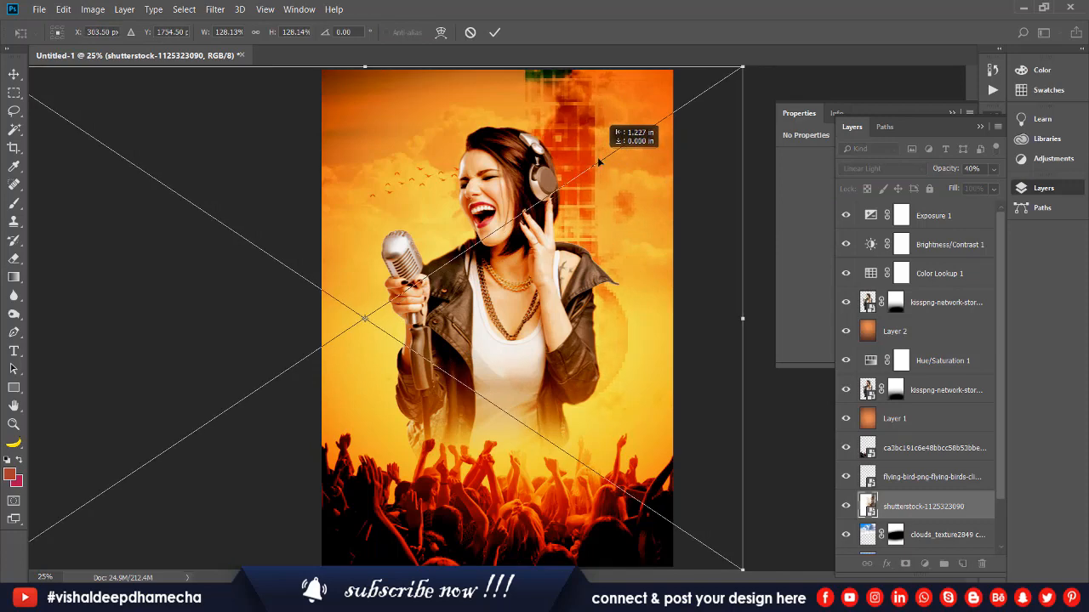
pyautogui.press('Return')
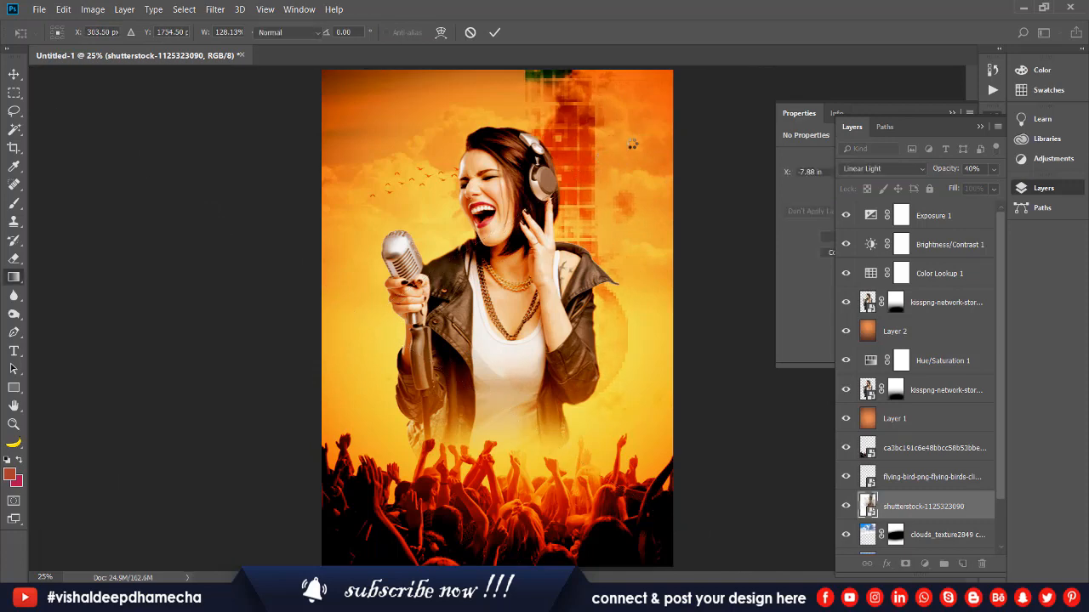
pyautogui.press('g')
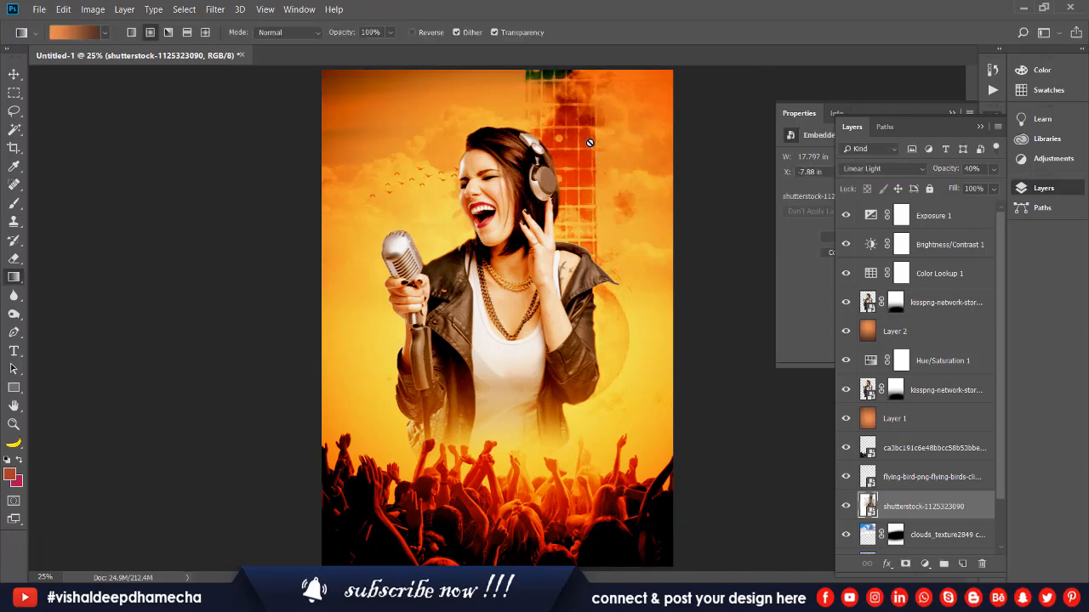
pyautogui.hotkey('ctrl', 't')
pyautogui.moveTo(589, 143); pyautogui.dragTo(614, 137)
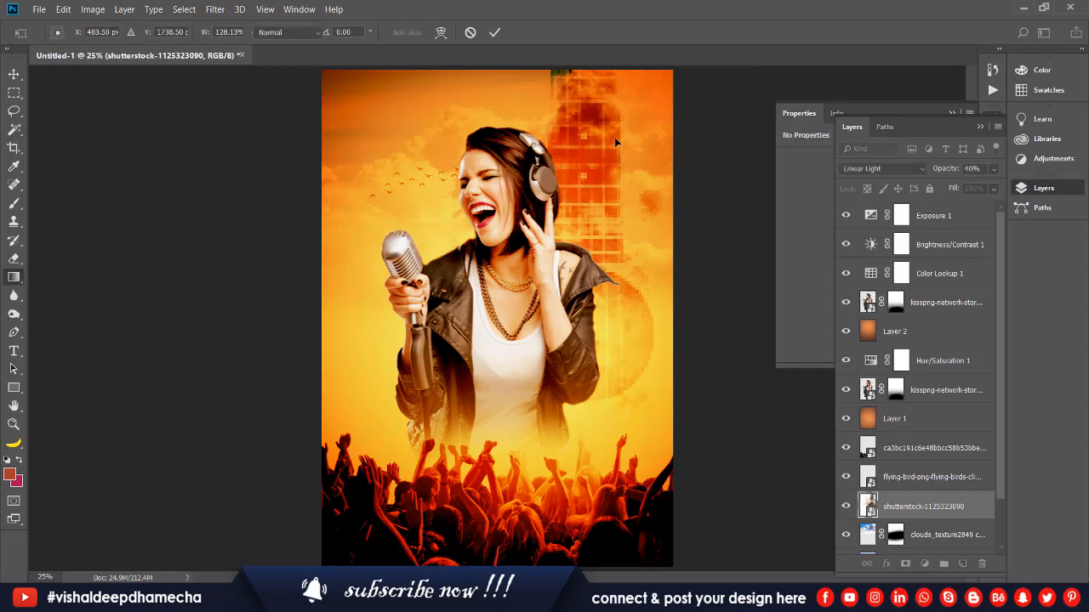
pyautogui.press('Return')
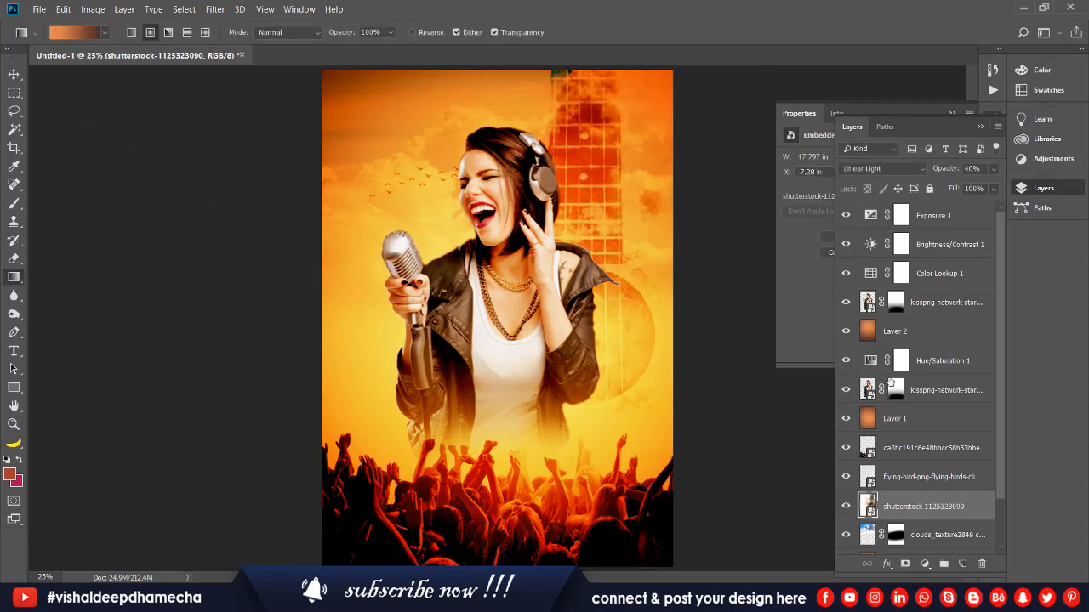
# Move the flying birds image up and left into the open sky beside the top of the singer's head
pyautogui.click(910, 451)
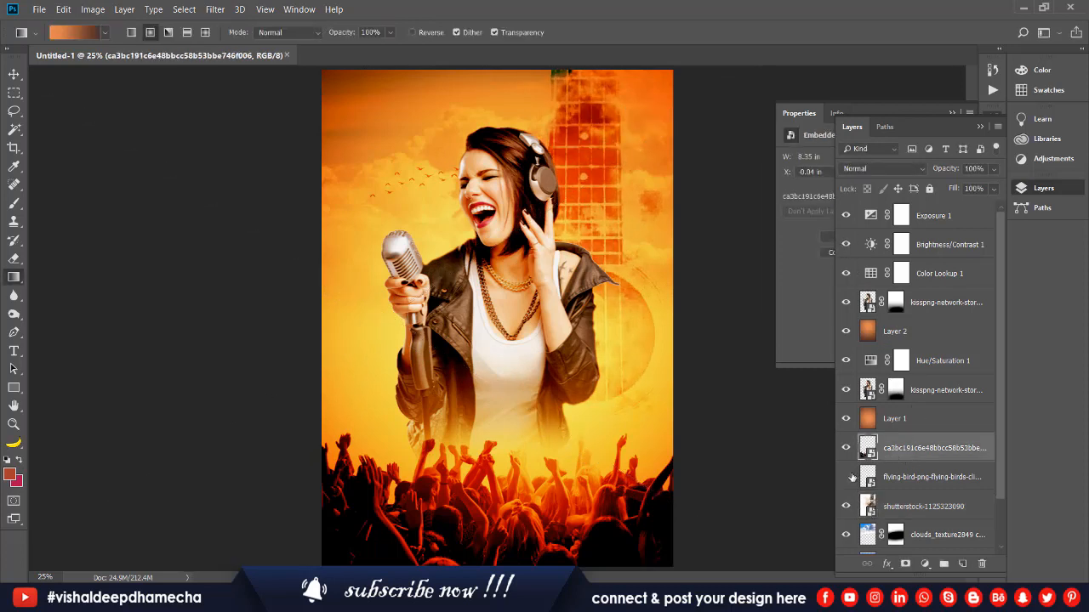
pyautogui.click(908, 479)
pyautogui.hotkey('ctrl', 't')
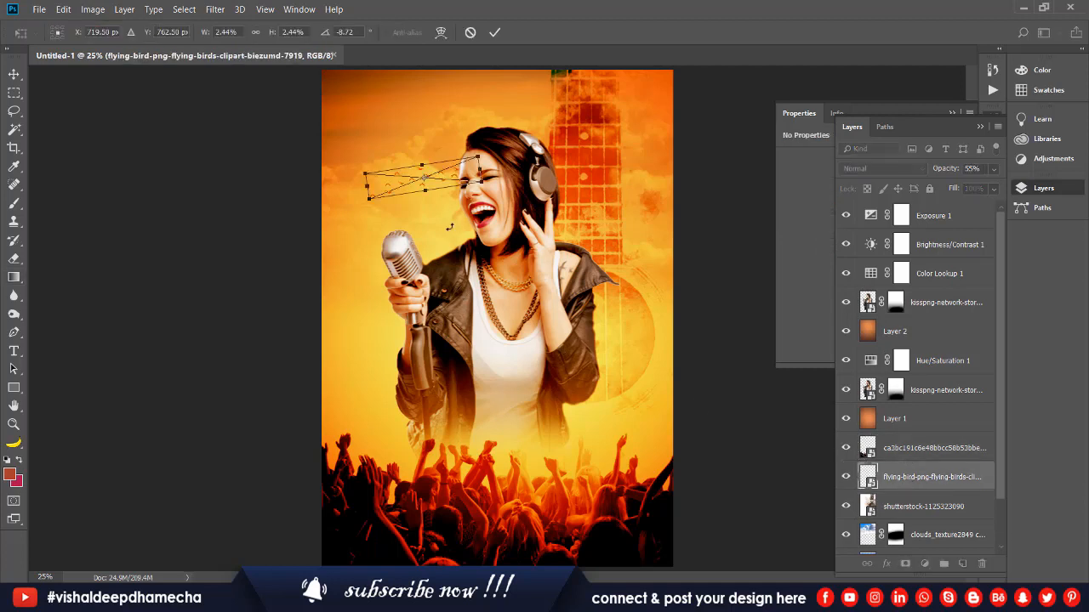
pyautogui.moveTo(447, 190); pyautogui.dragTo(421, 131)
pyautogui.press('Return')
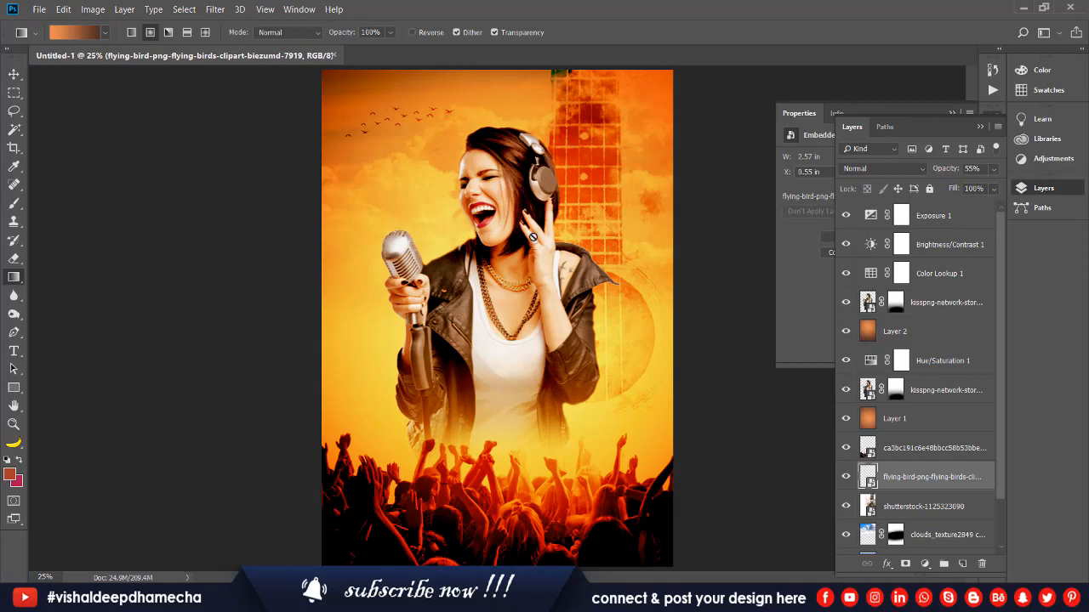
# Place the v logo image from the MUSIC POSTER DESIGN folder across the middle of the poster, above the birds layer
pyautogui.hotkey('alt', 'Tab')
pyautogui.click(689, 345)
pyautogui.hotkey('alt', 'Tab')
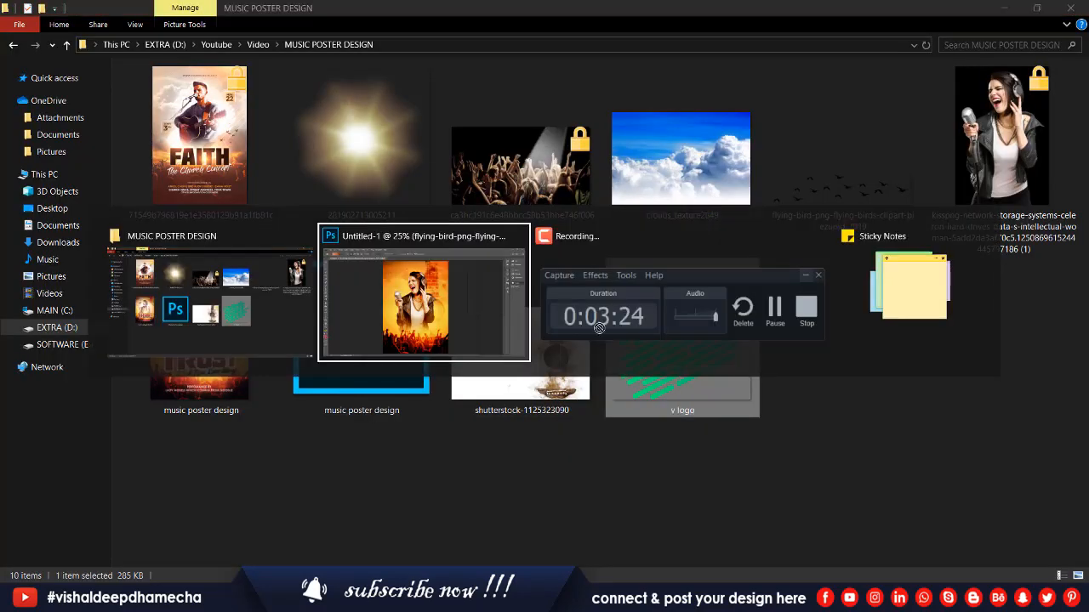
pyautogui.moveTo(689, 346); pyautogui.dragTo(697, 155)
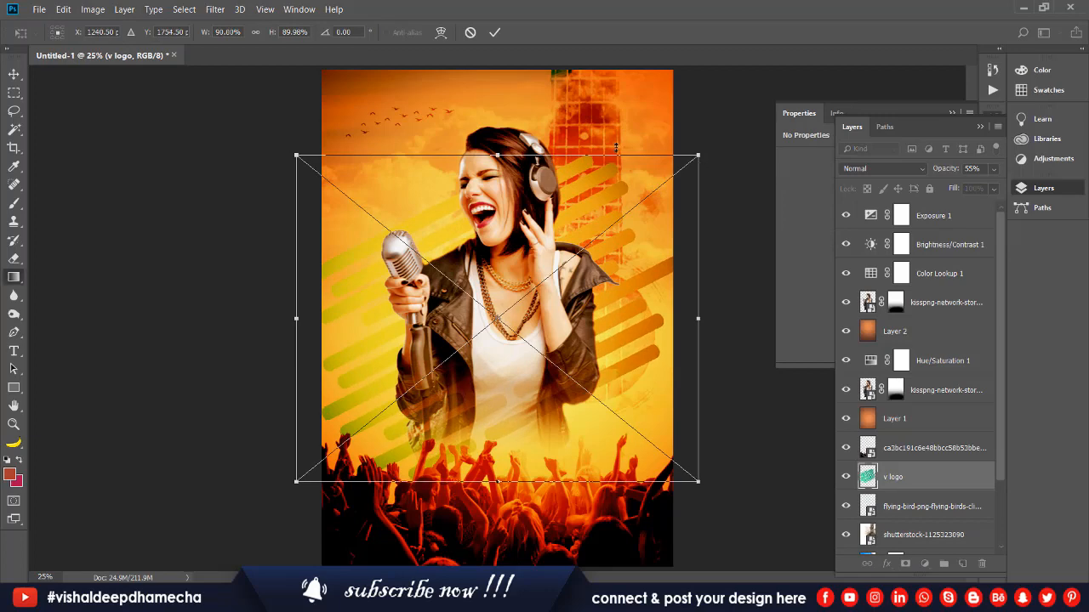
pyautogui.press('Return')
# Rasterize the v logo layer, then select its stripes and fill them with the current reddish foreground colour
pyautogui.rightClick(951, 472)
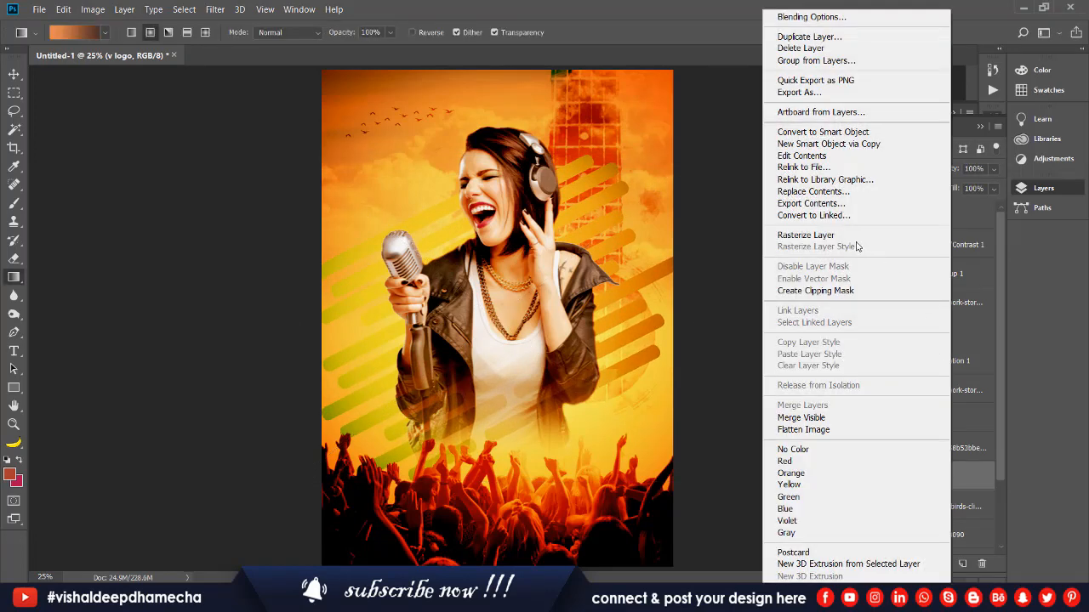
pyautogui.click(806, 235)
pyautogui.keyDown('ctrl'); pyautogui.click(867, 477); pyautogui.keyUp('ctrl')
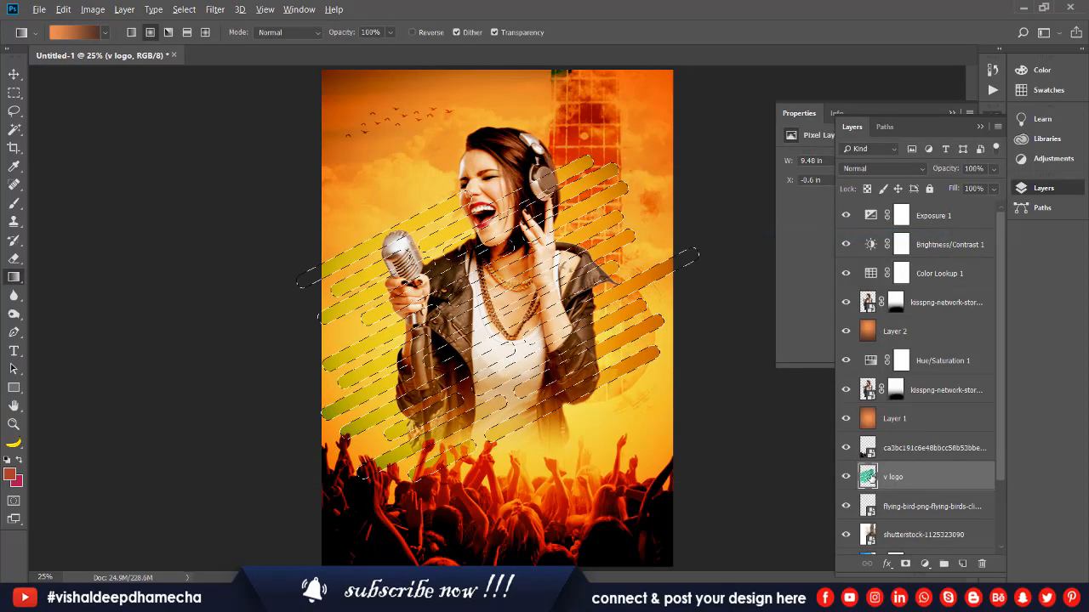
pyautogui.hotkey('alt', 'BackSpace')
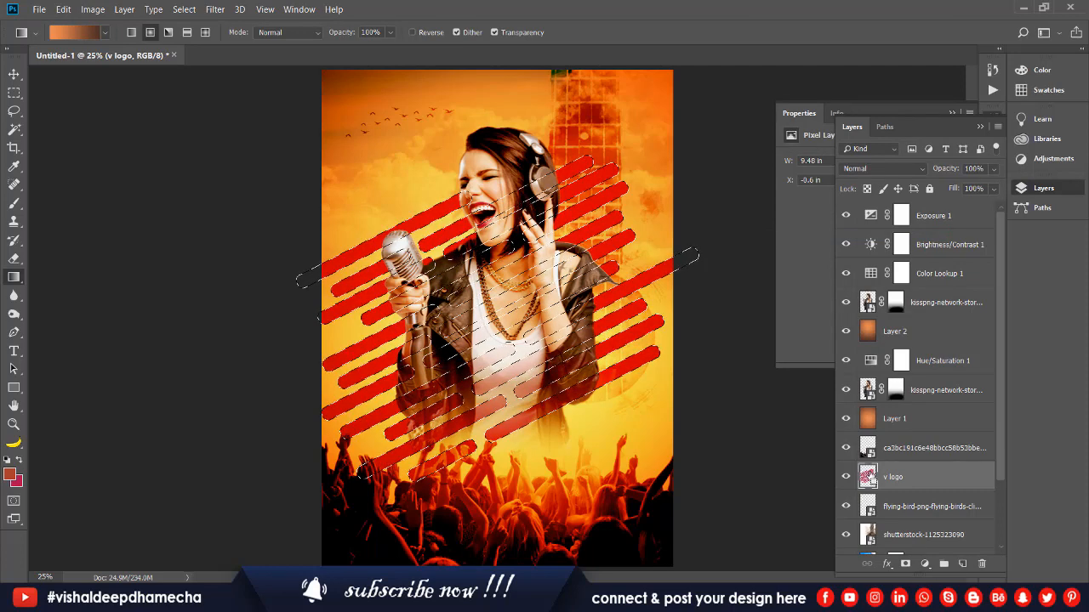
# Sample a peach skin tone from the singer's face, refill the selected v logo stripes with it, and deselect
pyautogui.press('i')
pyautogui.hotkey('alt', 'i')
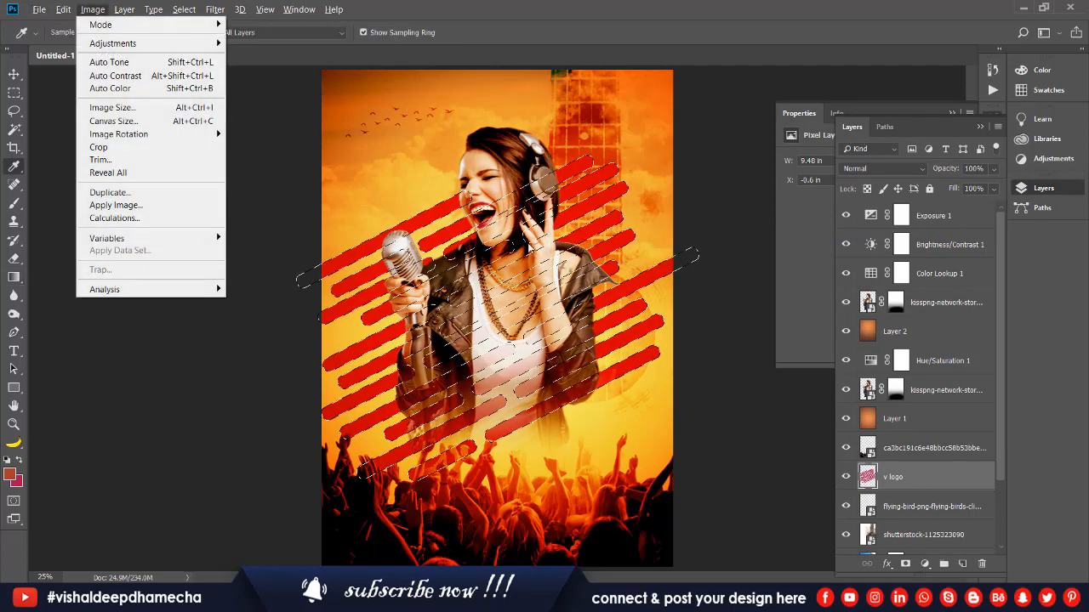
pyautogui.click(499, 185)
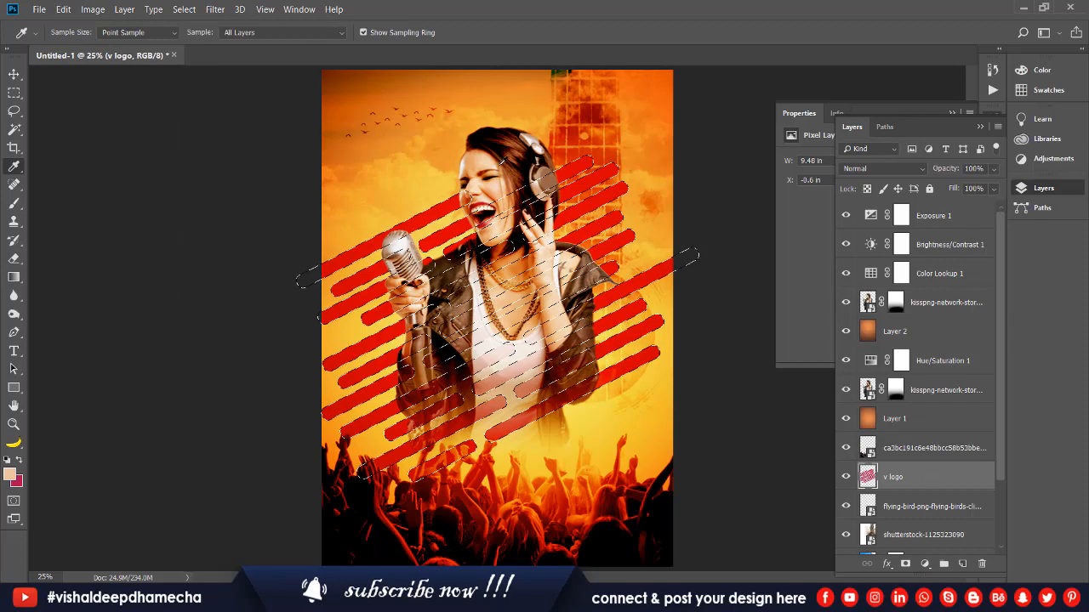
pyautogui.hotkey('alt', 'BackSpace')
pyautogui.hotkey('ctrl', 'd')
pyautogui.press('g')
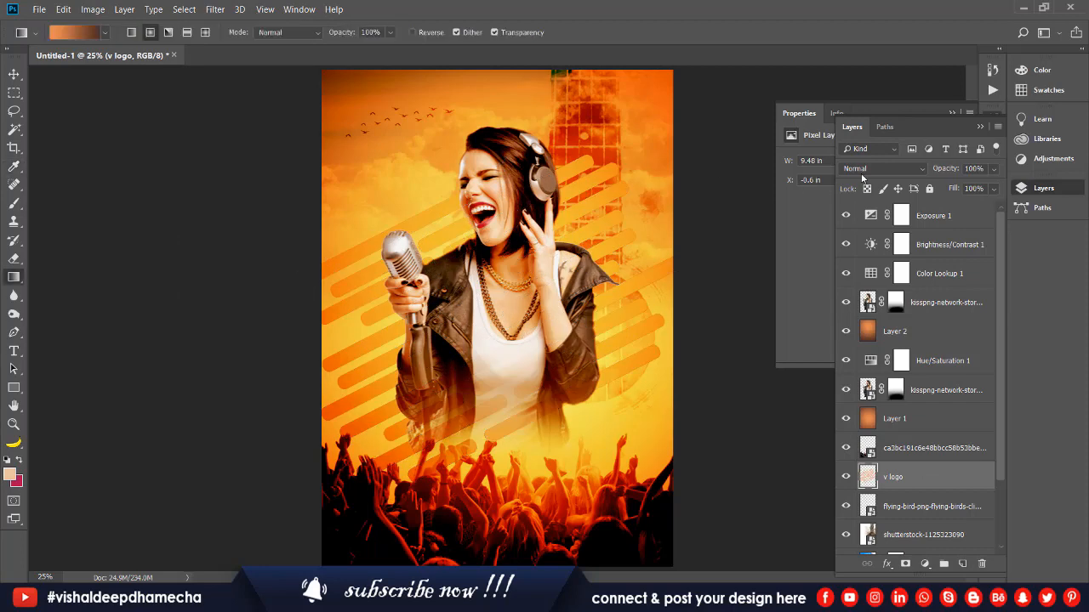
pyautogui.moveTo(938, 174); pyautogui.dragTo(897, 183)
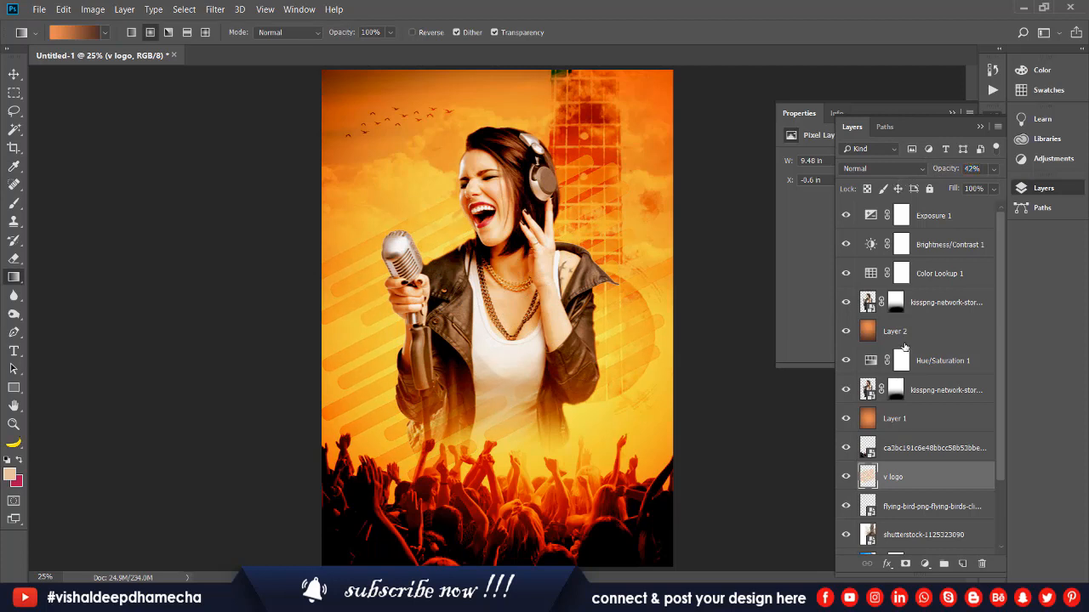
pyautogui.moveTo(906, 473); pyautogui.dragTo(922, 545)
# Enlarge the v logo stripes to about 111% and rotate them about -12 degrees around their centre
pyautogui.hotkey('ctrl', 't')
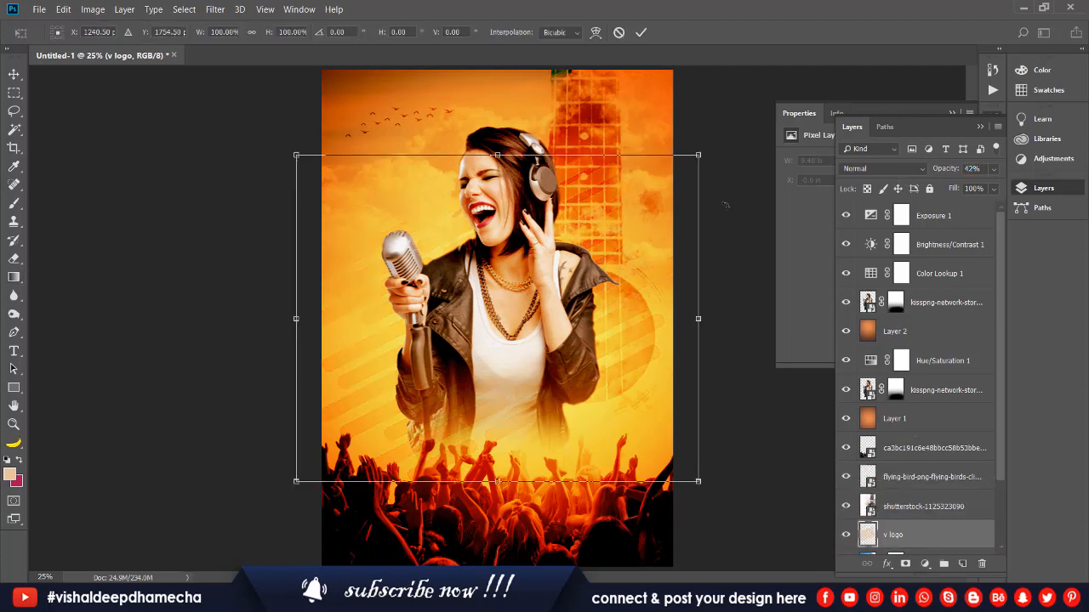
pyautogui.moveTo(706, 150); pyautogui.dragTo(689, 103)
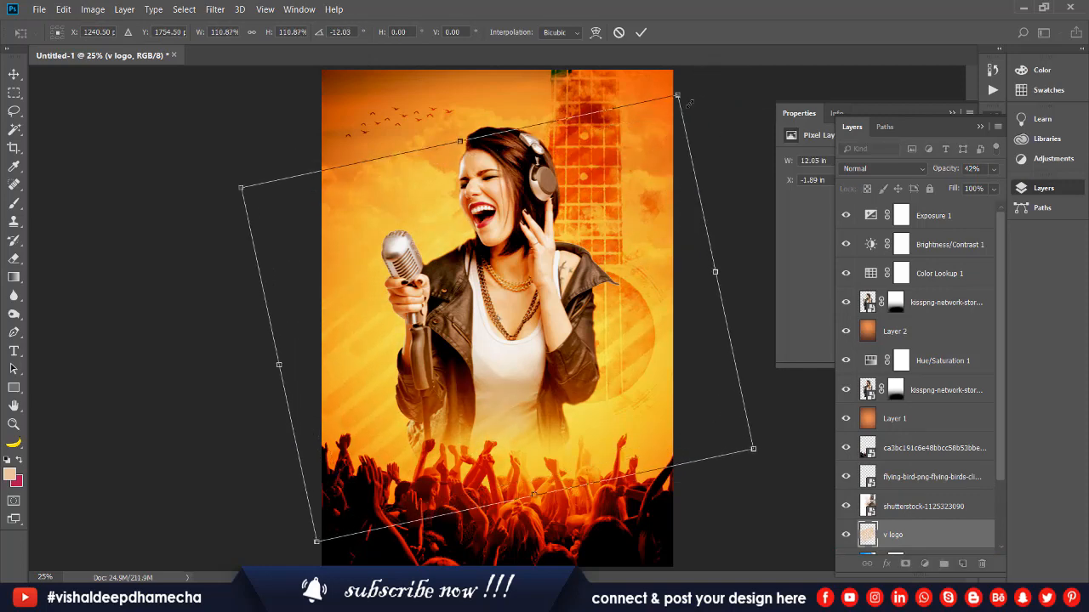
pyautogui.press('Return')
pyautogui.press('g')
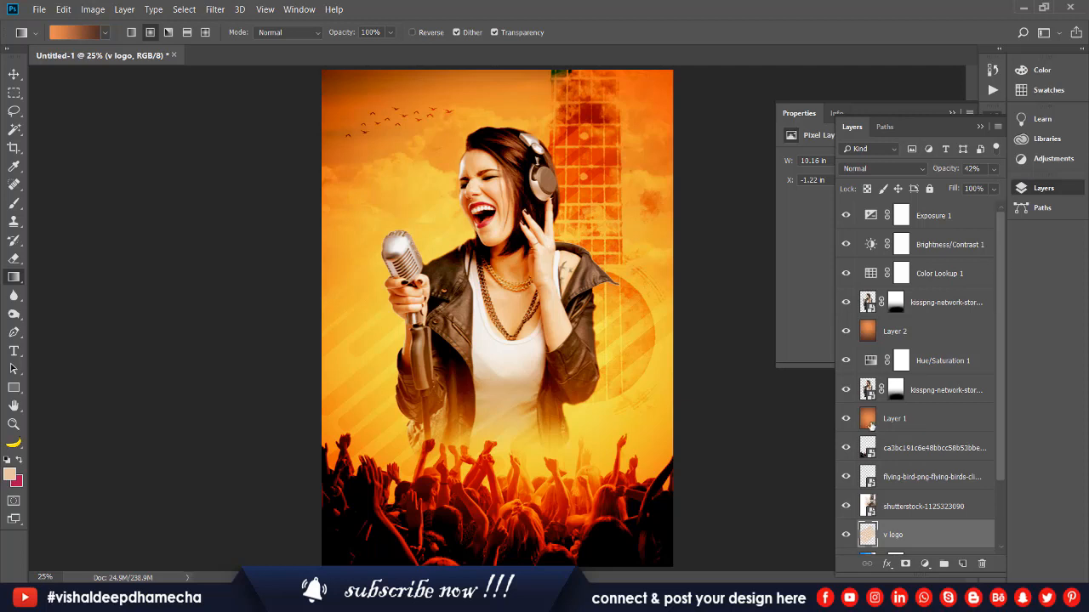
# Create a new layer directly above the crowd layer and choose the 1300 px splatter brush
pyautogui.click(920, 458)
pyautogui.click(962, 564)
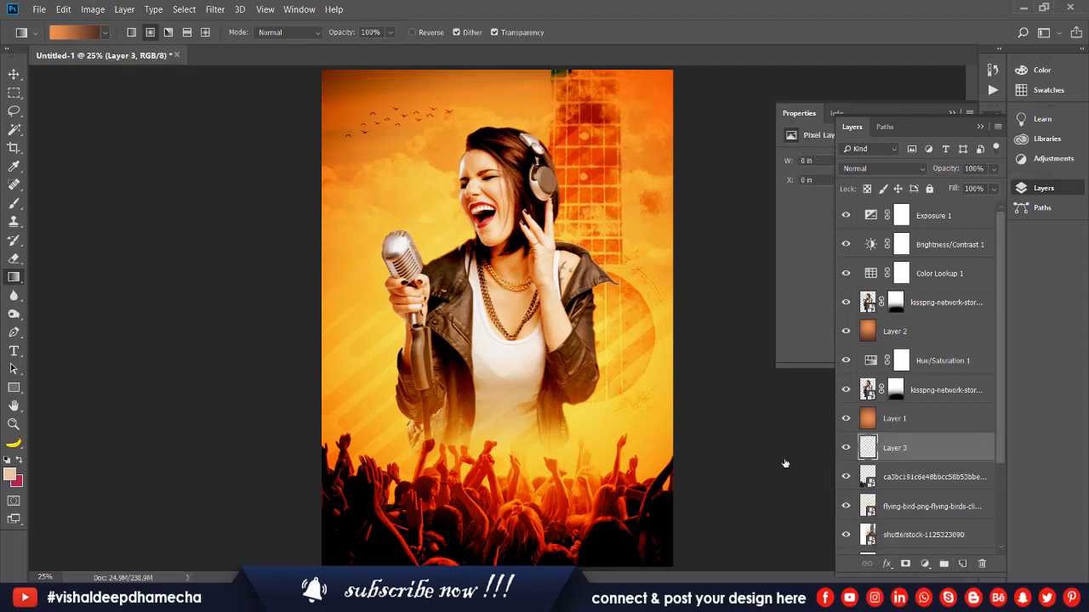
pyautogui.press('b')
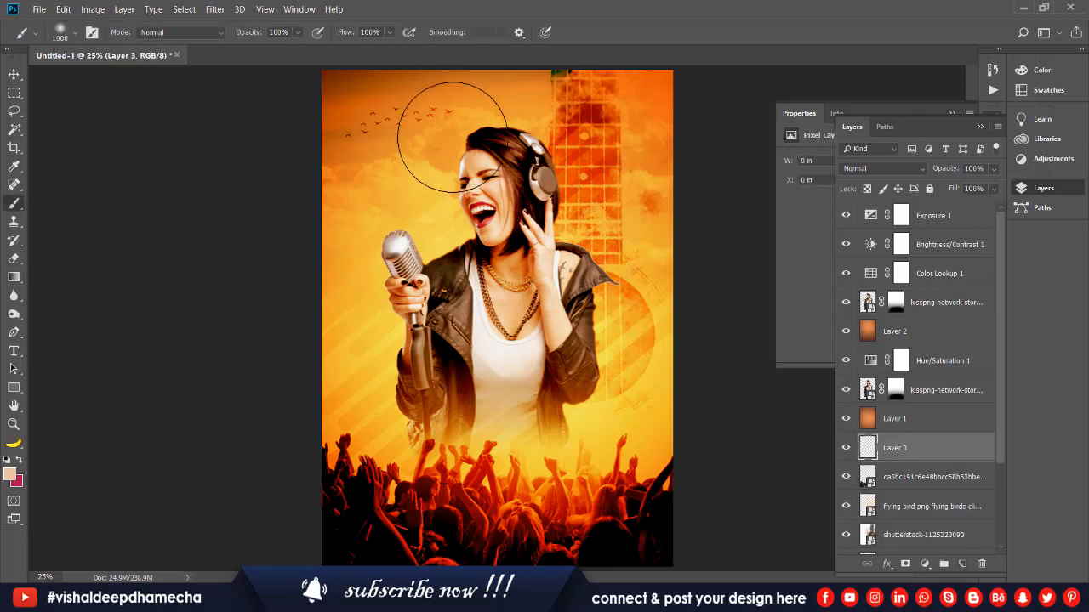
pyautogui.click(59, 34)
pyautogui.click(143, 136)
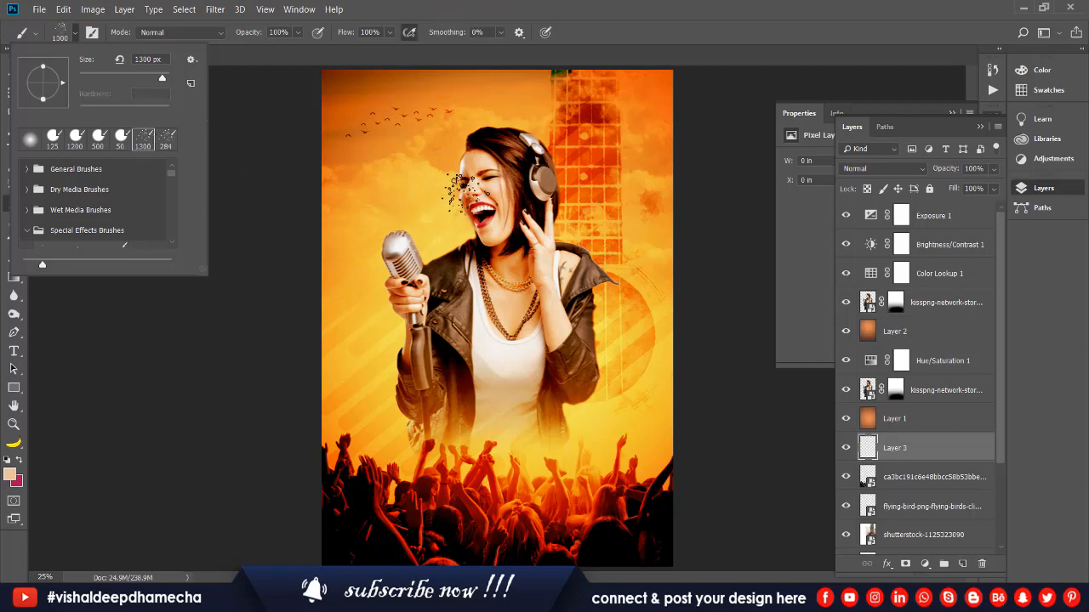
# Stamp peach splatters around the singer's head, body and microphone on Layer 3
pyautogui.click(460, 190)
pyautogui.click(486, 363)
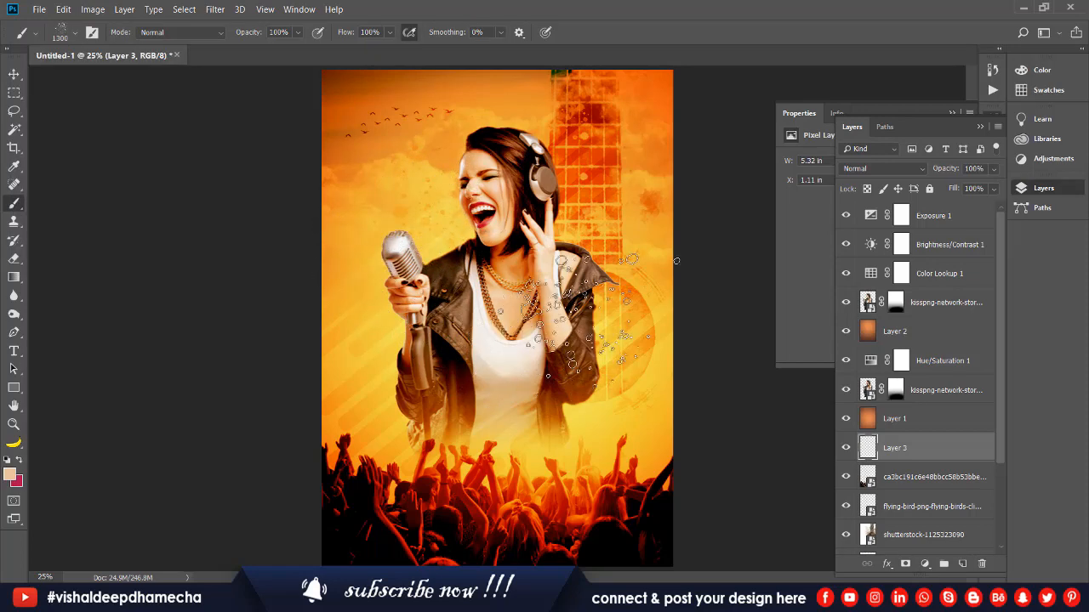
pyautogui.click(409, 375)
pyautogui.click(631, 366)
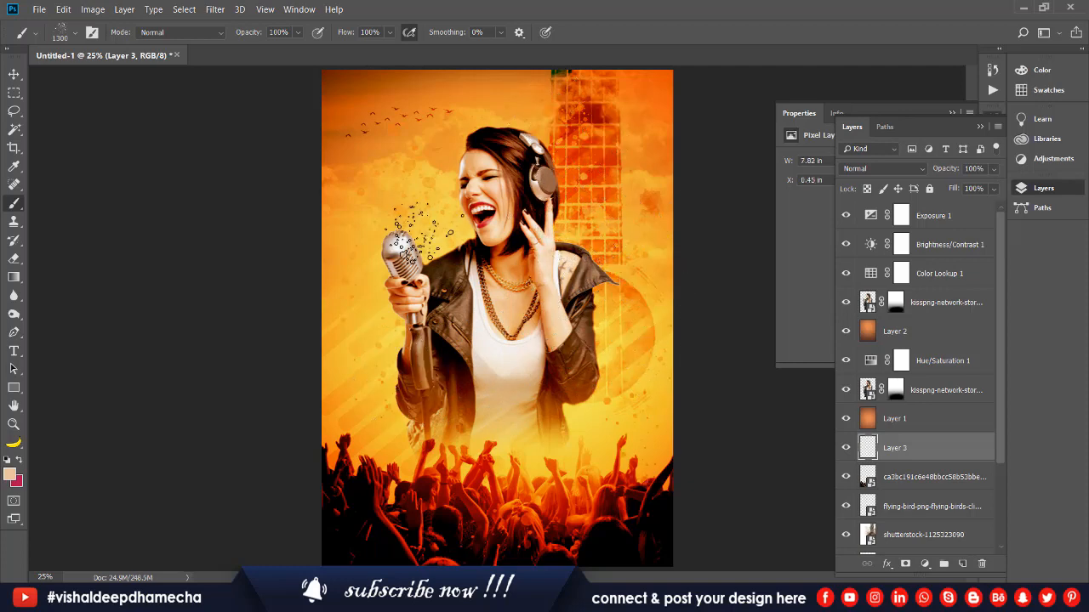
pyautogui.click(393, 178)
pyautogui.click(491, 126)
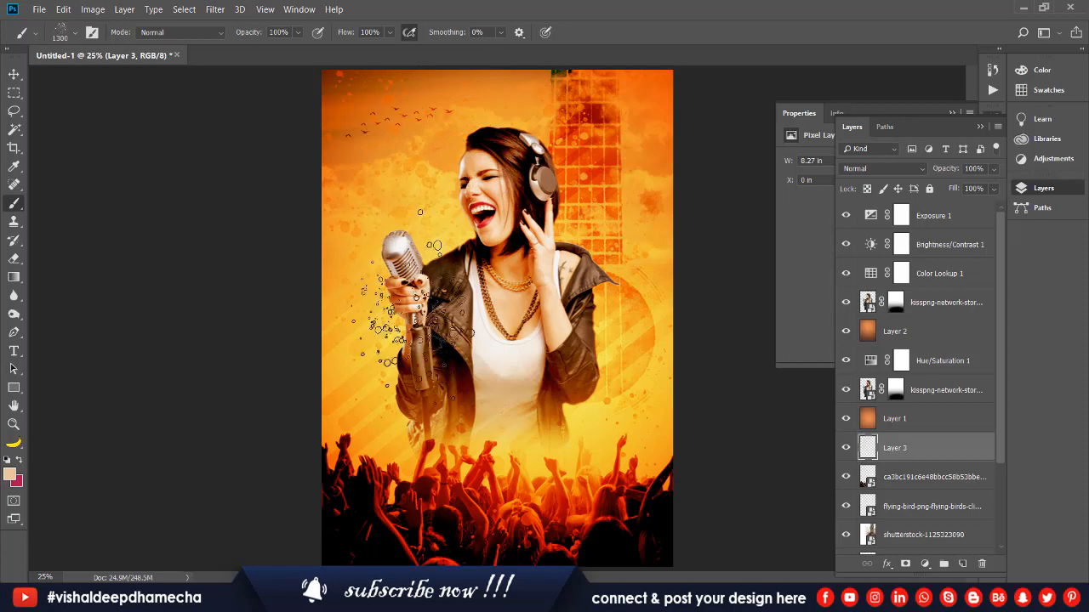
pyautogui.click(350, 357)
# Enlarge the splatter brush to 1600 px, stamp both sides of the lower poster, and compare Layer 3 hidden and shown
pyautogui.press(']')
pyautogui.press(']')
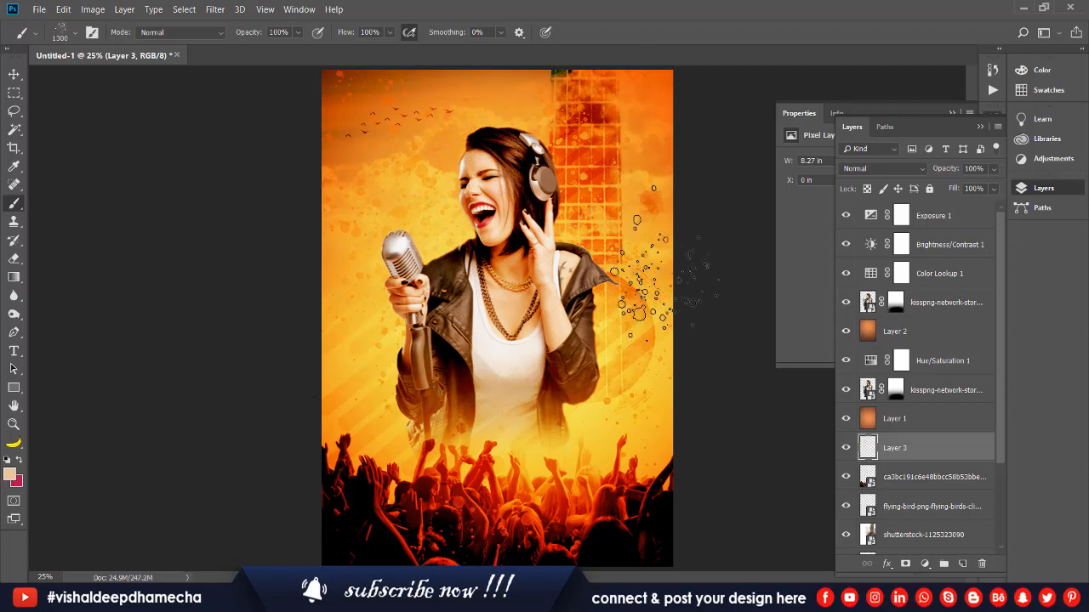
pyautogui.press(']')
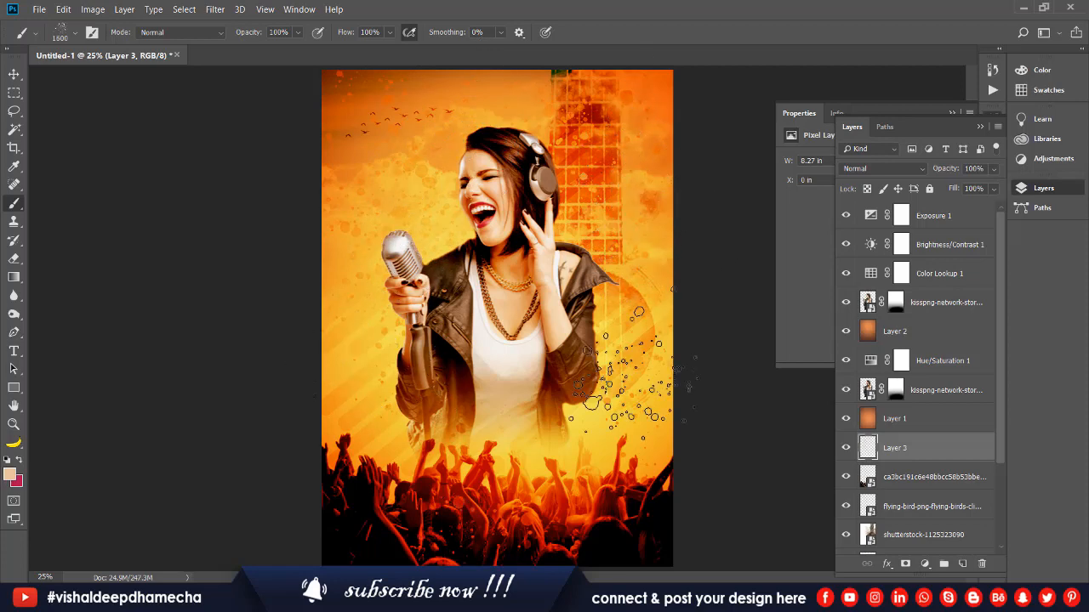
pyautogui.click(619, 410)
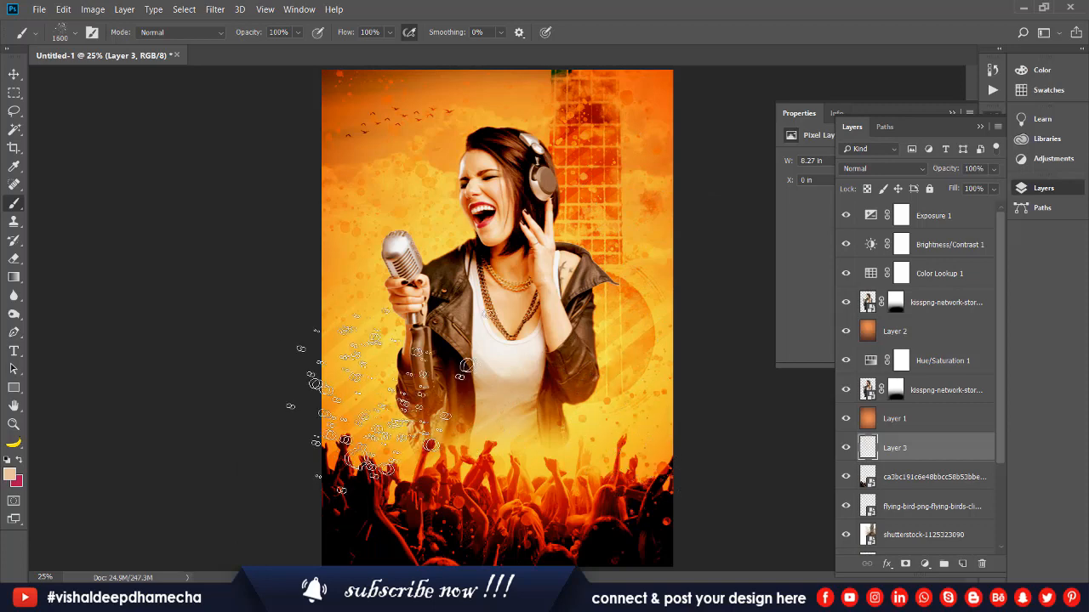
pyautogui.click(346, 413)
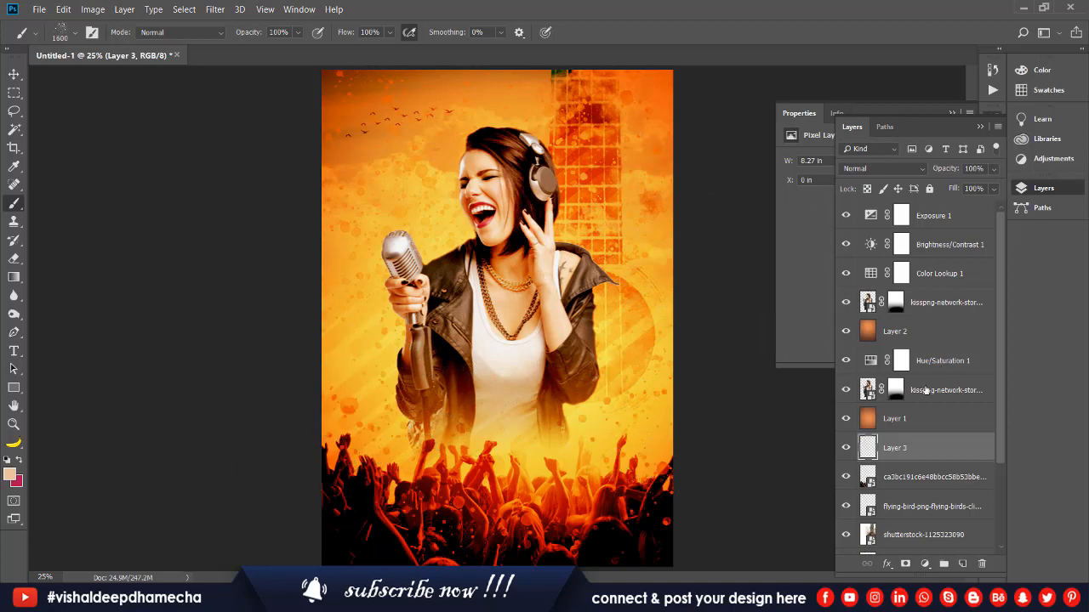
pyautogui.click(844, 449)
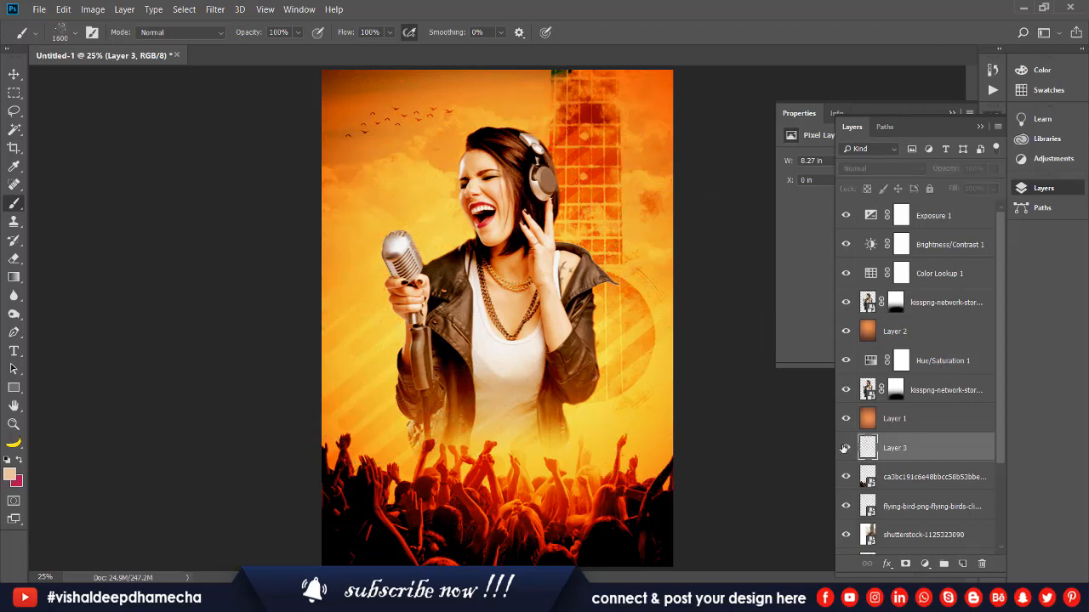
pyautogui.click(844, 448)
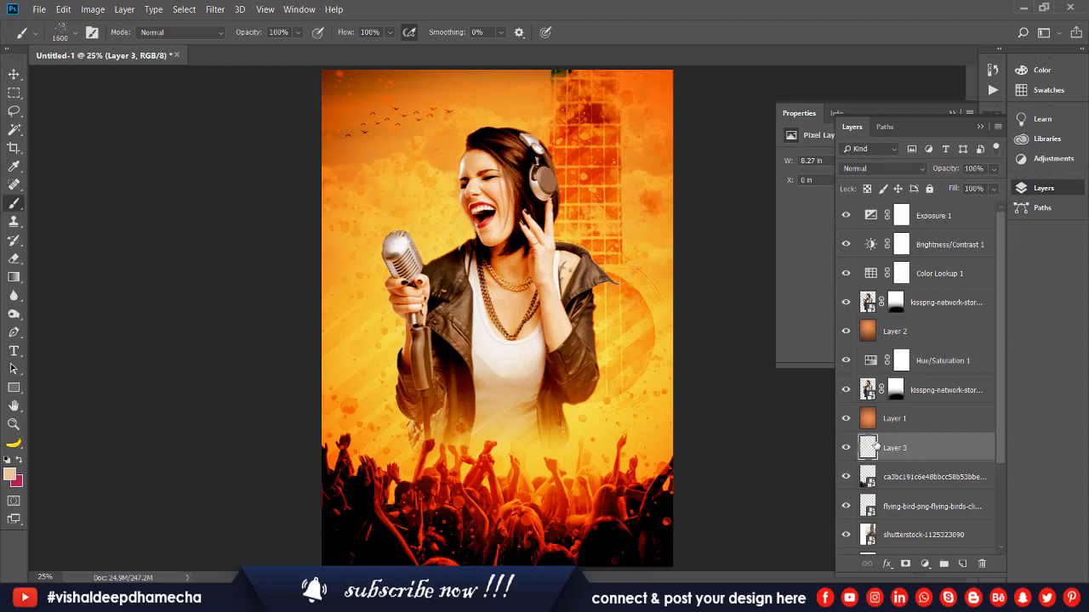
# Try successive blend modes on the splatter layer and settle on Linear Dodge (Add)
pyautogui.doubleClick(874, 169)
pyautogui.press('Down')
pyautogui.press('Down')
pyautogui.press('Down')
pyautogui.press('Down')
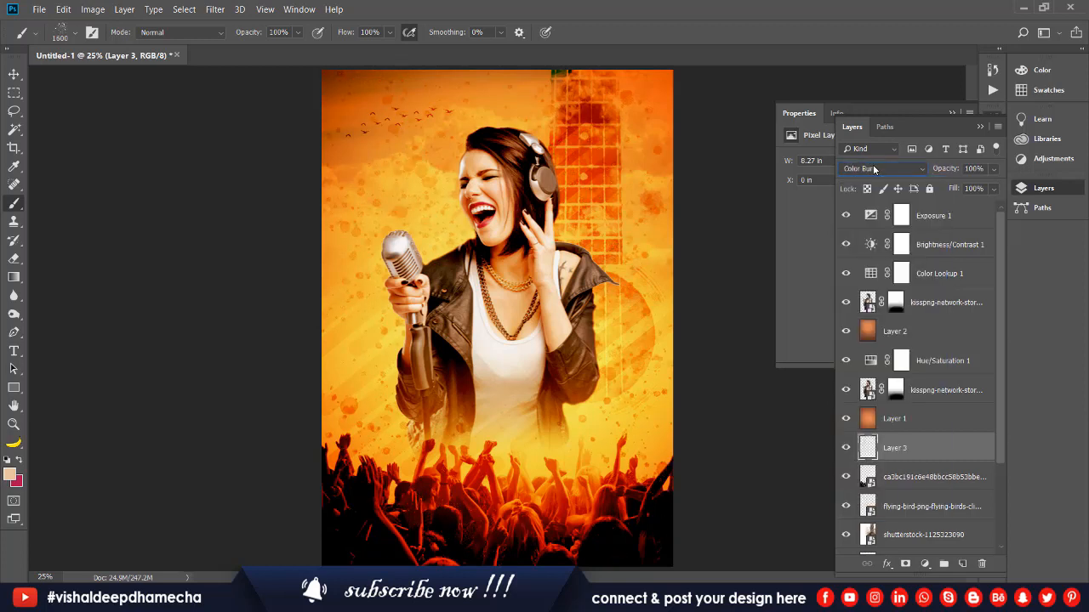
pyautogui.press('Down')
pyautogui.press('Down')
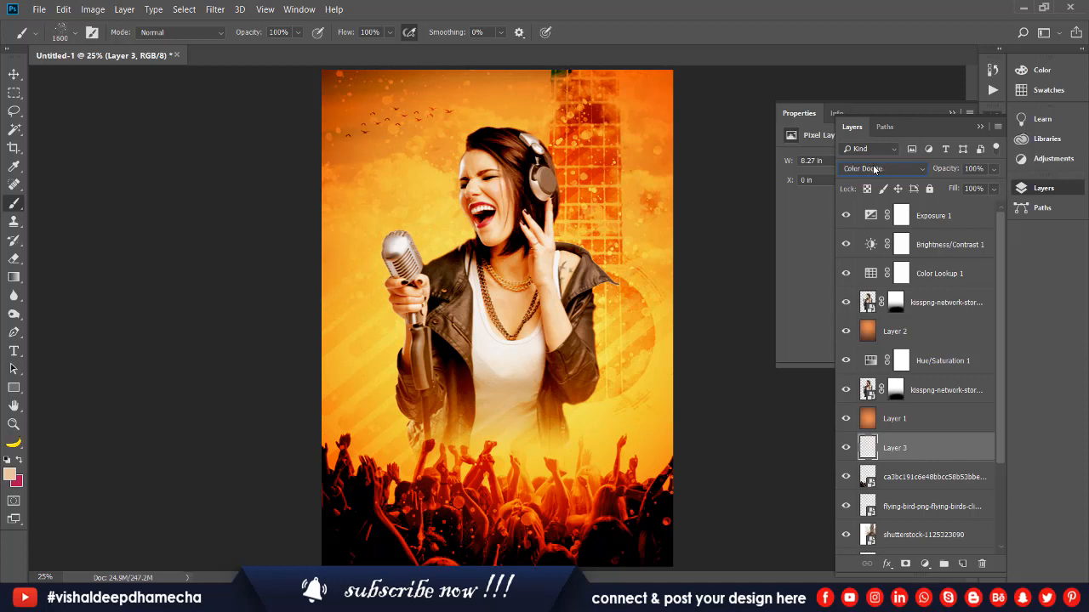
pyautogui.press('Down')
pyautogui.press('Up')
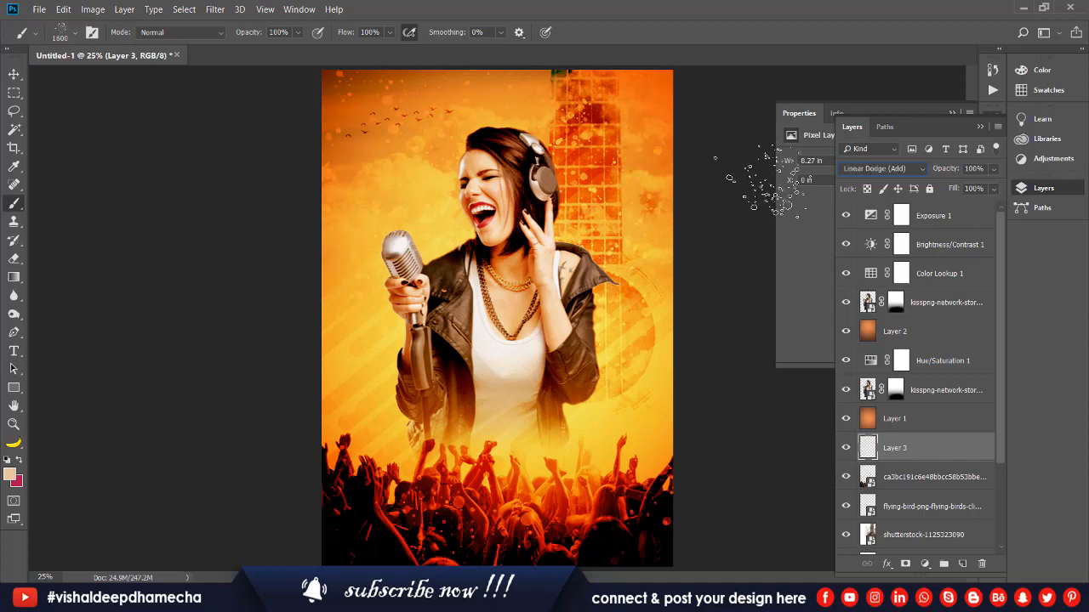
pyautogui.click(13, 74)
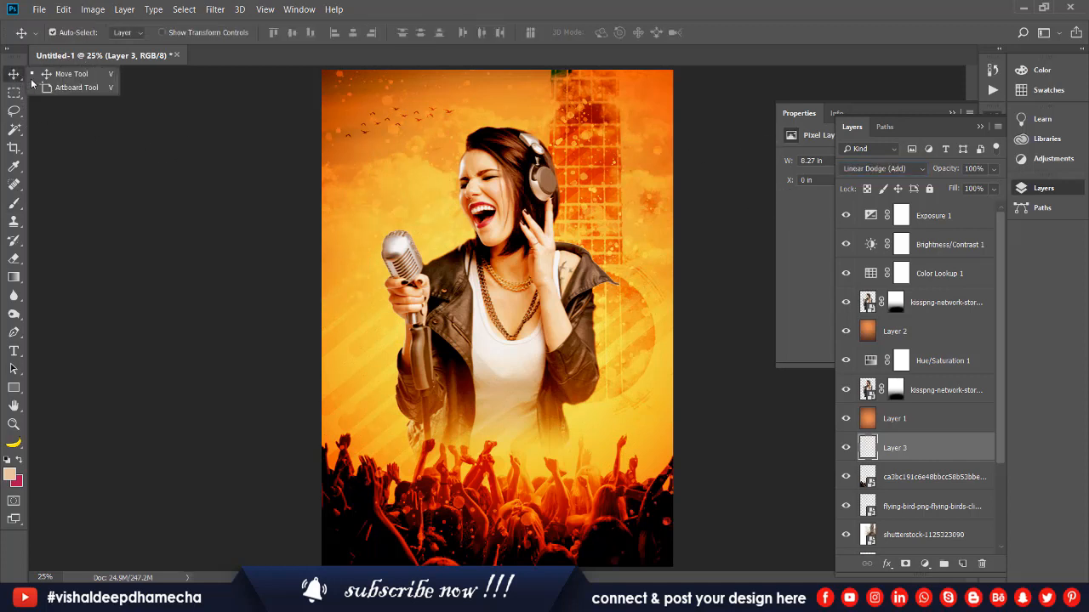
# Add a new layer above Exposure 1 and draw a peach 492 px square over the birds at the poster's upper left
pyautogui.click(969, 215)
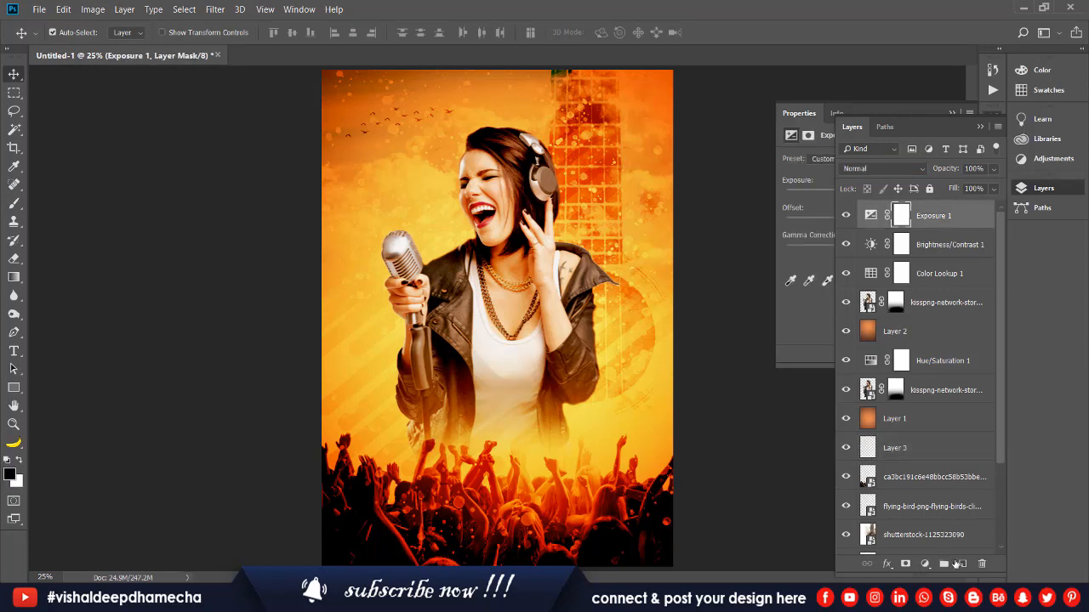
pyautogui.click(957, 564)
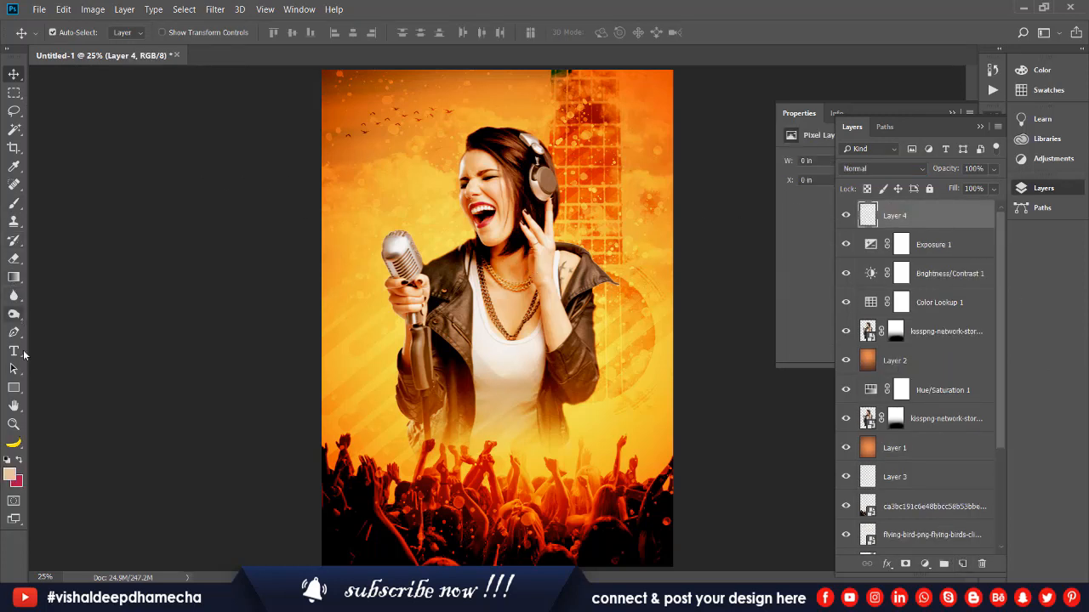
pyautogui.click(13, 388)
pyautogui.moveTo(360, 106)
pyautogui.mouseDown()
pyautogui.moveTo(433, 188)
pyautogui.moveTo(431, 177)
pyautogui.mouseUp()
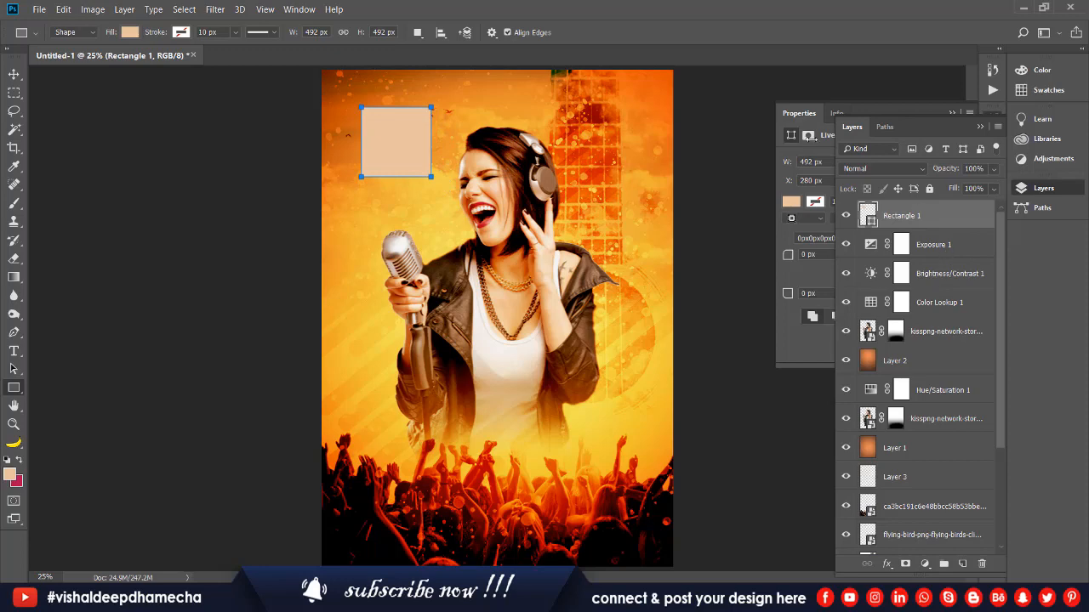
pyautogui.click(14, 75)
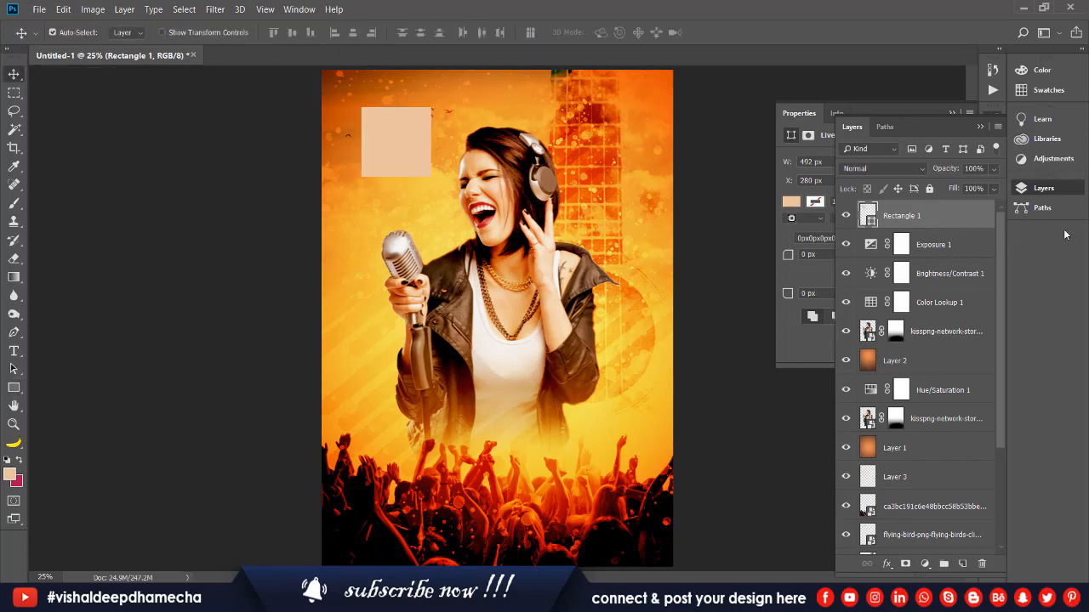
# Rasterize the peach square's Rectangle 1 layer and move it slightly down, clear of the birds
pyautogui.rightClick(907, 212)
pyautogui.click(834, 203)
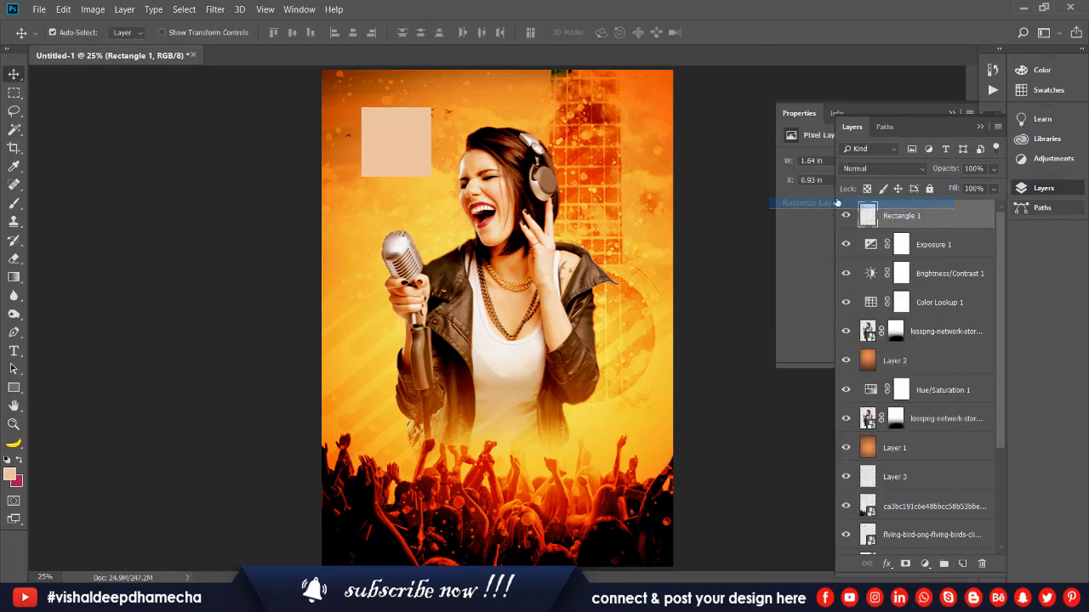
pyautogui.moveTo(384, 158); pyautogui.dragTo(385, 175)
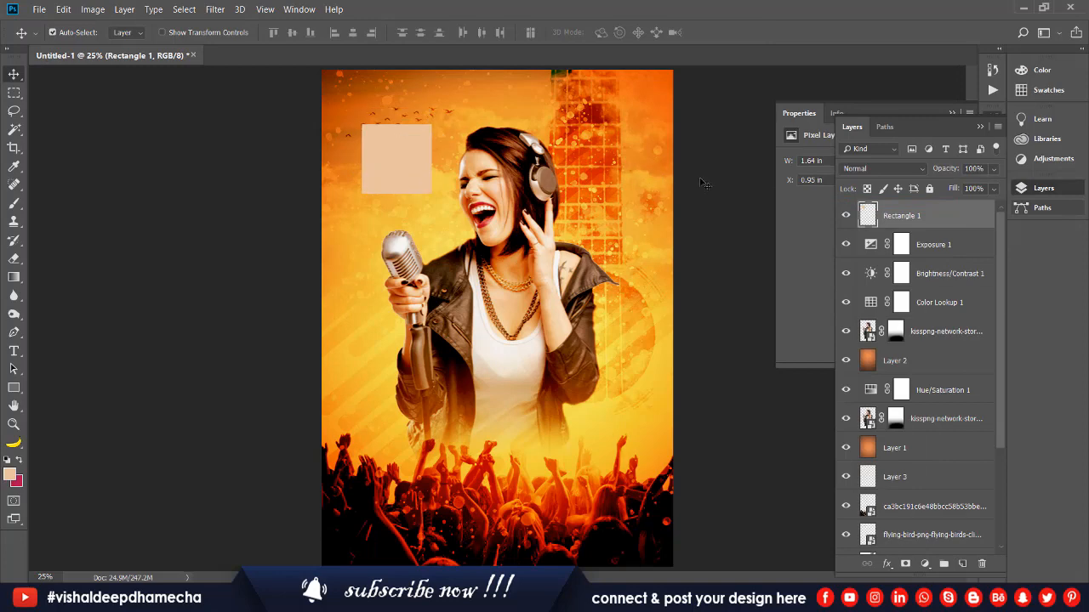
# Duplicate the peach square layer and give the copy a white outside stroke
pyautogui.hotkey('ctrl', 'j')
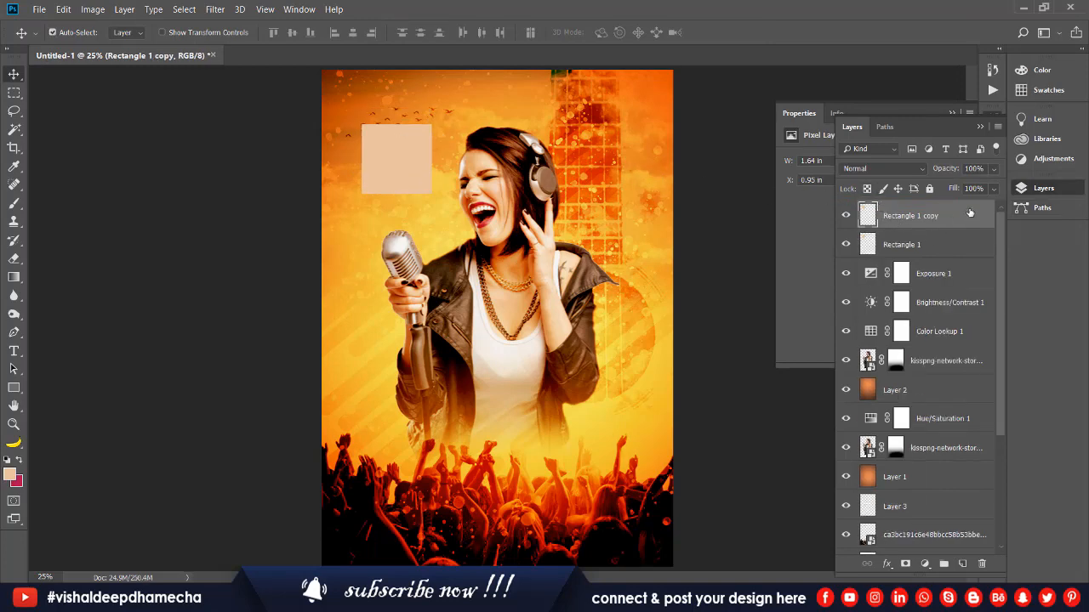
pyautogui.doubleClick(970, 213)
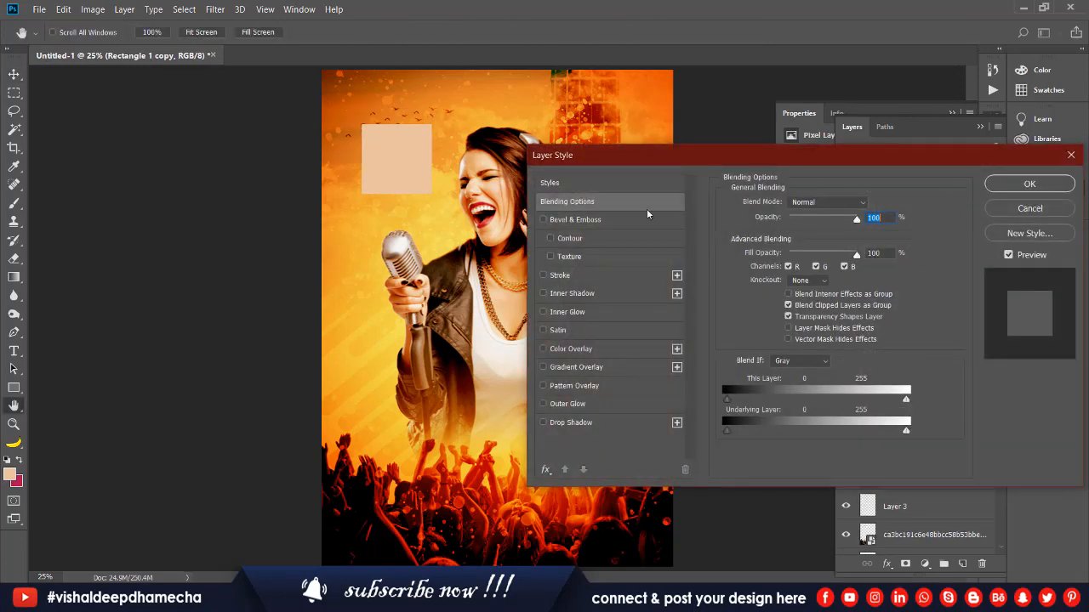
pyautogui.click(544, 275)
pyautogui.click(584, 275)
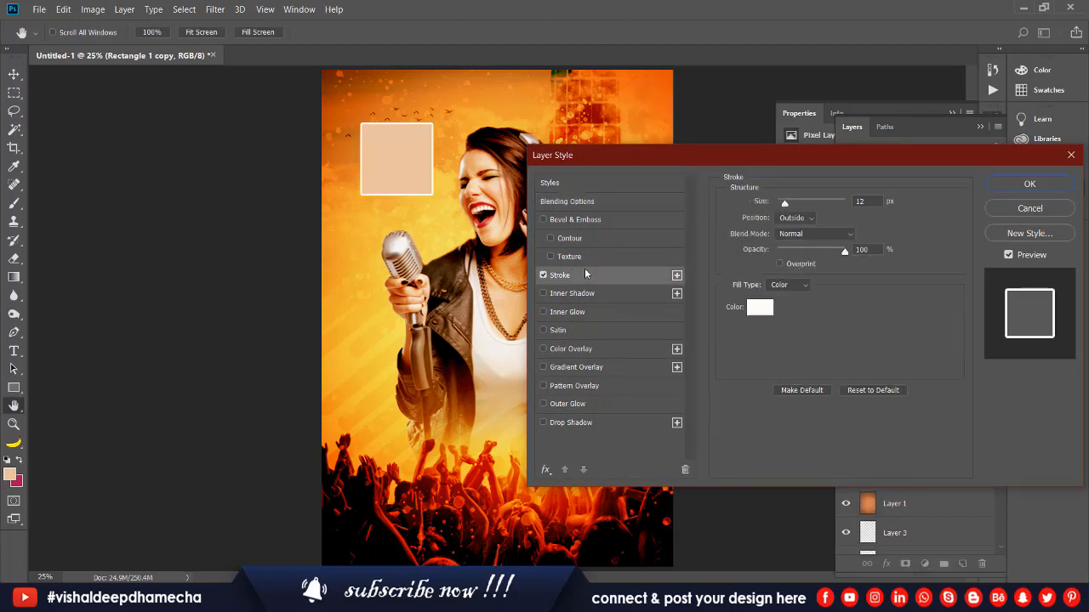
pyautogui.click(871, 200)
pyautogui.click(1011, 189)
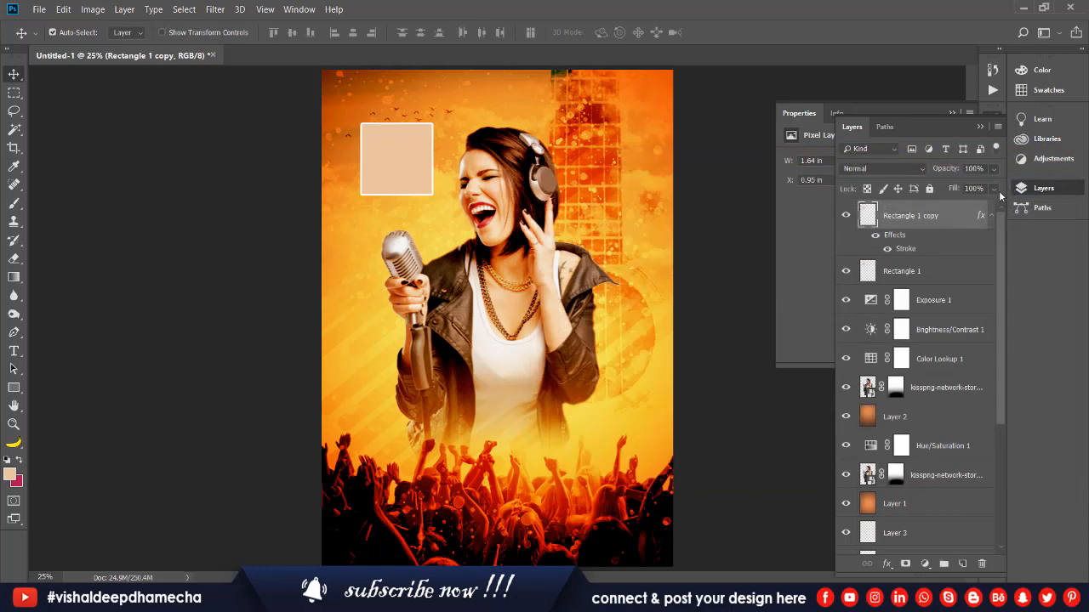
# Enlarge the Rectangle 1 copy to about 111% and set its fill to 0% so only the outline shows
pyautogui.hotkey('ctrl', 't')
pyautogui.moveTo(411, 184)
pyautogui.mouseDown()
pyautogui.moveTo(397, 186)
pyautogui.moveTo(426, 197)
pyautogui.mouseUp()
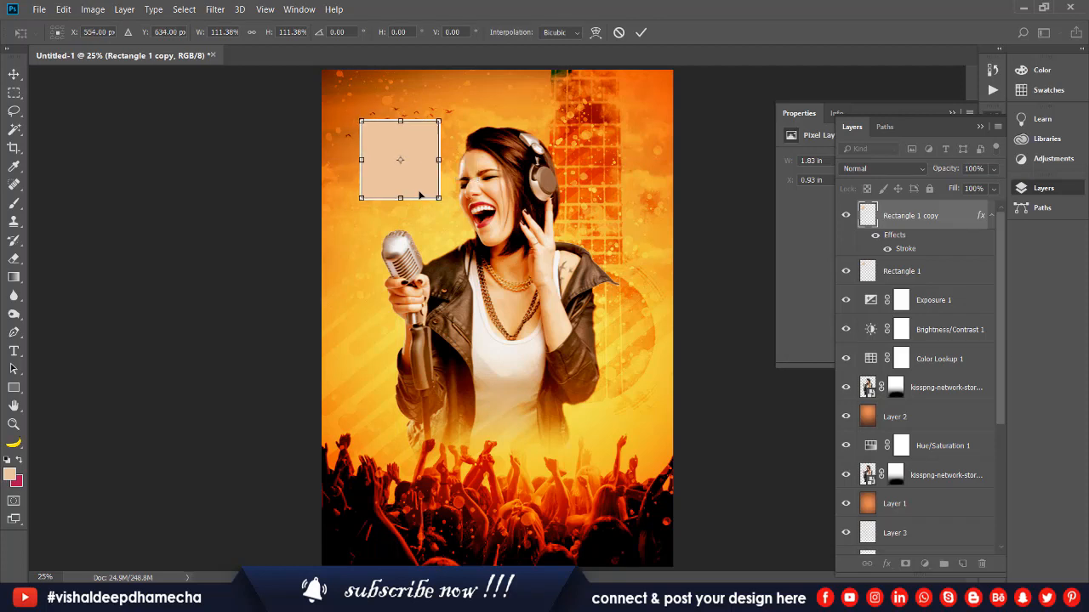
pyautogui.press('Return')
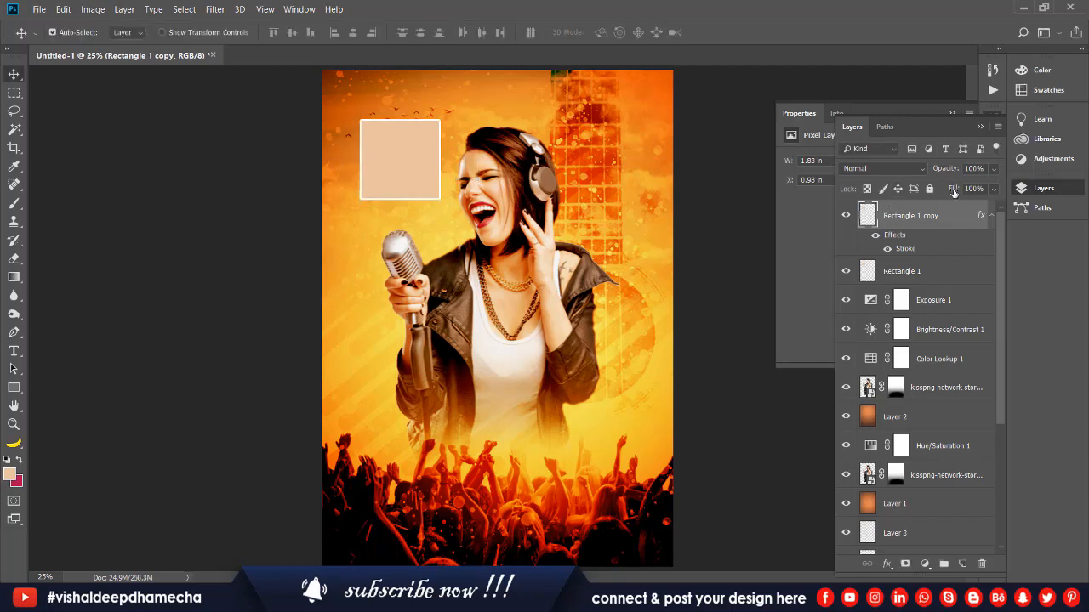
pyautogui.moveTo(954, 192)
pyautogui.mouseDown()
pyautogui.moveTo(615, 162)
pyautogui.moveTo(576, 170)
pyautogui.mouseUp()
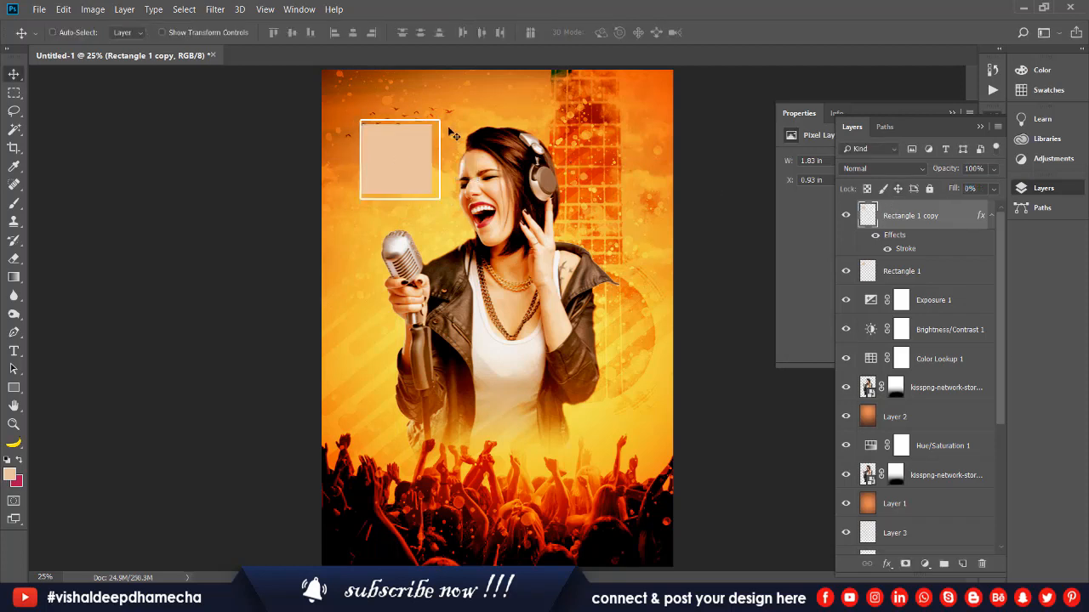
# Shrink the white outline frame to just larger than the peach square, and align both on their vertical and horizontal centers
pyautogui.hotkey('ctrl', 't')
pyautogui.moveTo(428, 162)
pyautogui.mouseDown()
pyautogui.moveTo(413, 152)
pyautogui.moveTo(421, 163)
pyautogui.mouseUp()
pyautogui.moveTo(436, 124); pyautogui.dragTo(429, 124)
pyautogui.press('Return')
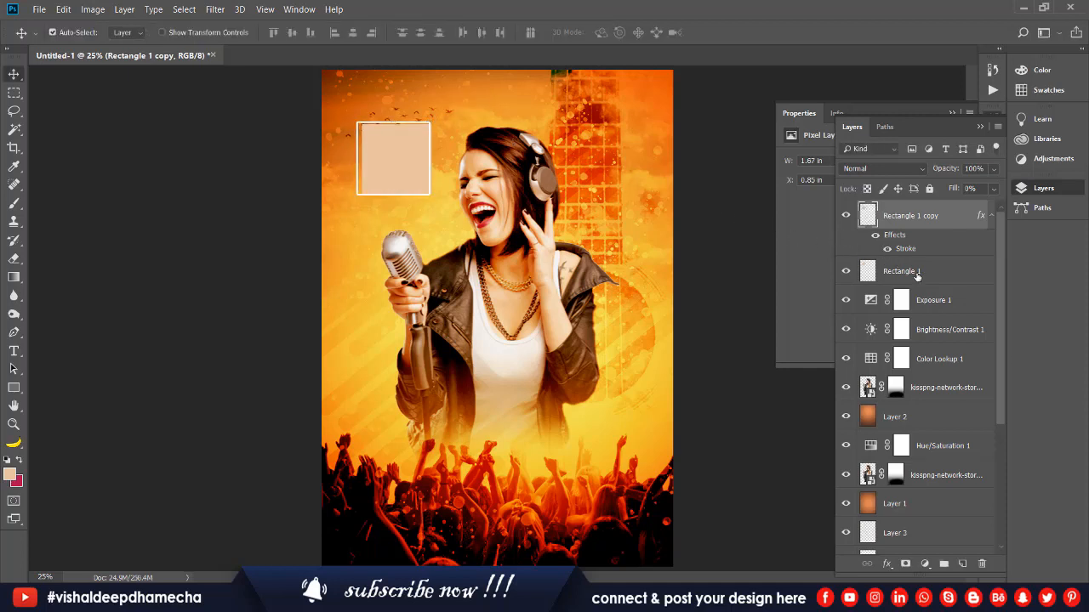
pyautogui.keyDown('shift'); pyautogui.click(917, 272); pyautogui.keyUp('shift')
pyautogui.click(292, 33)
pyautogui.click(352, 34)
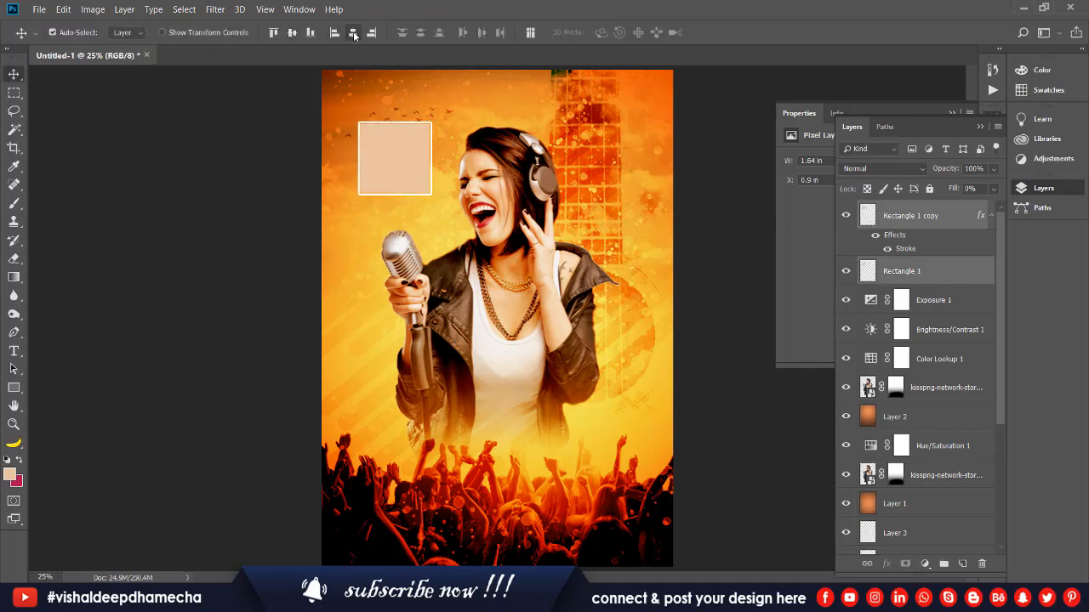
pyautogui.click(243, 141)
# Offset the white outline frame slightly down and to the right of the peach square
pyautogui.click(910, 218)
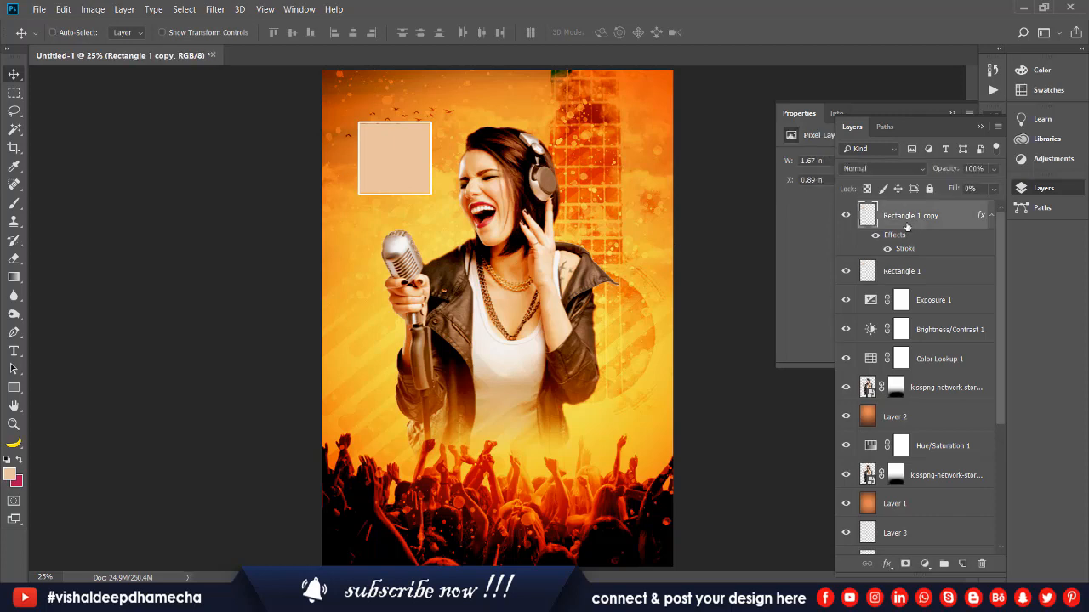
pyautogui.hotkey('ctrl', 't')
pyautogui.moveTo(431, 194)
pyautogui.mouseDown()
pyautogui.moveTo(438, 198)
pyautogui.moveTo(414, 185)
pyautogui.moveTo(439, 203)
pyautogui.moveTo(432, 207)
pyautogui.mouseUp()
pyautogui.press('Return')
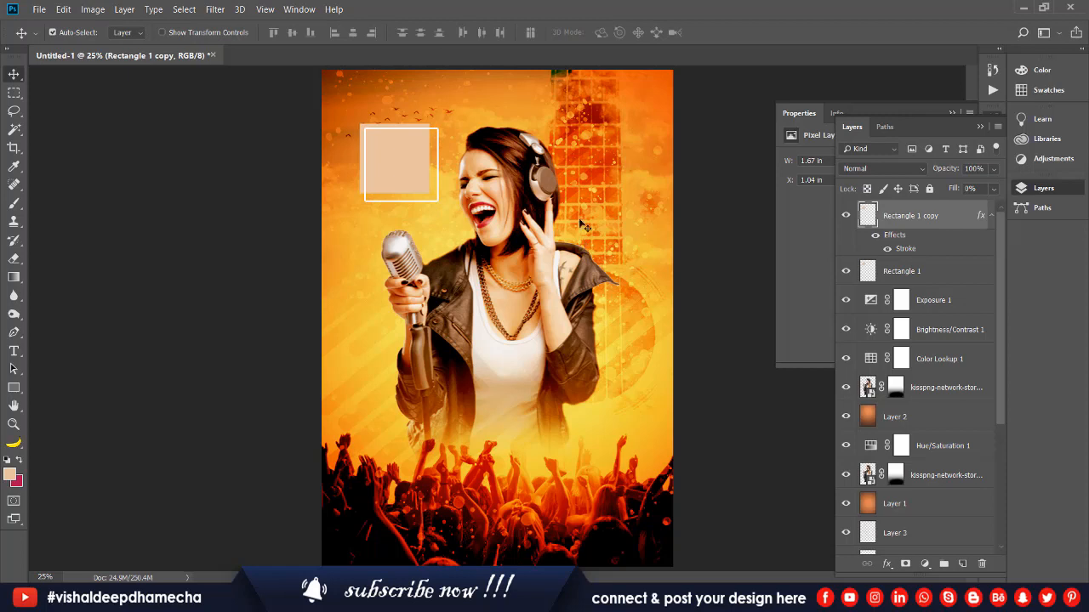
pyautogui.moveTo(394, 143)
pyautogui.mouseDown()
pyautogui.moveTo(378, 128)
pyautogui.moveTo(386, 132)
pyautogui.mouseUp()
pyautogui.click(272, 164)
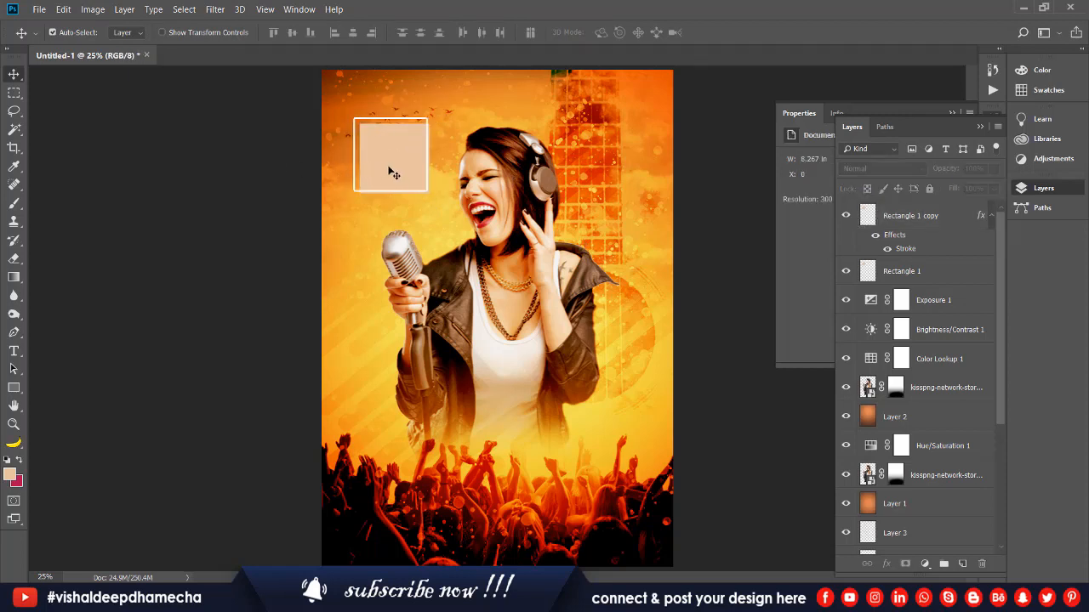
pyautogui.moveTo(392, 172); pyautogui.dragTo(396, 173)
pyautogui.click(244, 186)
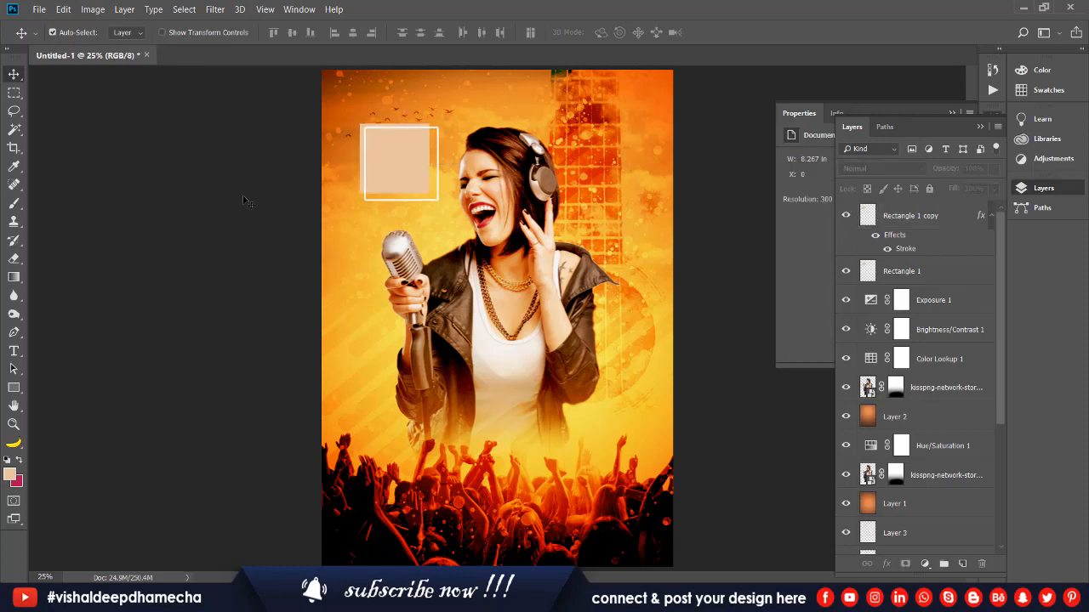
# Add START 3 PM in bold Century Gothic inside the peach square, colored black (000000)
pyautogui.press('t')
pyautogui.click(371, 229)
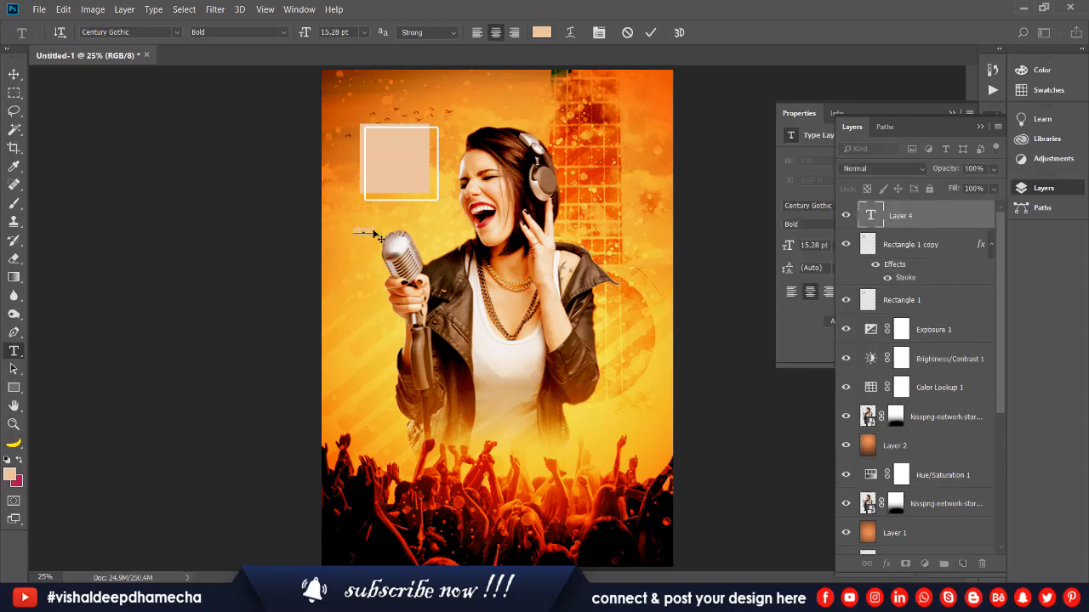
pyautogui.hotkey('ctrl', 'a')
pyautogui.click(538, 34)
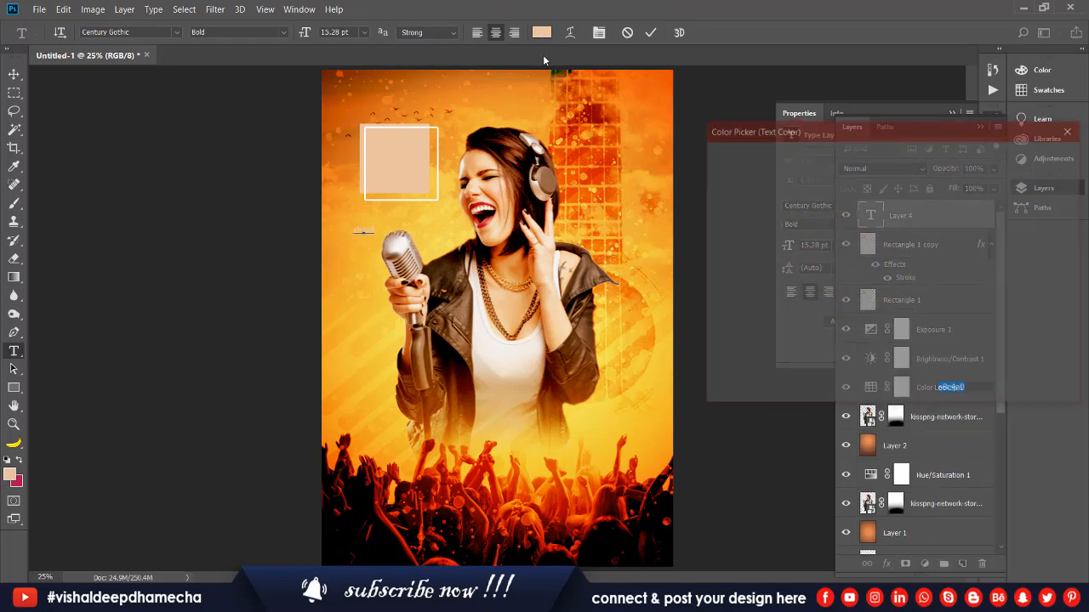
pyautogui.write('000000')
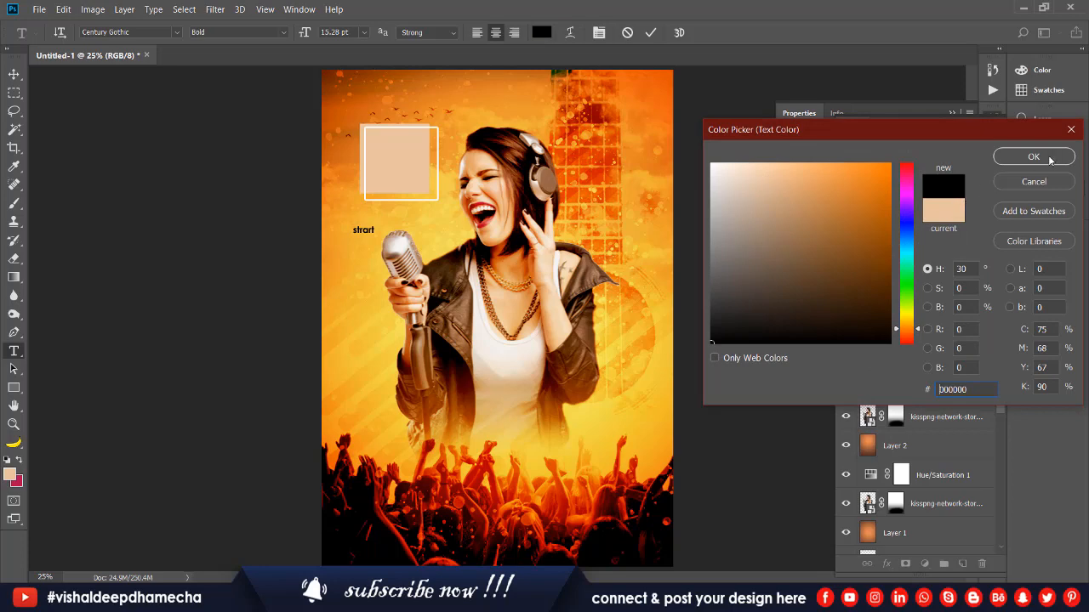
pyautogui.click(1050, 159)
pyautogui.click(365, 230)
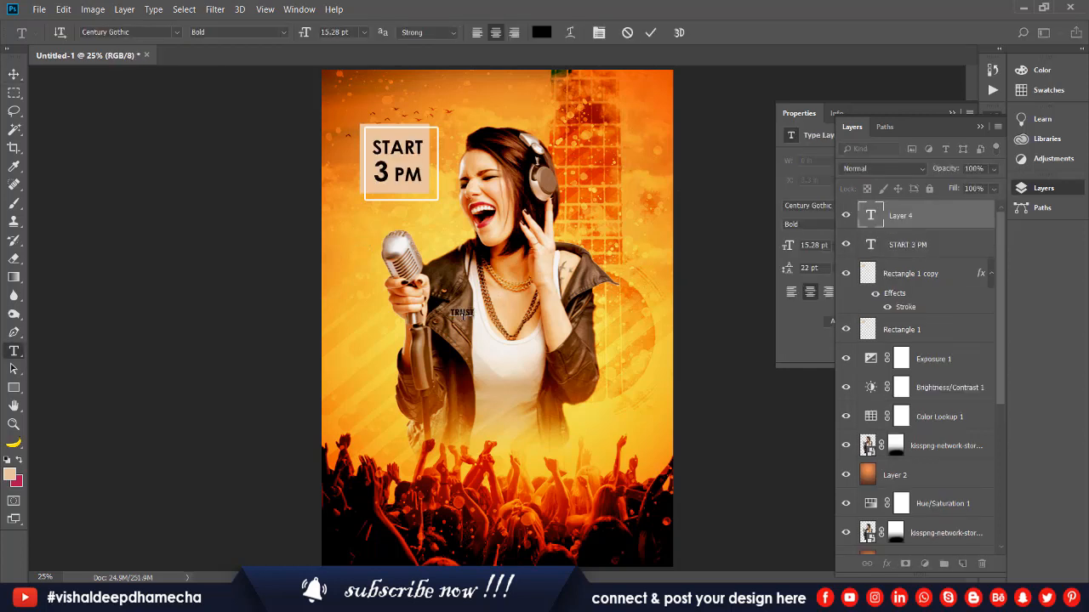
# Add the black title text TRUST across the singer's body and set its size to 150 pt
pyautogui.hotkey('ctrl', 'a')
pyautogui.click(349, 32)
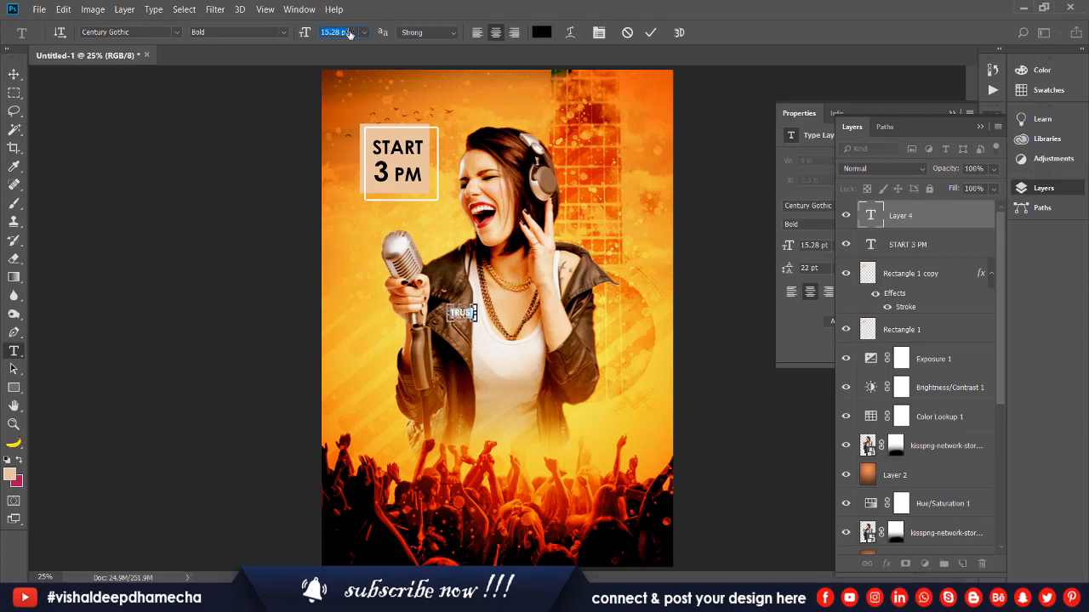
pyautogui.write('150')
pyautogui.press('Return')
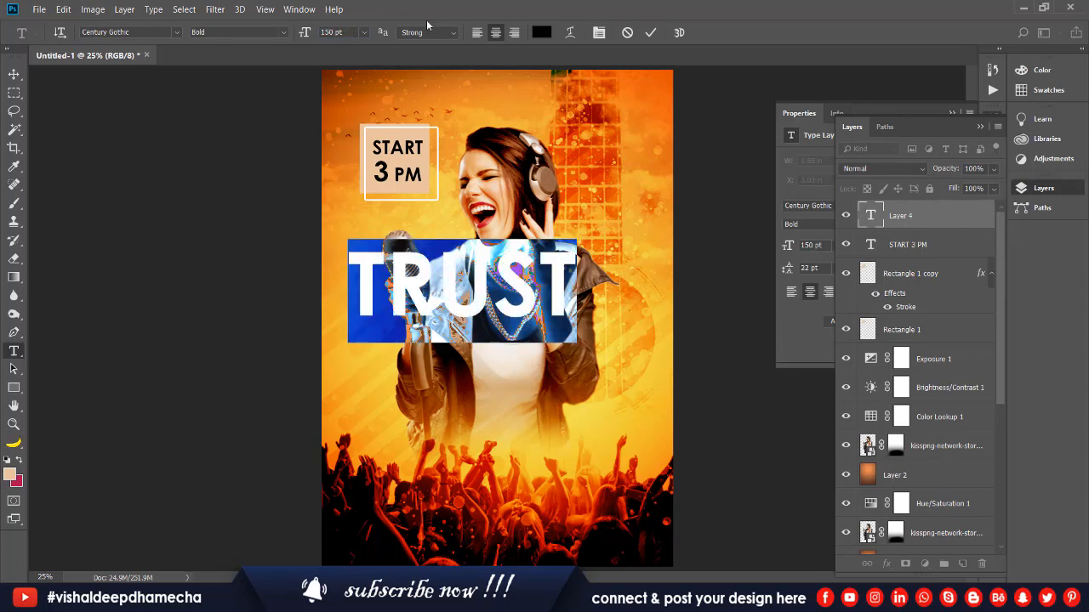
pyautogui.click(14, 75)
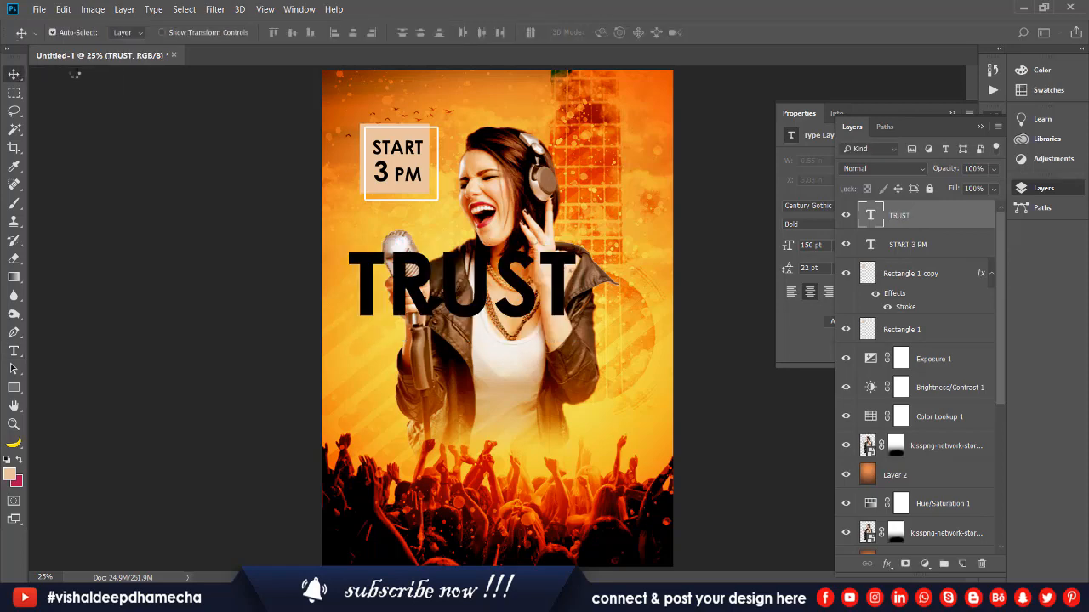
# Move the TRUST title down to just above the crowd and scale it to 124.30%
pyautogui.moveTo(560, 298); pyautogui.dragTo(597, 397)
pyautogui.hotkey('ctrl', 'shift', 't')
pyautogui.rightClick(627, 438)
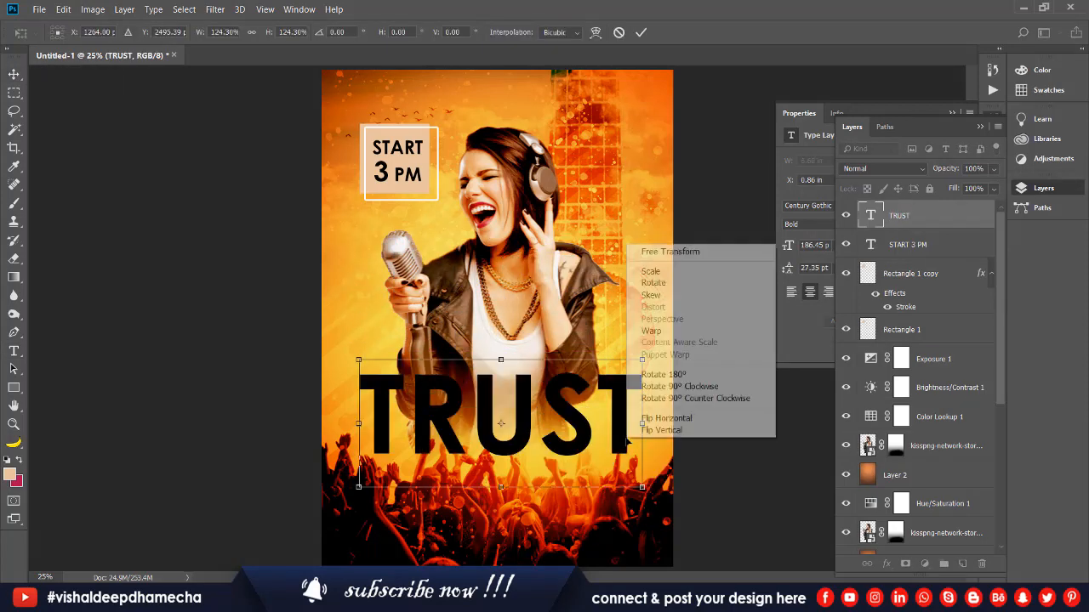
pyautogui.click(925, 216)
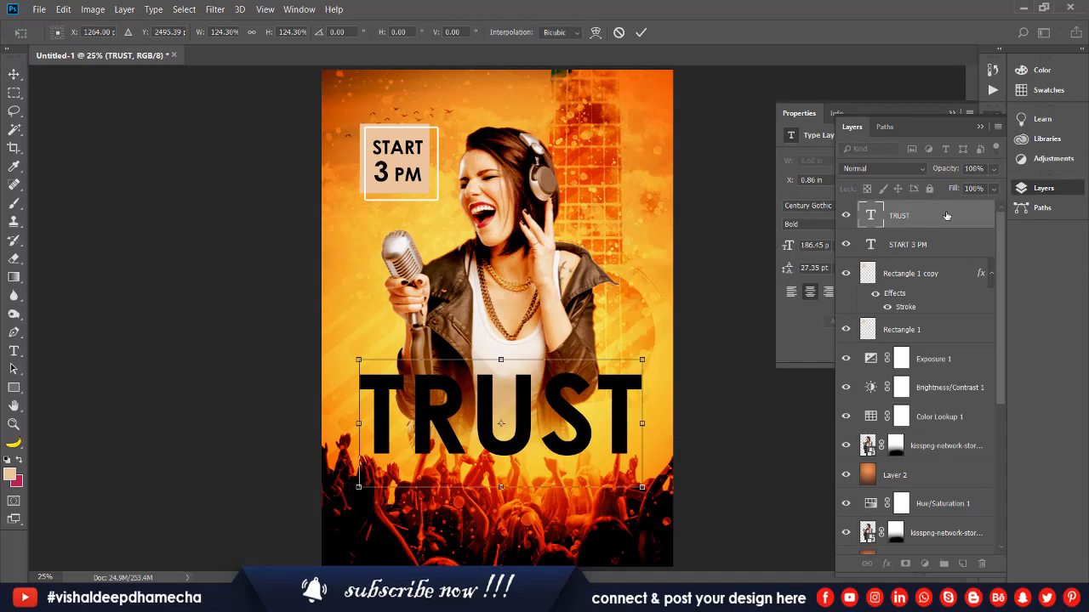
pyautogui.press('Return')
# Rasterize the TRUST title and distort it by pulling its lower-right corner up and inward so the letters taper
pyautogui.rightClick(909, 220)
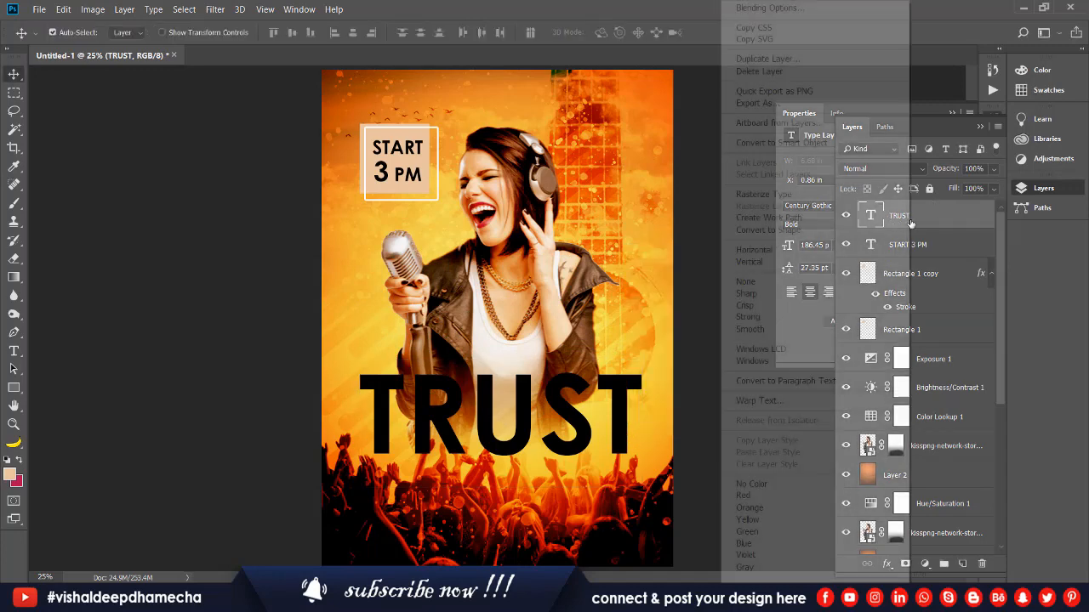
pyautogui.click(752, 196)
pyautogui.hotkey('ctrl', 't')
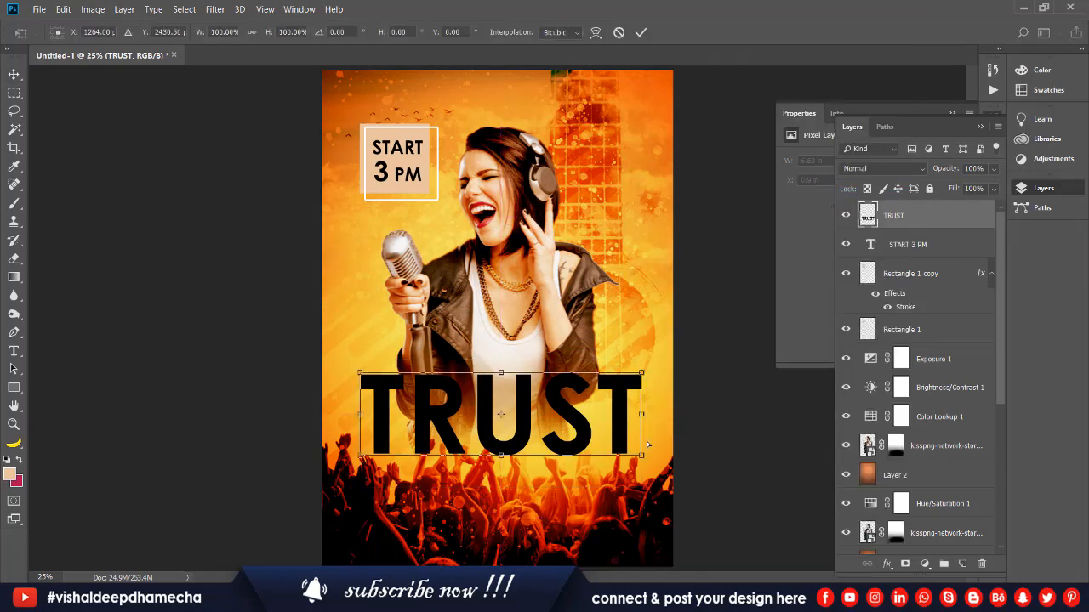
pyautogui.moveTo(640, 459); pyautogui.dragTo(631, 440)
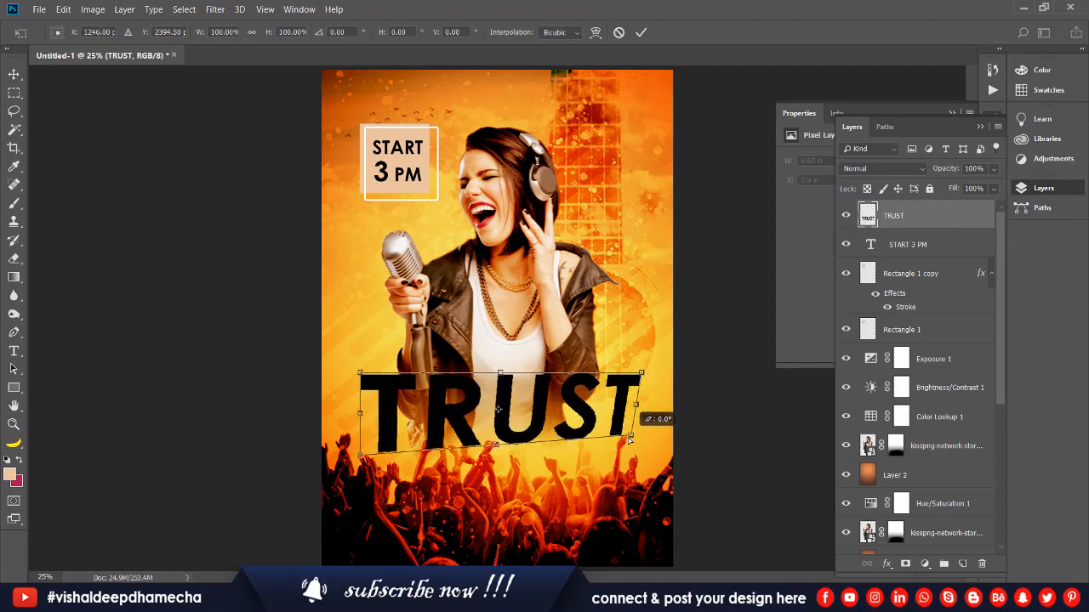
pyautogui.press('Return')
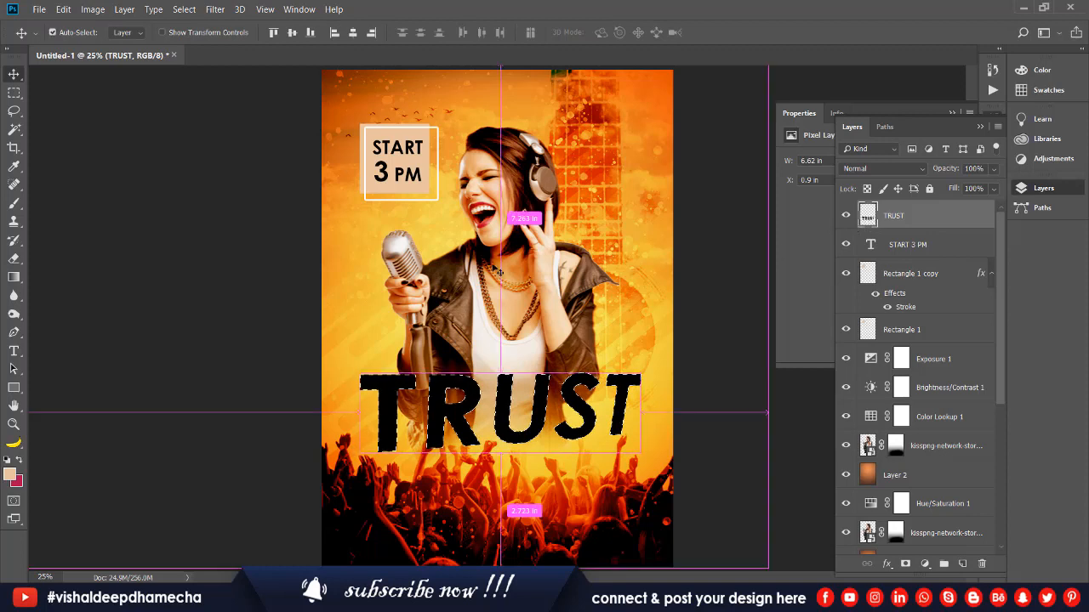
# Fill the selected TRUST letters with the orange radial gradient, add a gold gradient stroke, and clear the selection
pyautogui.press('g')
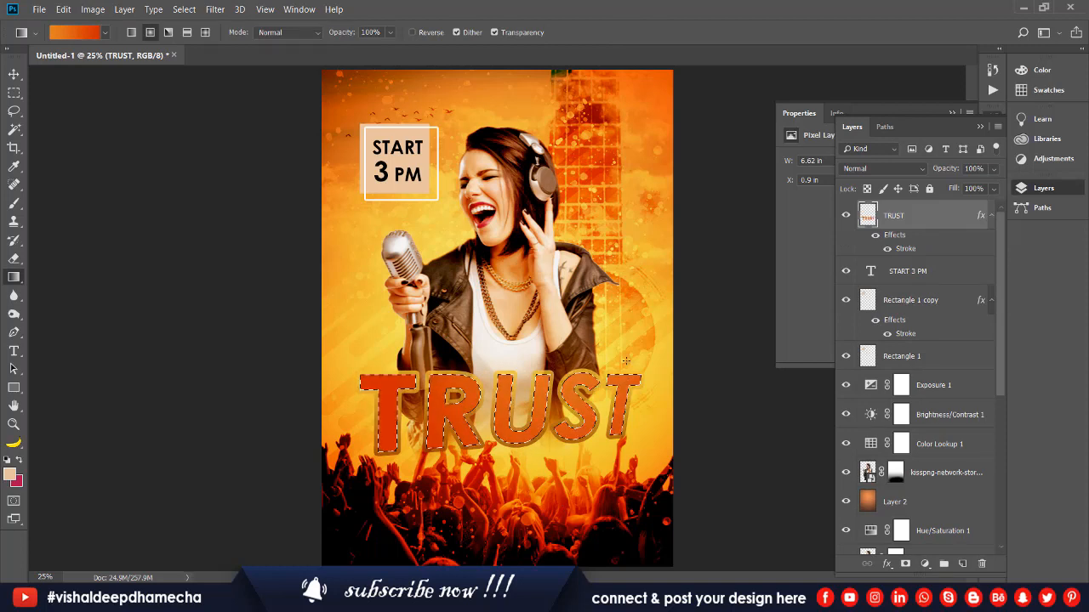
pyautogui.hotkey('ctrl', 'd')
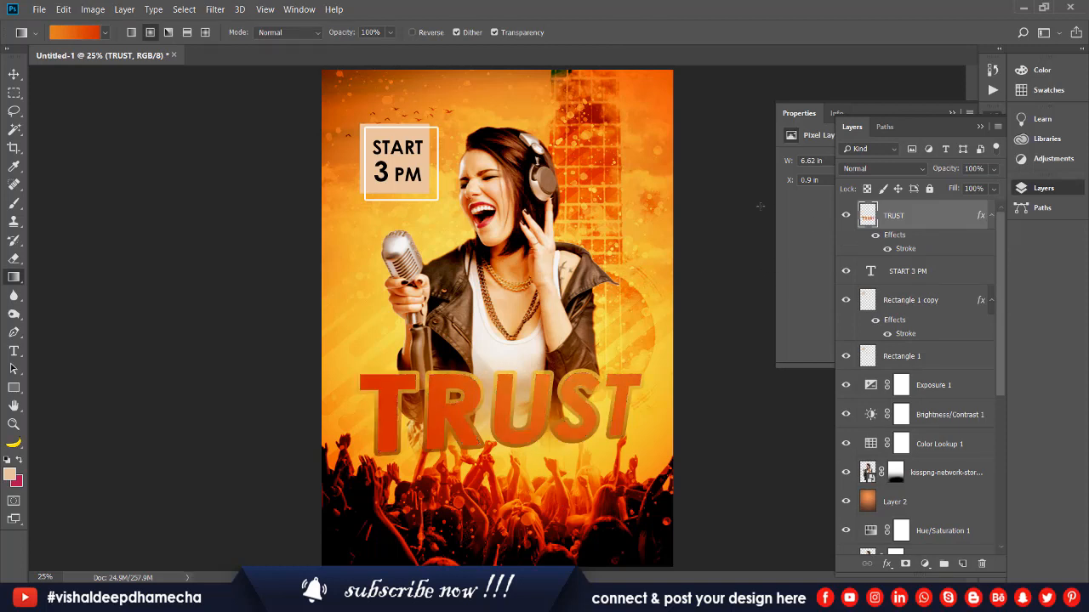
# Enable Bevel & Emboss with Texture on the TRUST title and change its 27 px stroke to solid white at 48% opacity
pyautogui.doubleClick(956, 216)
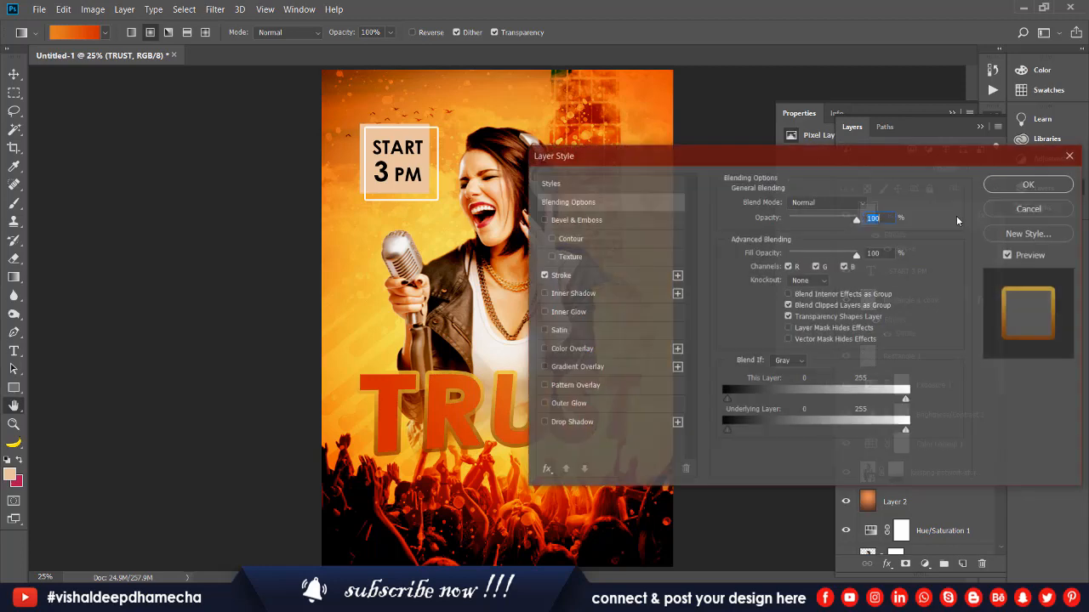
pyautogui.click(585, 273)
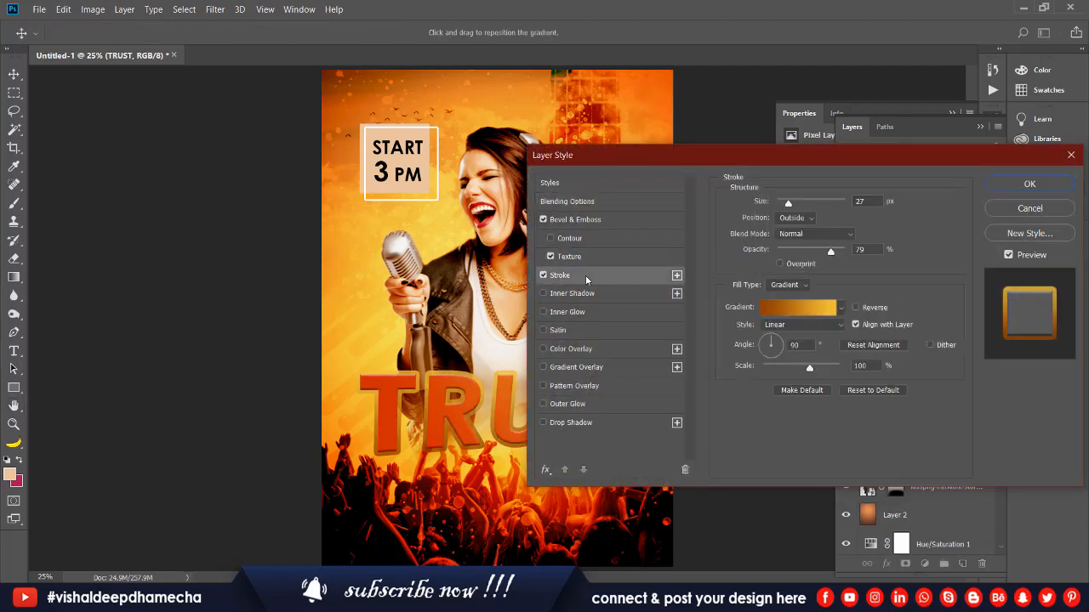
pyautogui.click(787, 285)
pyautogui.click(784, 291)
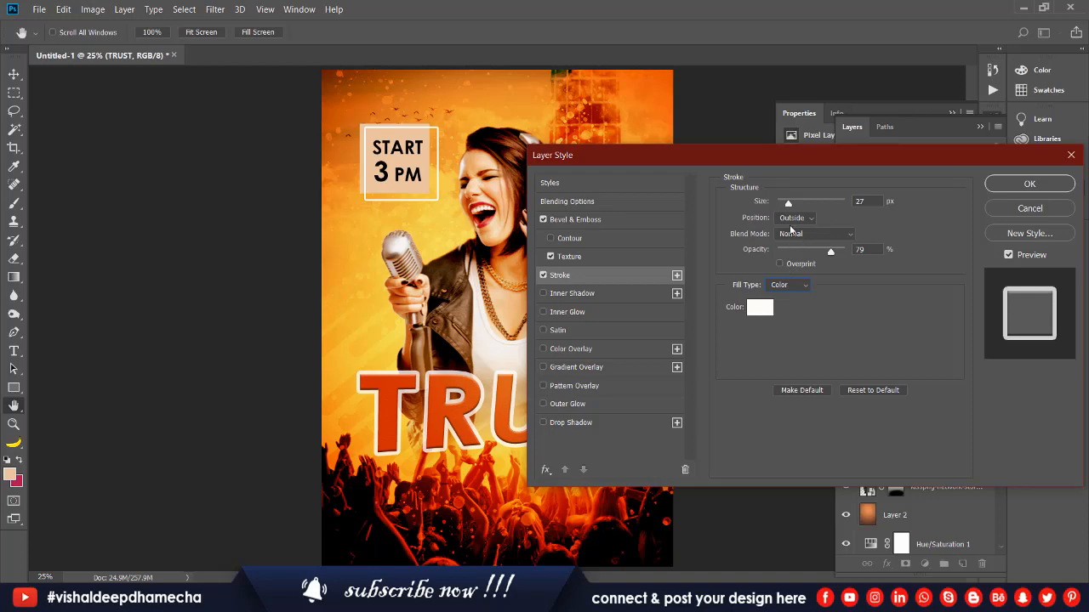
pyautogui.moveTo(831, 252); pyautogui.dragTo(811, 262)
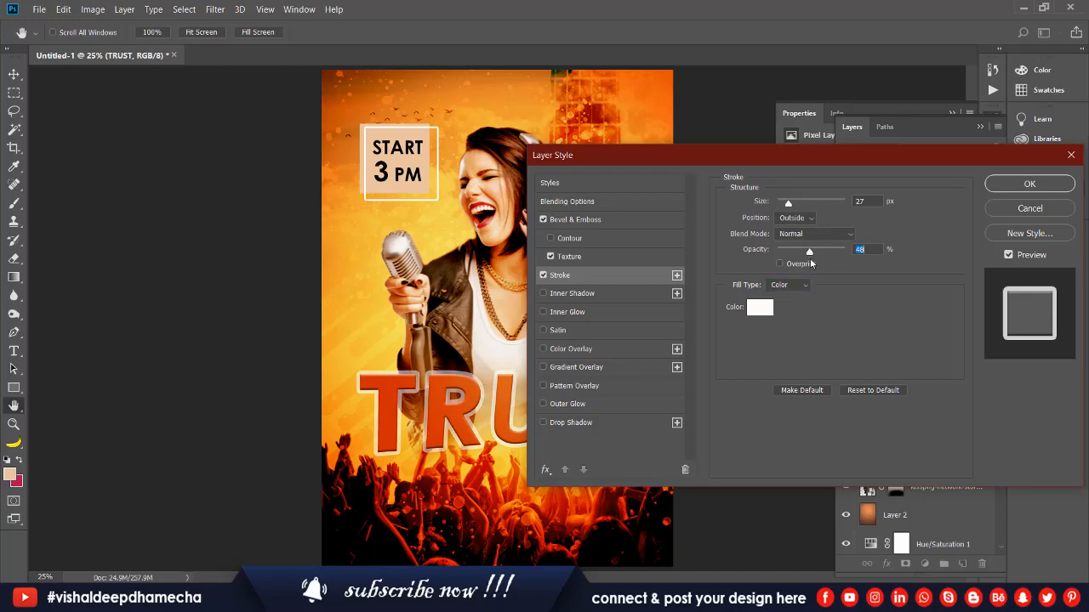
pyautogui.click(1031, 182)
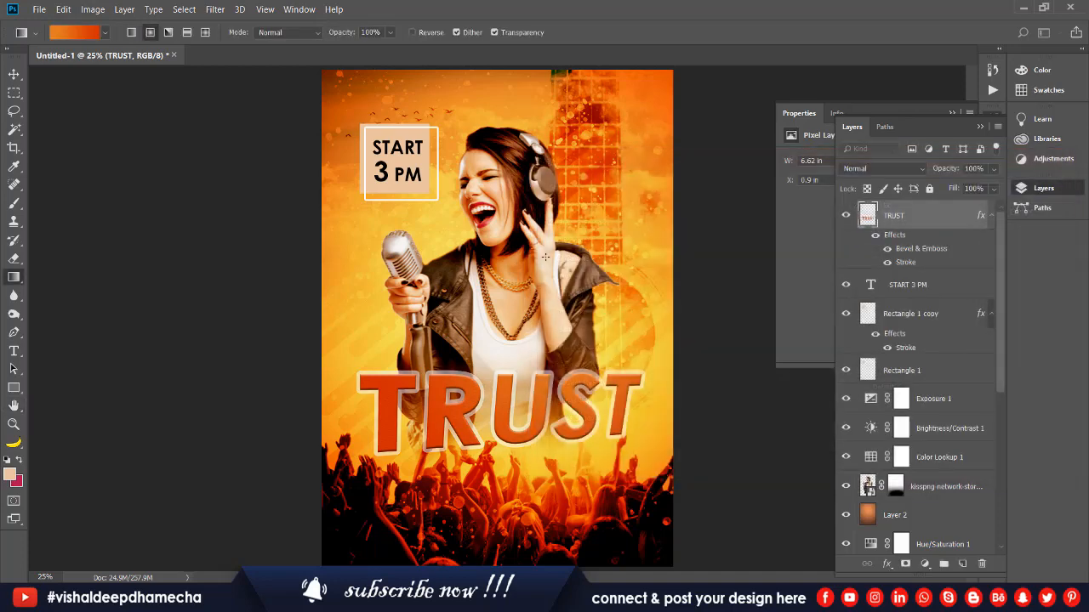
# Add the centred text line "A TRUE LOVE STORY" over the crowd below the TRUST title and select all of it
pyautogui.press('t')
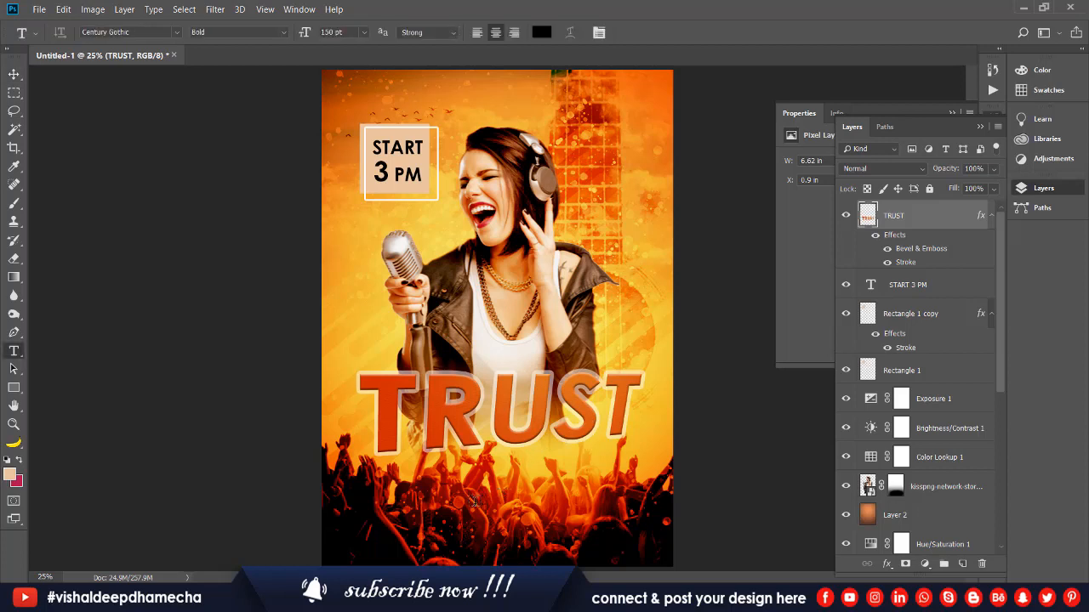
pyautogui.click(472, 500)
pyautogui.write('A')
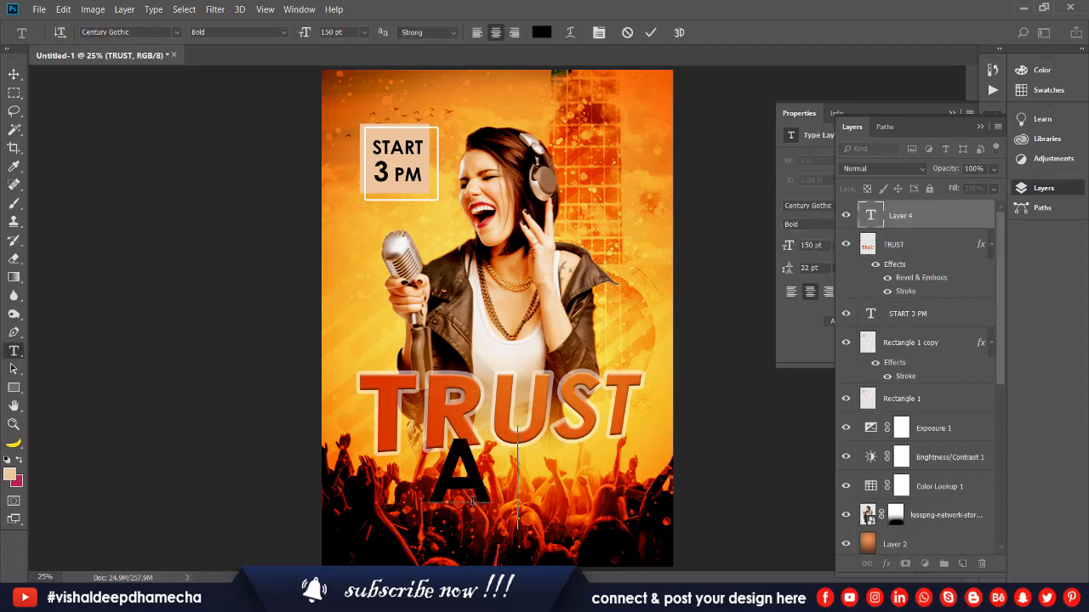
pyautogui.write('TRUE S')
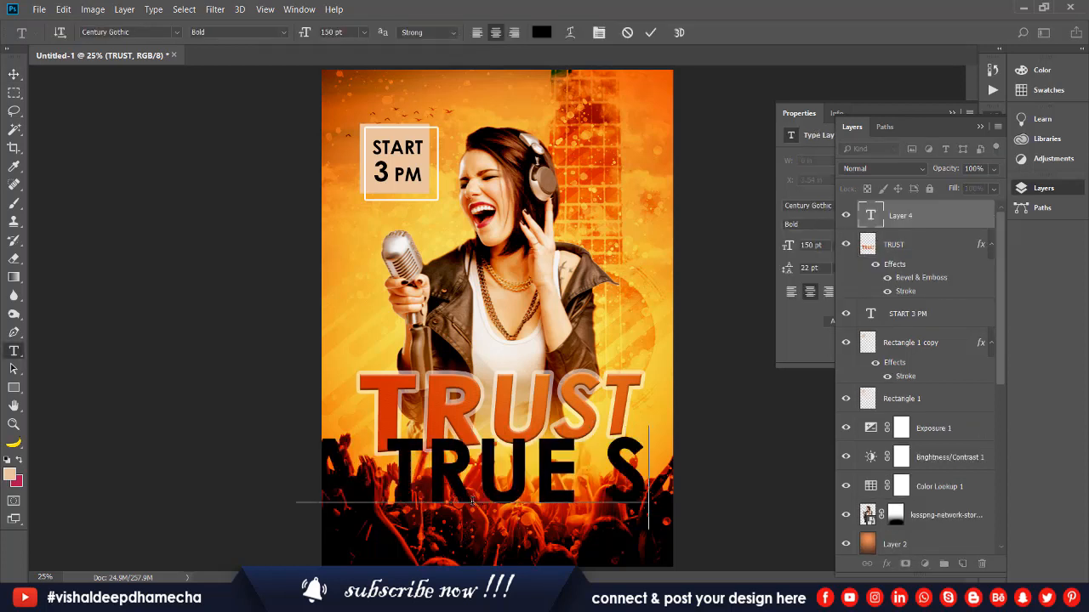
pyautogui.write('TRO')
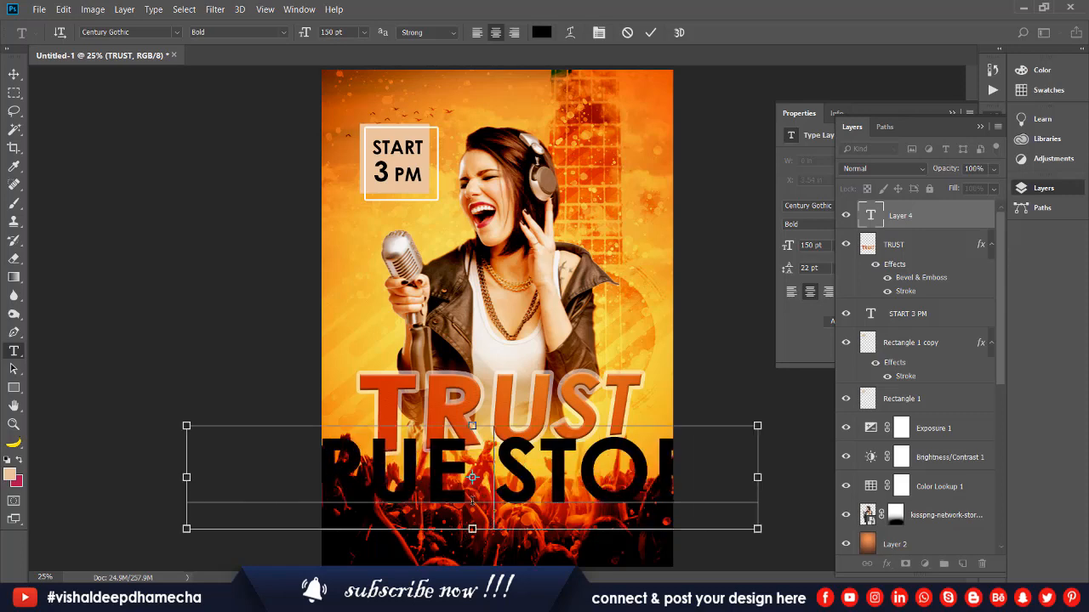
pyautogui.write('RLOVE S')
pyautogui.hotkey('ctrl', 'a')
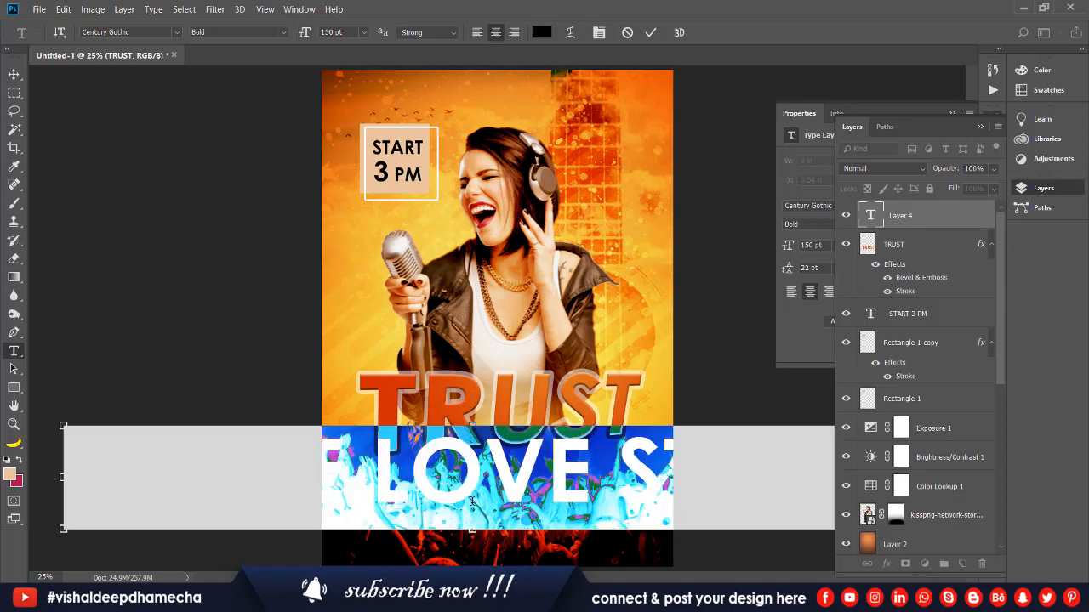
# Set the tagline's font to Amarillo Regular and reduce its size to 15 pt
pyautogui.click(177, 32)
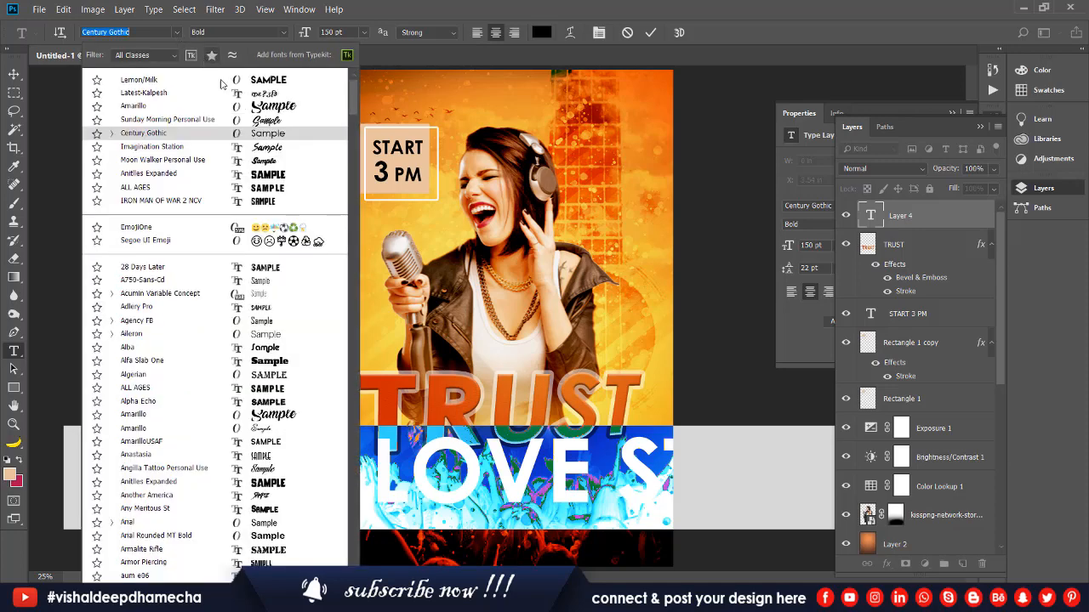
pyautogui.click(253, 108)
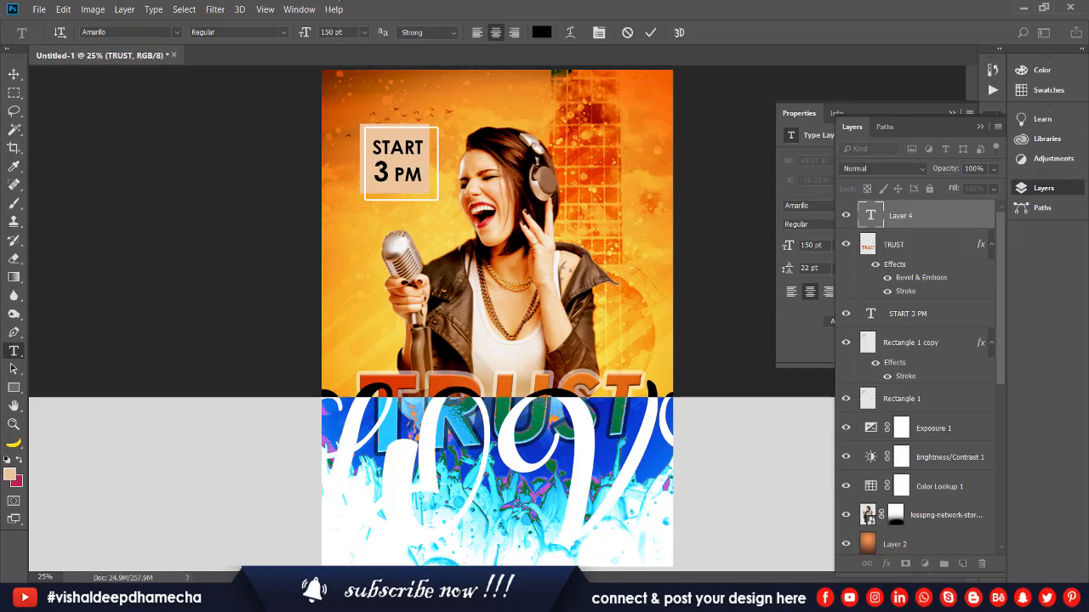
pyautogui.click(343, 32)
pyautogui.write('50')
pyautogui.press('Return')
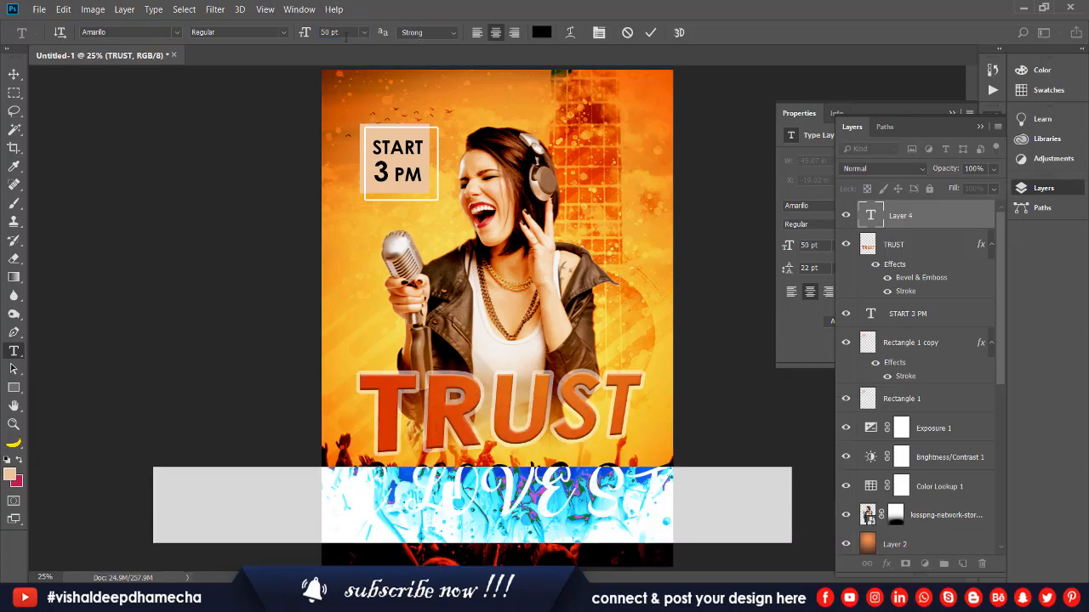
pyautogui.click(345, 33)
pyautogui.write('15')
pyautogui.press('Return')
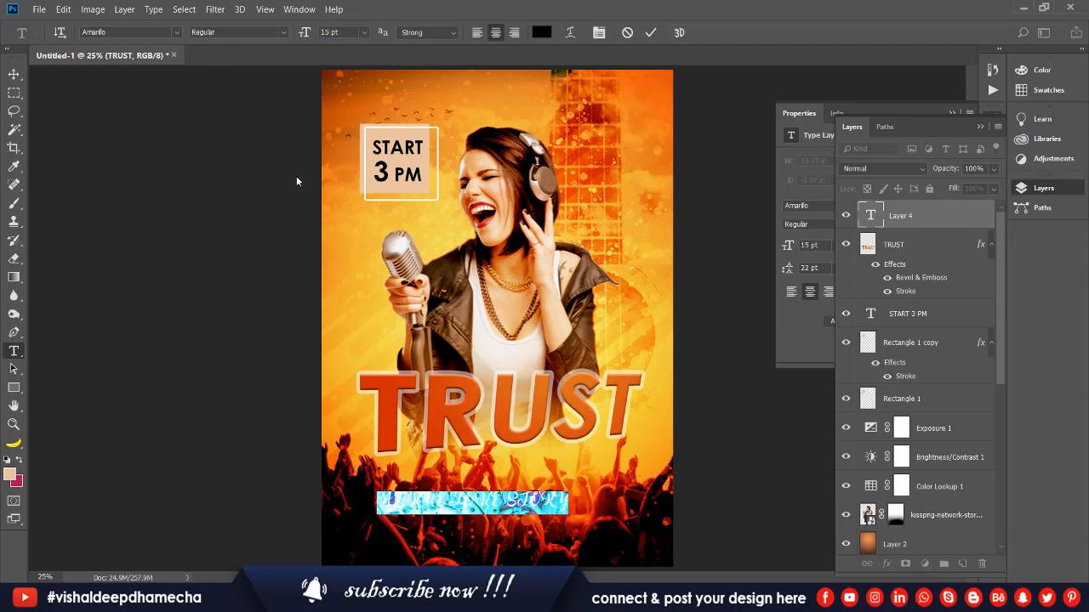
# Replace the tagline with lowercase "a true love story" and set its size to 35 pt
pyautogui.press('BackSpace')
pyautogui.write('a true love st')
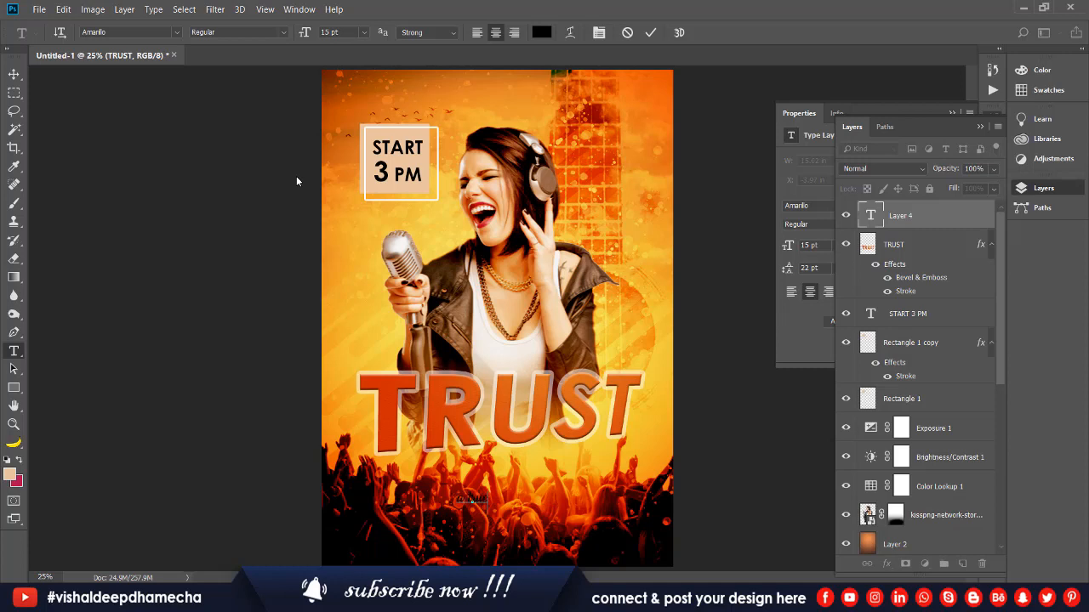
pyautogui.write('ory')
pyautogui.hotkey('ctrl', 'a')
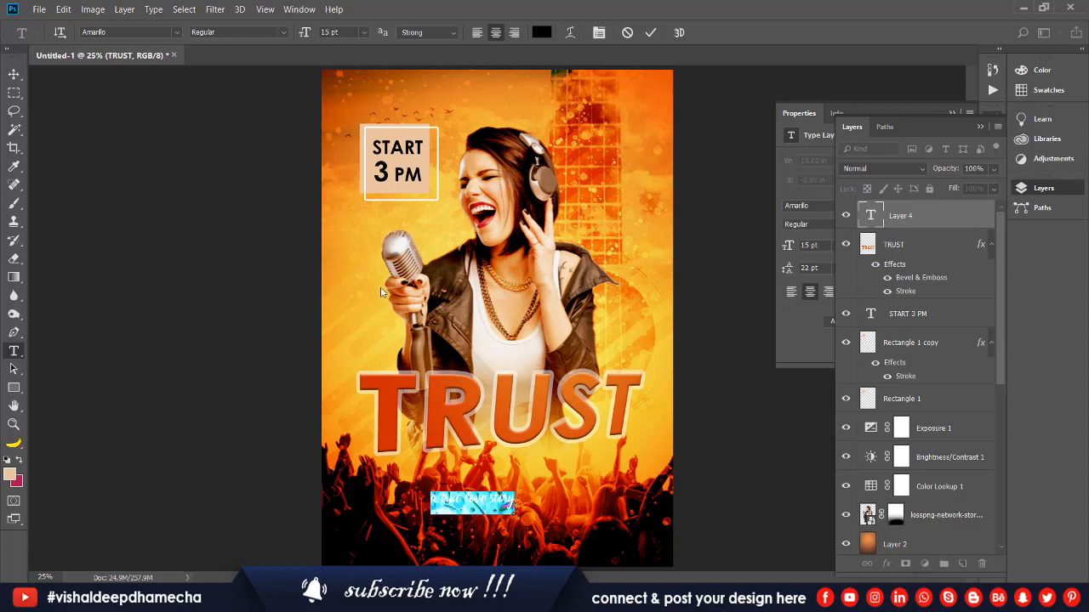
pyautogui.click(308, 38)
pyautogui.write('35')
pyautogui.press('Return')
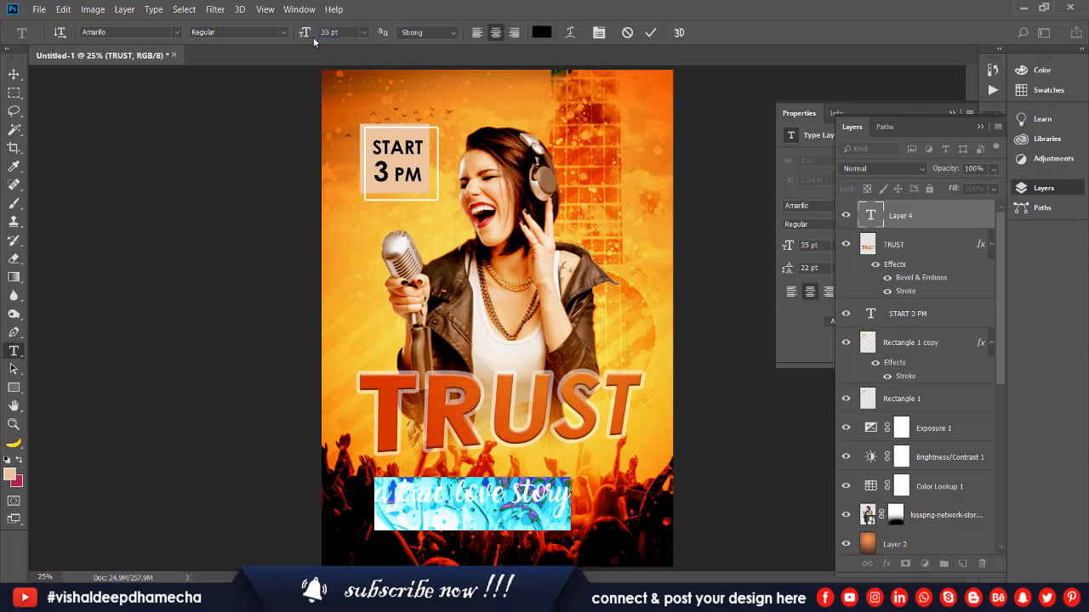
# Move the tagline up beneath the TRUST title so it slightly overlaps the lower edge of the letters
pyautogui.click(14, 74)
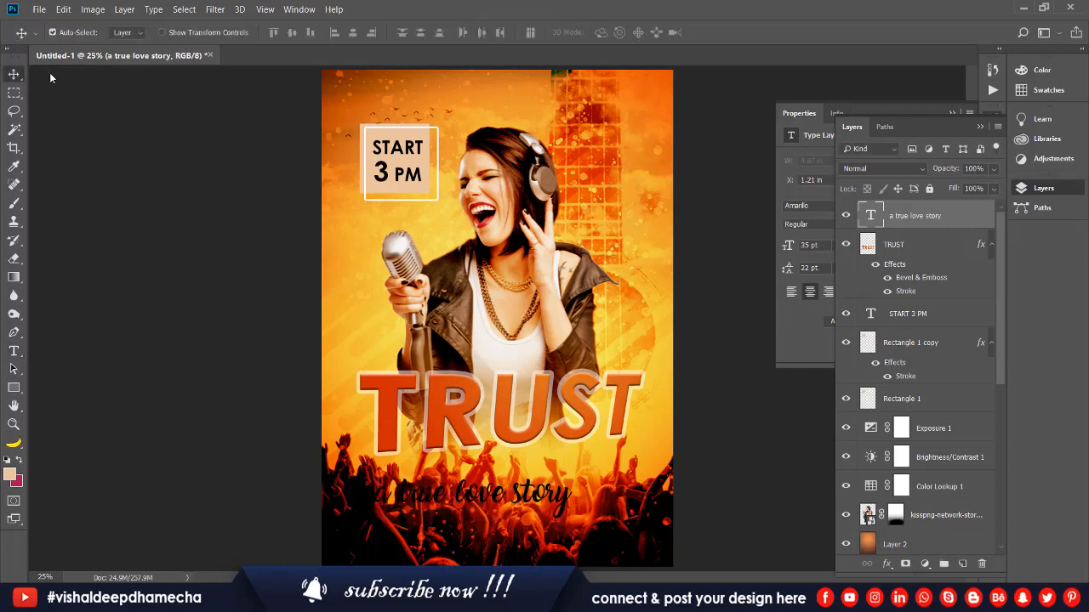
pyautogui.moveTo(499, 493); pyautogui.dragTo(593, 466)
pyautogui.hotkey('ctrl', 't')
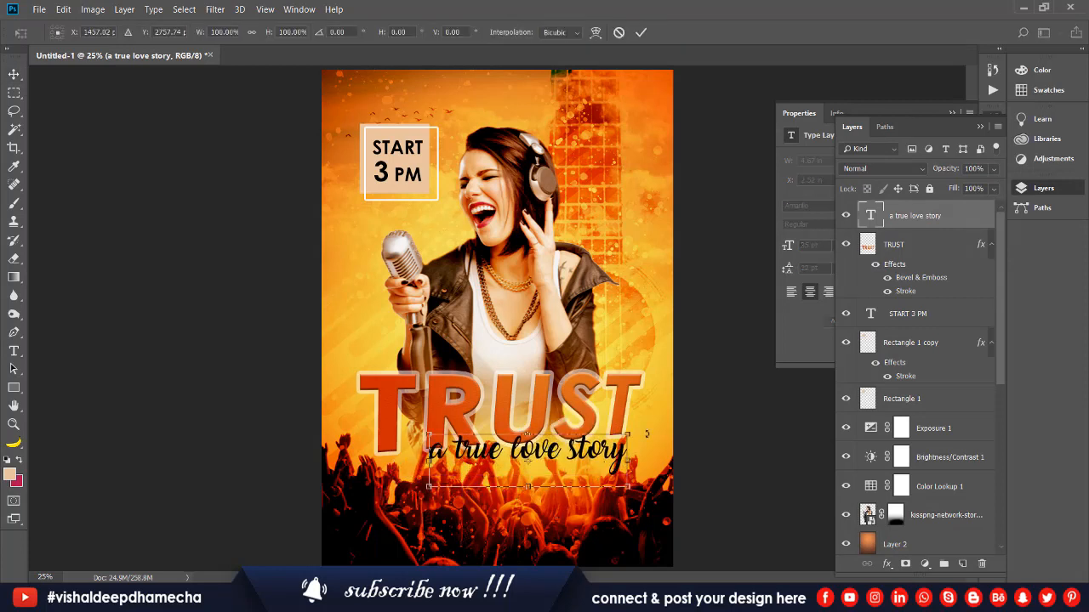
pyautogui.press('Return')
# Rasterize the tagline and distort it by raising its lower-right corner so the lettering tapers along TRUST
pyautogui.rightClick(935, 217)
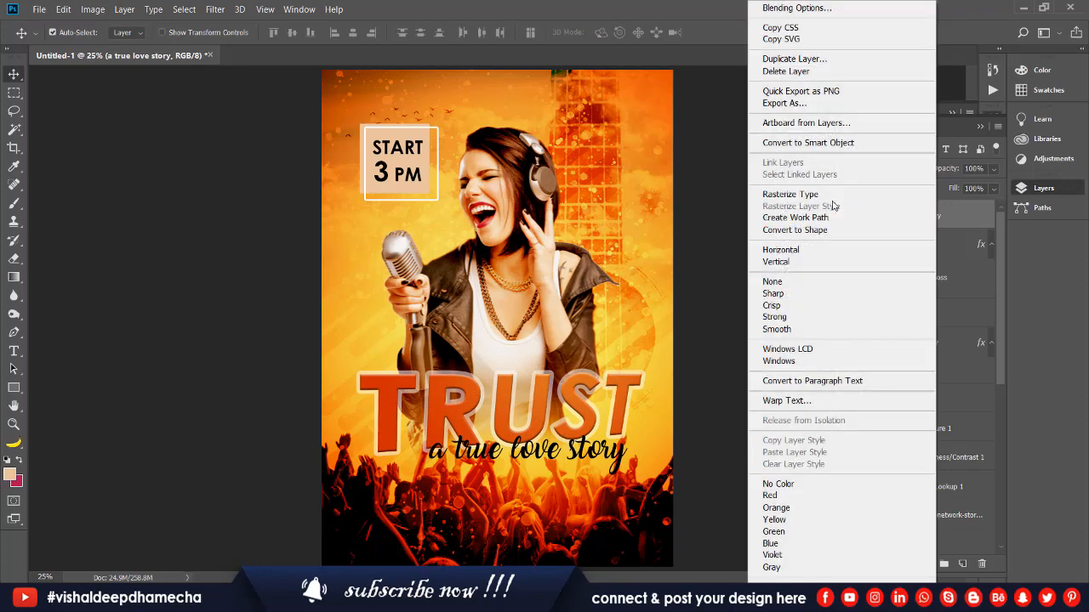
pyautogui.click(791, 194)
pyautogui.hotkey('ctrl', 't')
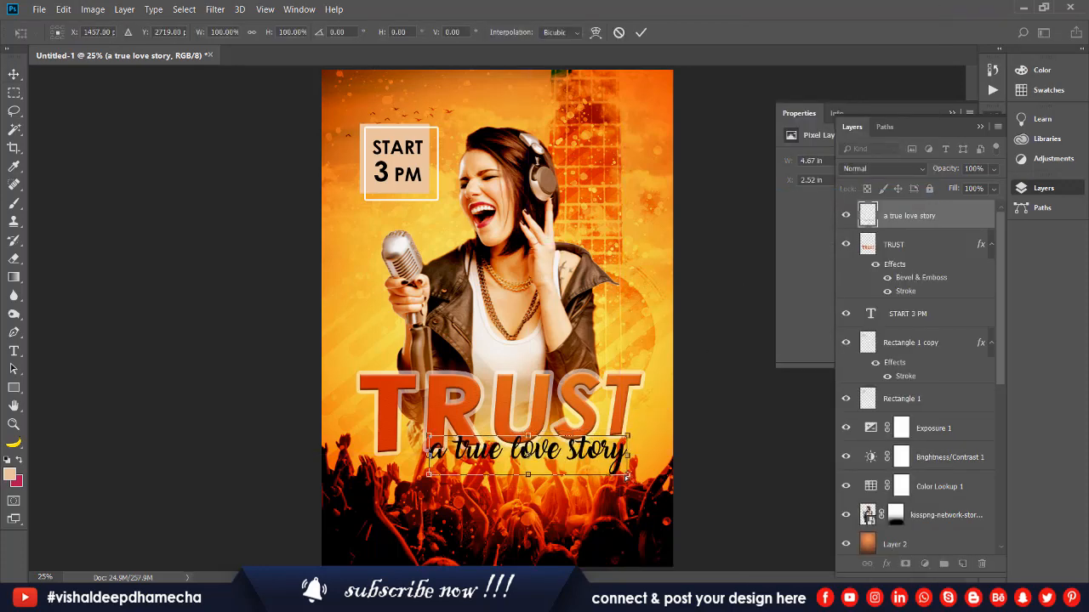
pyautogui.moveTo(627, 478); pyautogui.dragTo(626, 466)
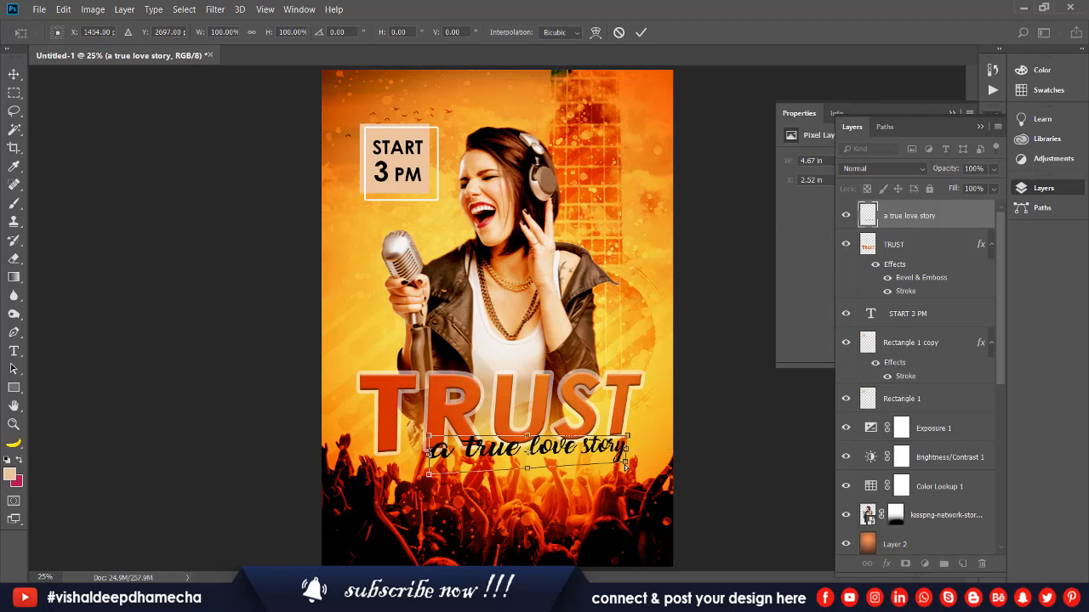
pyautogui.press('Return')
# Nudge the distorted tagline slightly to the left under the TRUST title
pyautogui.press('c')
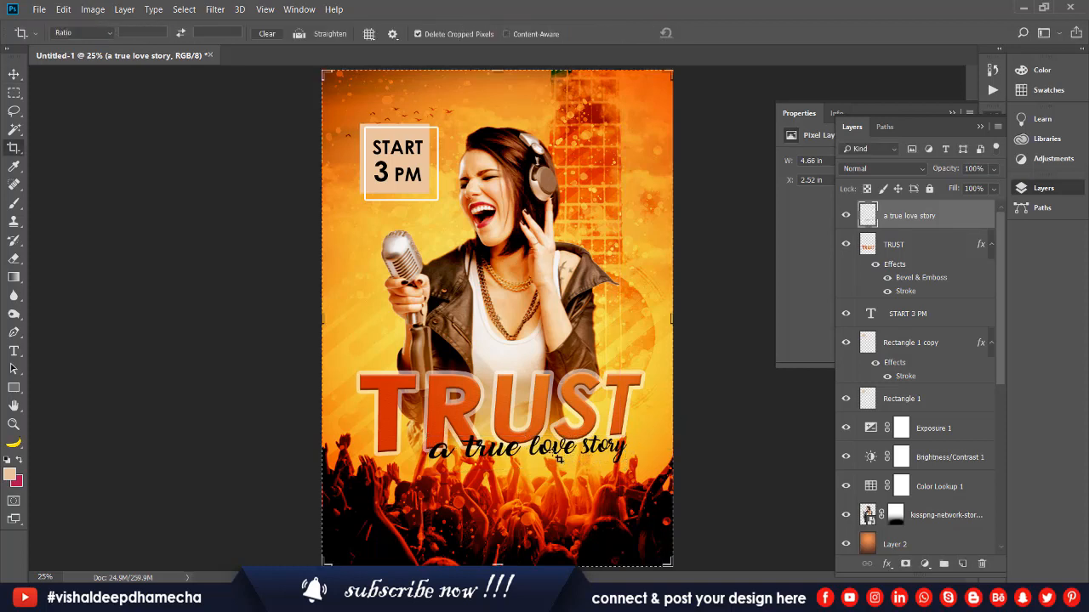
pyautogui.press('v')
pyautogui.moveTo(559, 457); pyautogui.dragTo(556, 449)
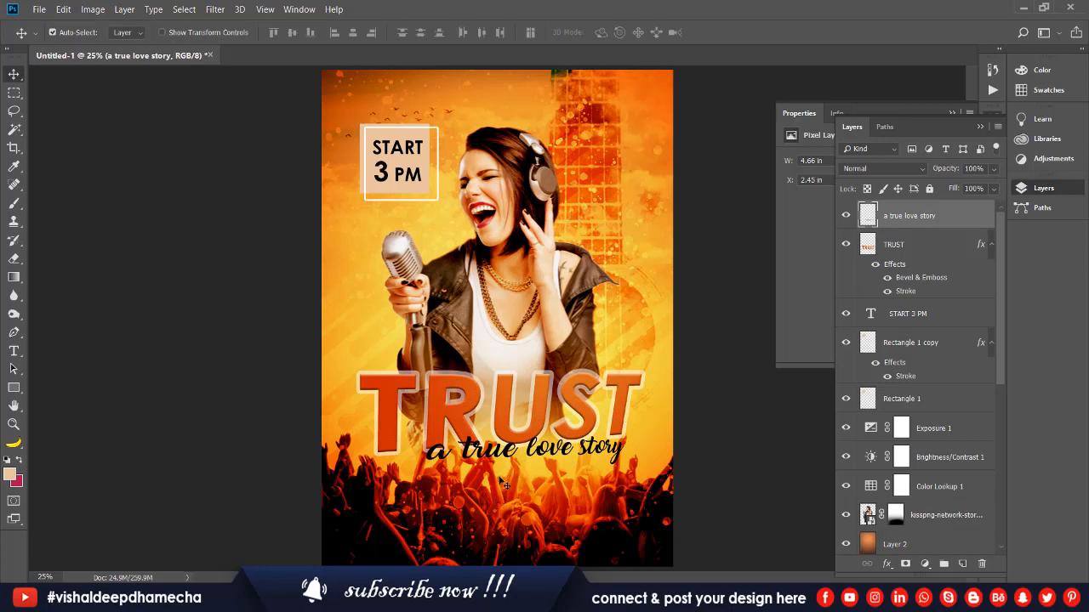
# Add the two-line peach text "PERFOMANCE BY MODEL NAME" over the crowd below the tagline and deselect the layers
pyautogui.press('t')
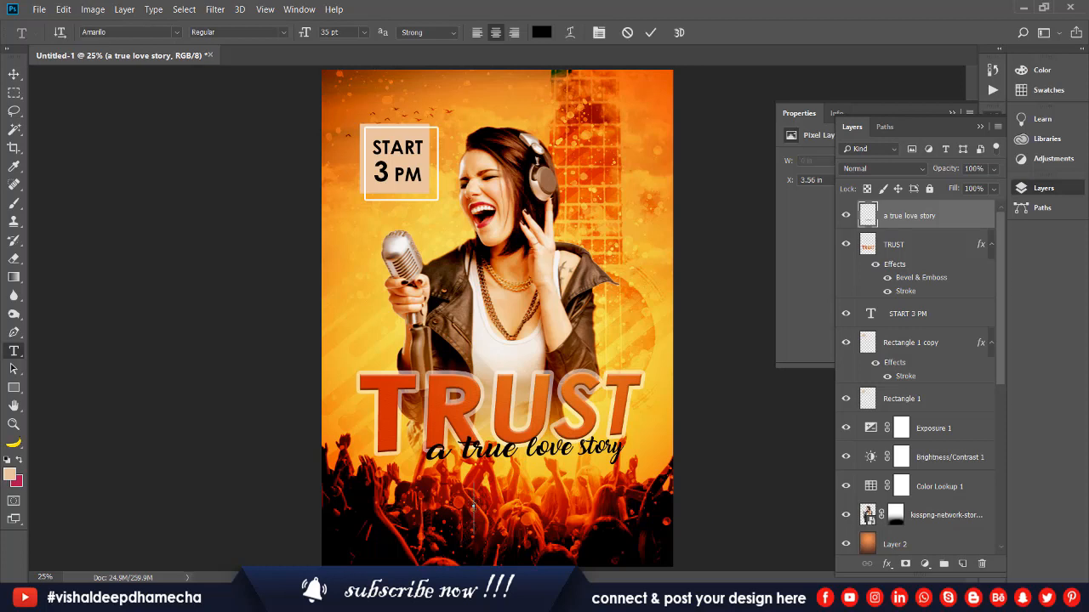
pyautogui.click(474, 509)
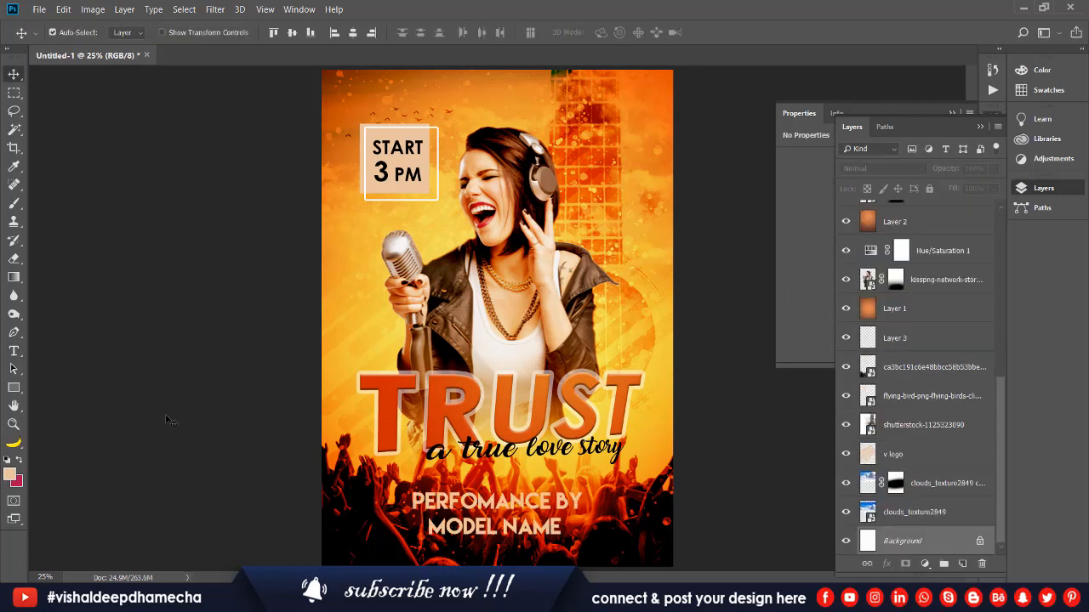
pyautogui.click(224, 393)
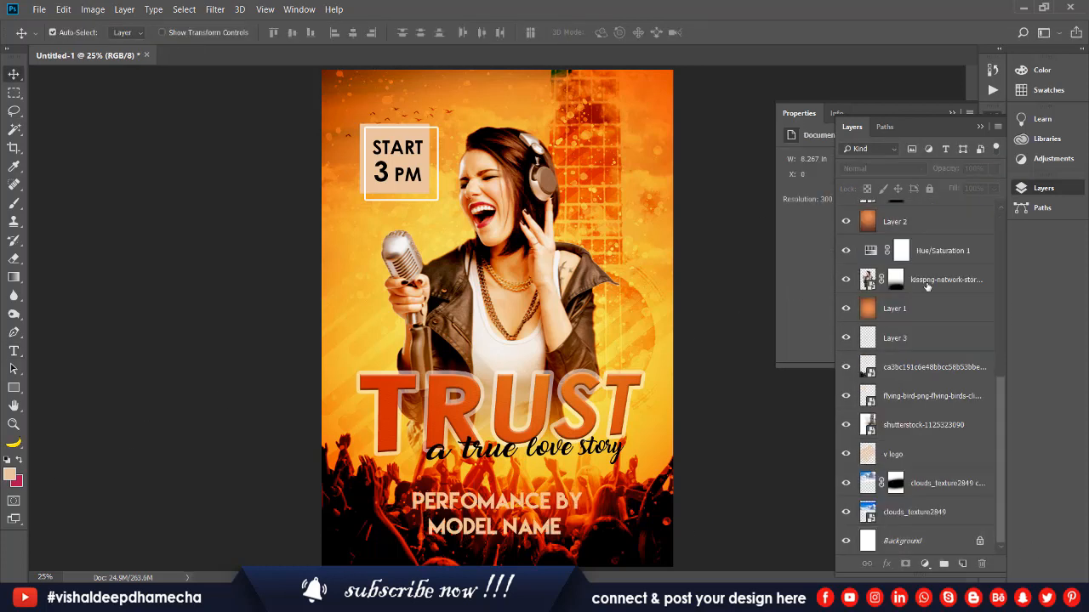
# Create a new layer above the tagline and draw a gradient upward from the crowd towards the TRUST title
pyautogui.click(1003, 227)
pyautogui.click(944, 218)
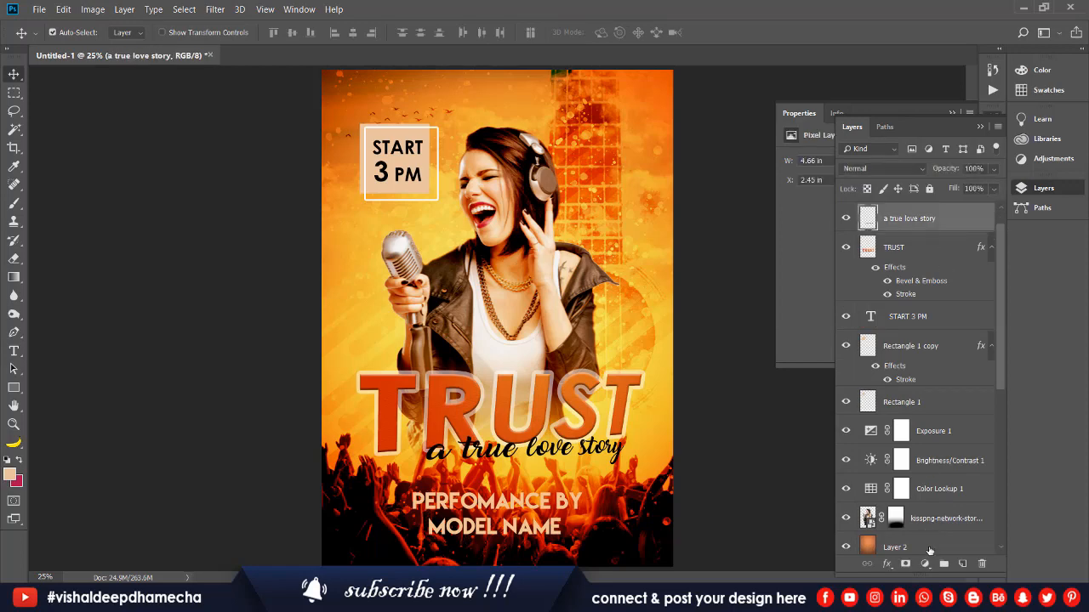
pyautogui.click(962, 564)
pyautogui.press('g')
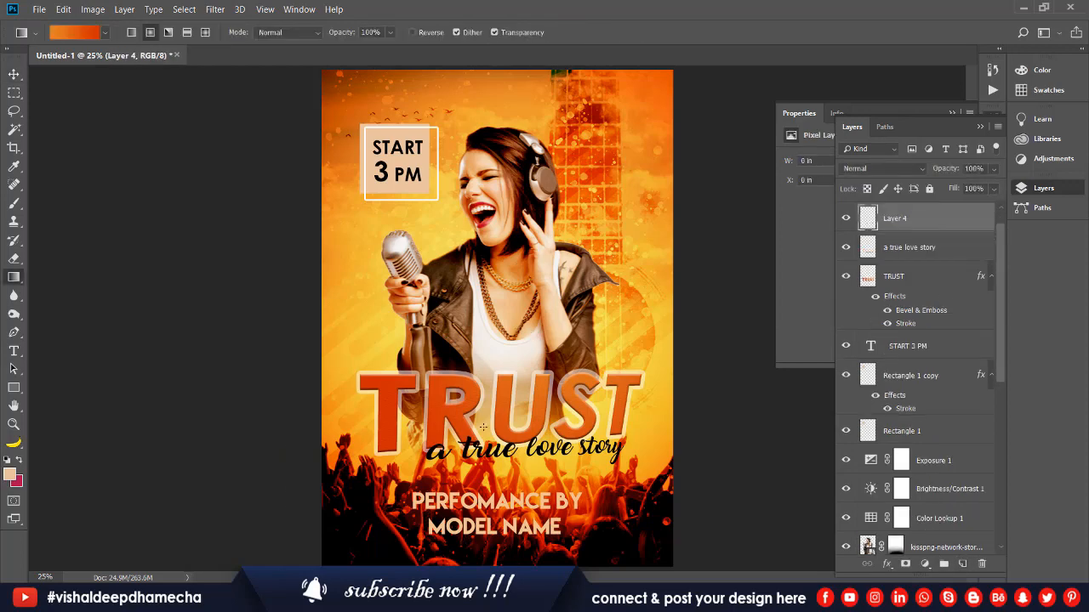
pyautogui.moveTo(508, 542); pyautogui.dragTo(507, 446)
pyautogui.moveTo(507, 446); pyautogui.dragTo(506, 366)
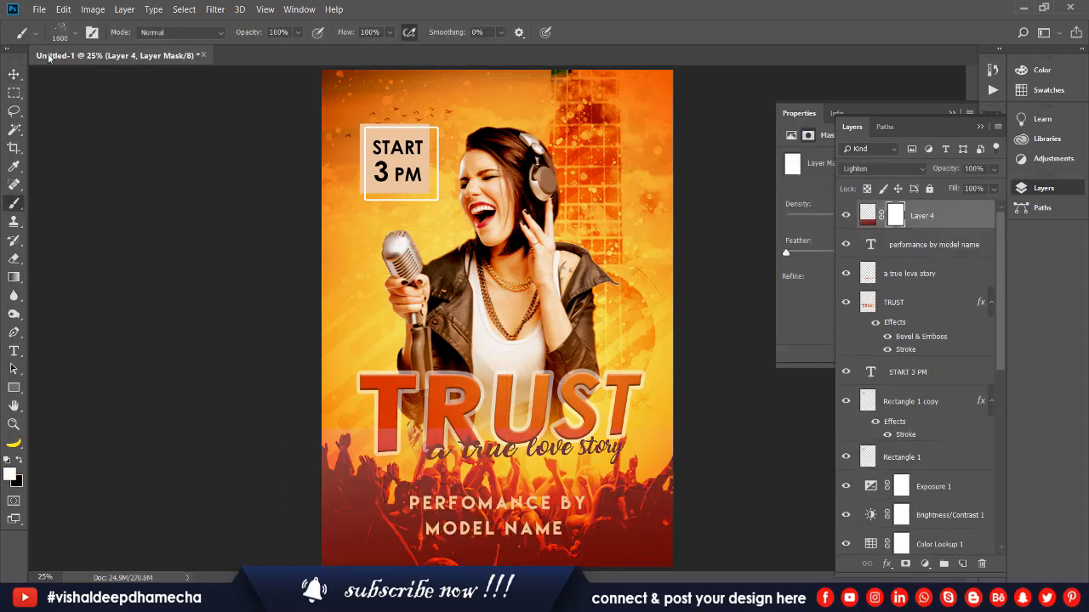
# Paint black on Layer 4's mask with the 1600 px soft round brush to fade the gradient's upper edge
pyautogui.click(60, 36)
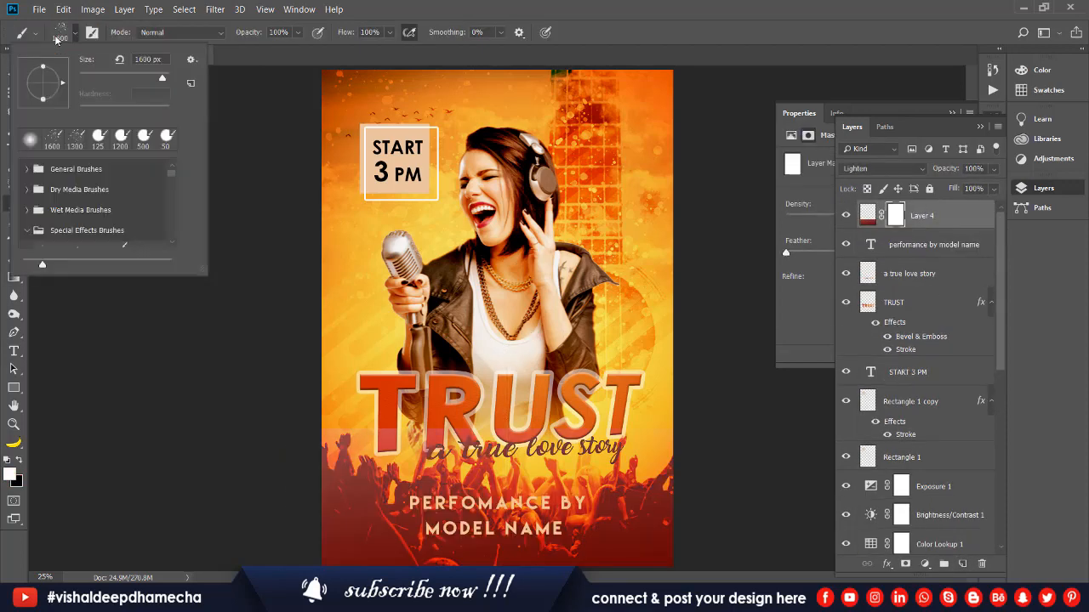
pyautogui.click(36, 148)
pyautogui.click(652, 416)
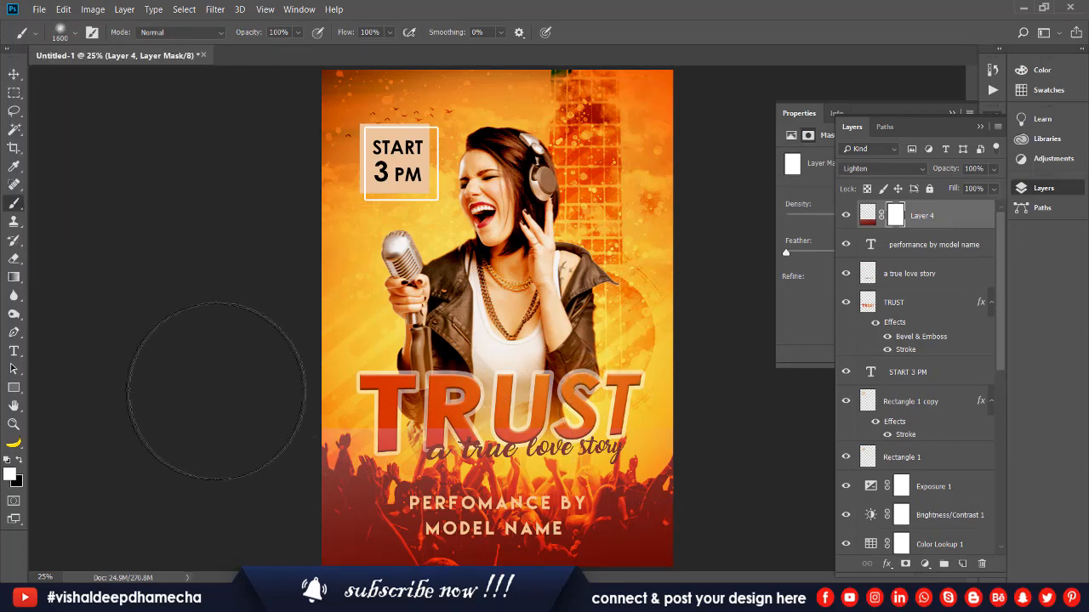
pyautogui.press('x')
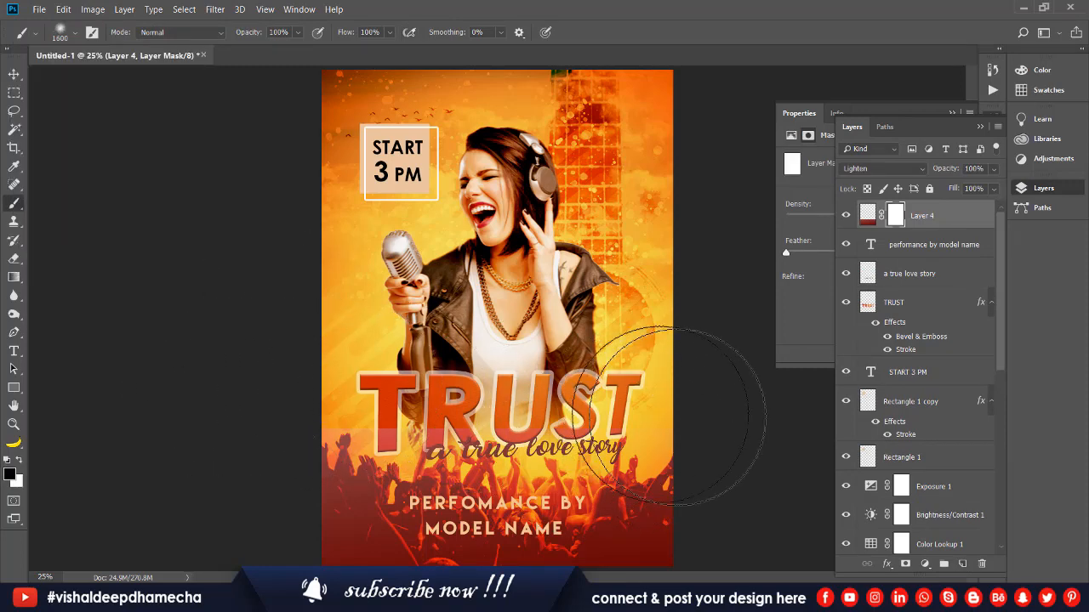
pyautogui.moveTo(290, 391); pyautogui.dragTo(633, 351)
# Try different blend modes on the gradient layer and set it to Overlay
pyautogui.click(863, 173)
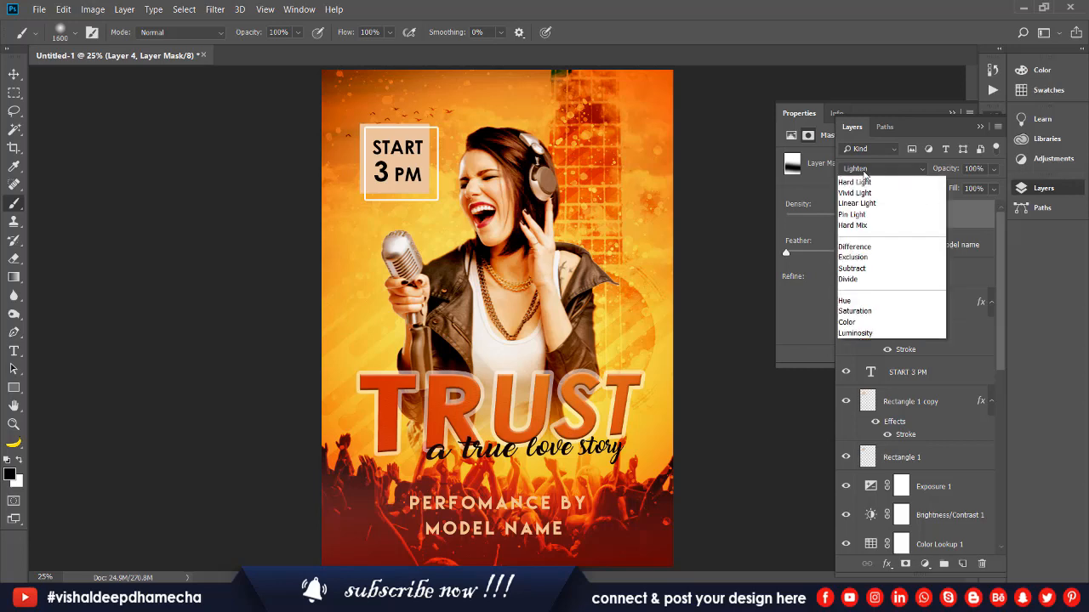
pyautogui.click(863, 173)
pyautogui.press('Down')
pyautogui.press('Down')
pyautogui.press('Down')
pyautogui.press('Down')
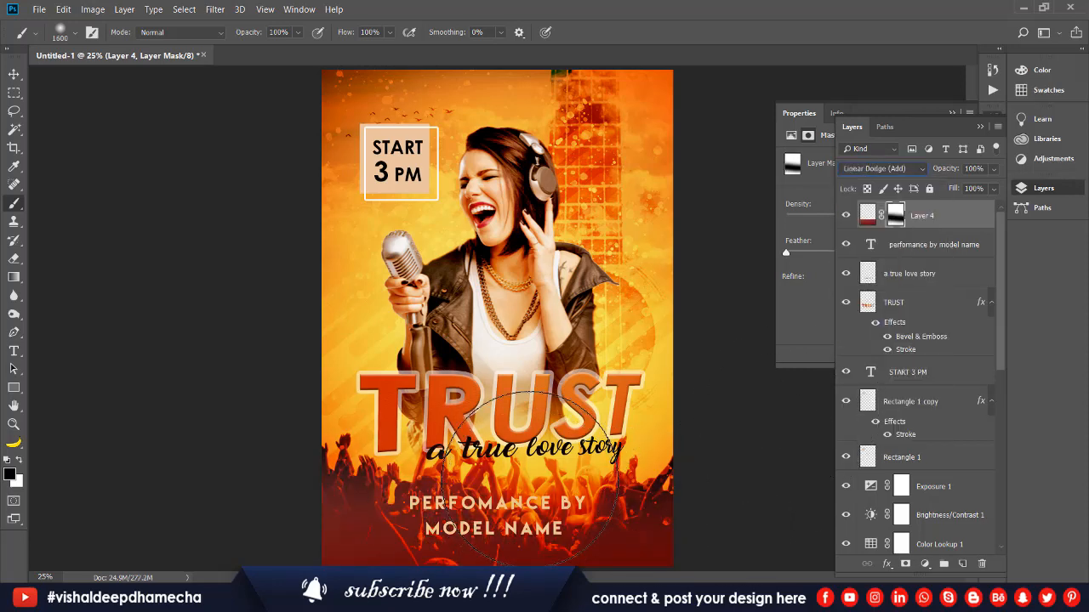
pyautogui.press('Up')
pyautogui.press('Up')
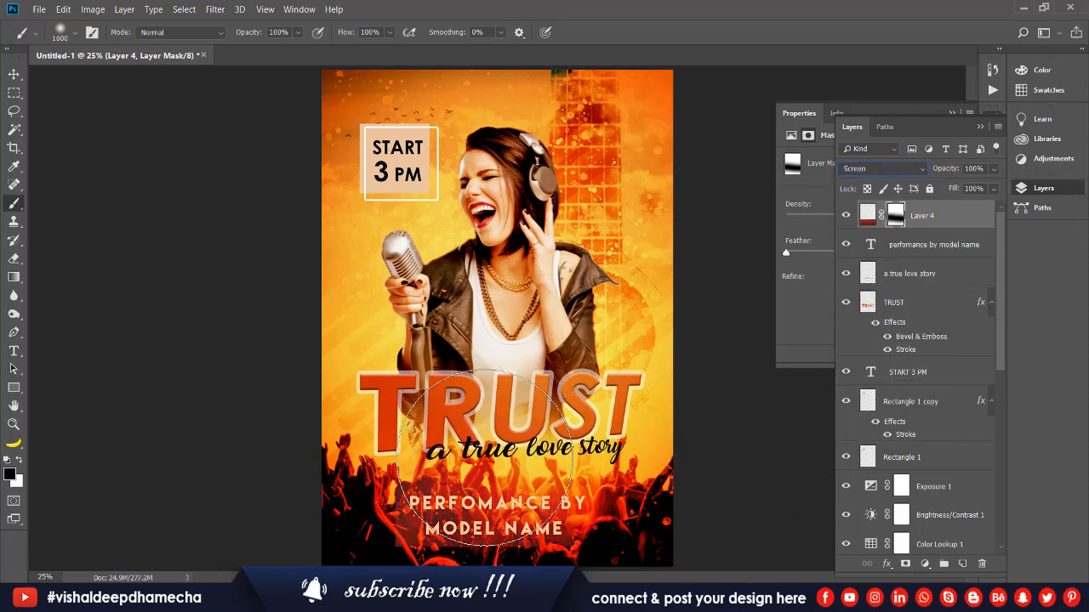
pyautogui.press('Down')
pyautogui.press('Down')
pyautogui.press('Down')
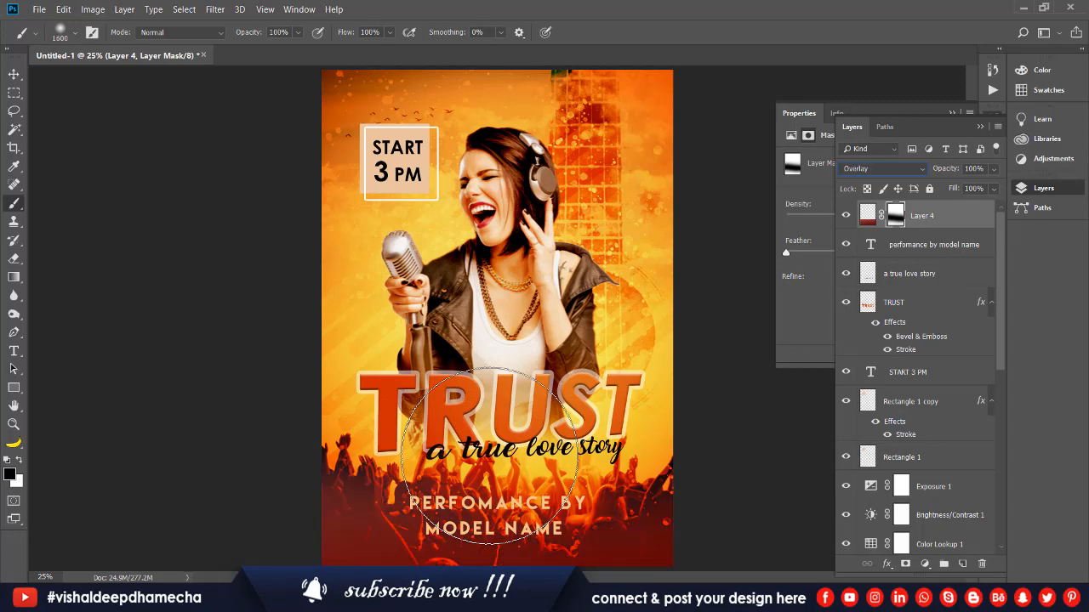
# Stretch the gradient layer's upper edge upward past the TRUST title to behind the singer's waist
pyautogui.hotkey('ctrl', 't')
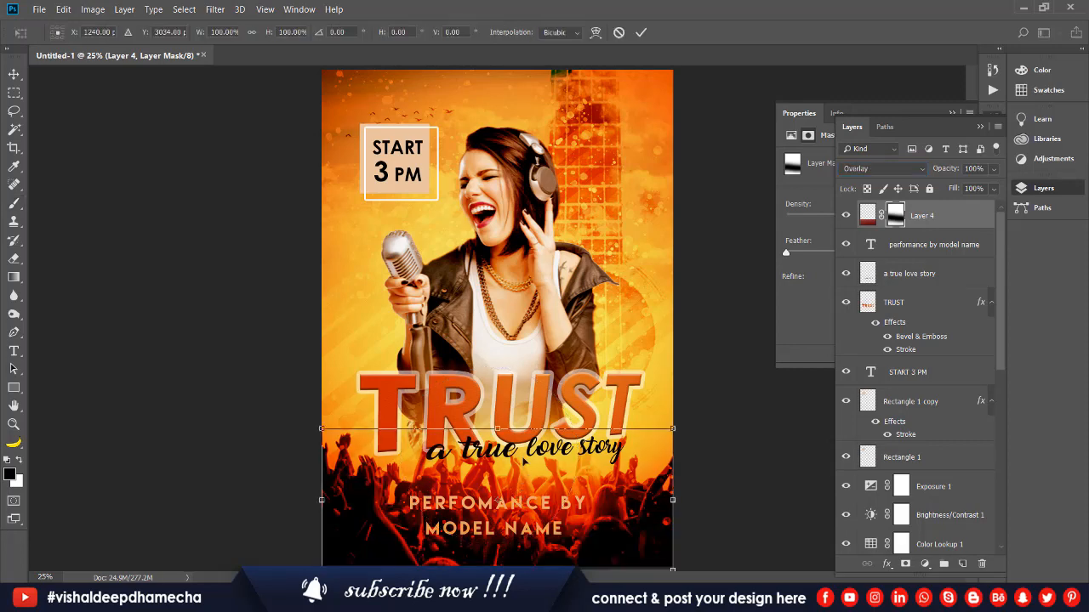
pyautogui.moveTo(493, 431); pyautogui.dragTo(475, 344)
pyautogui.press('Return')
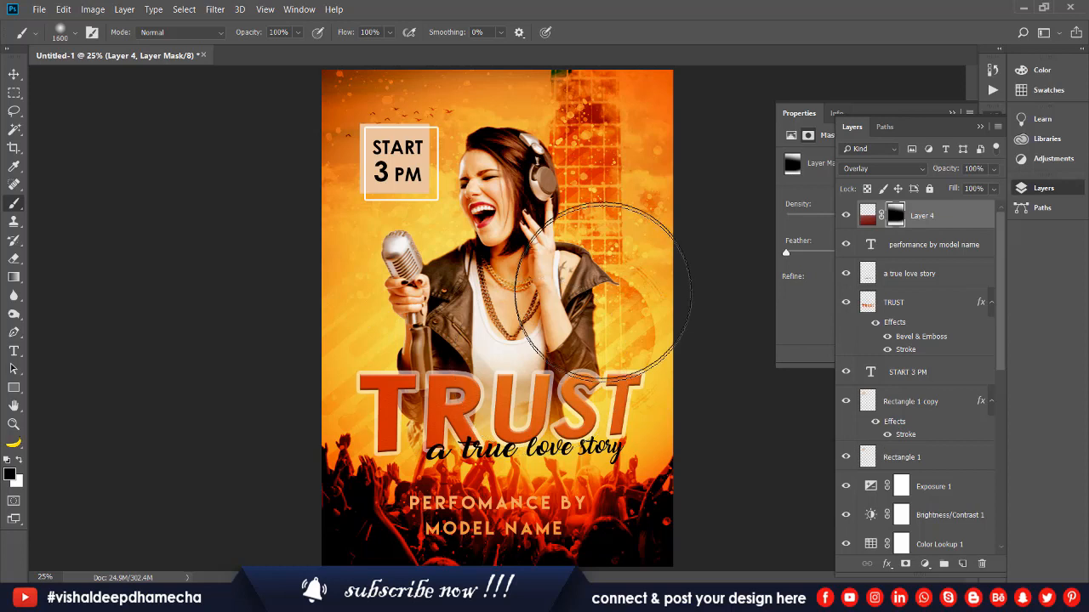
pyautogui.press('v')
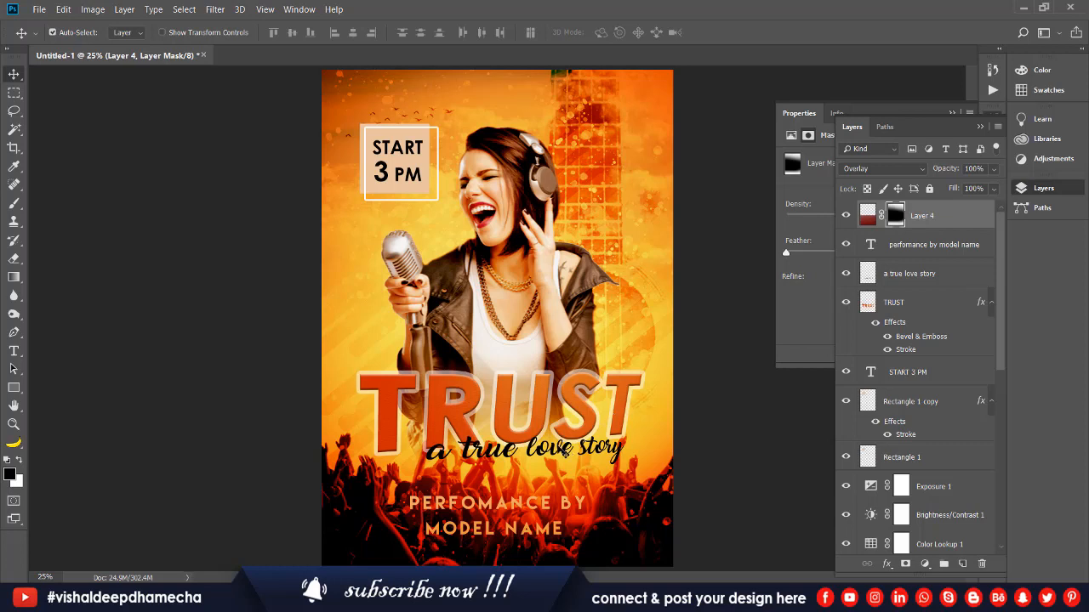
# Move the "a true love story" tagline up onto the lower edge of the TRUST title and scale it to about 87%
pyautogui.moveTo(565, 451); pyautogui.dragTo(581, 398)
pyautogui.hotkey('ctrl', 't')
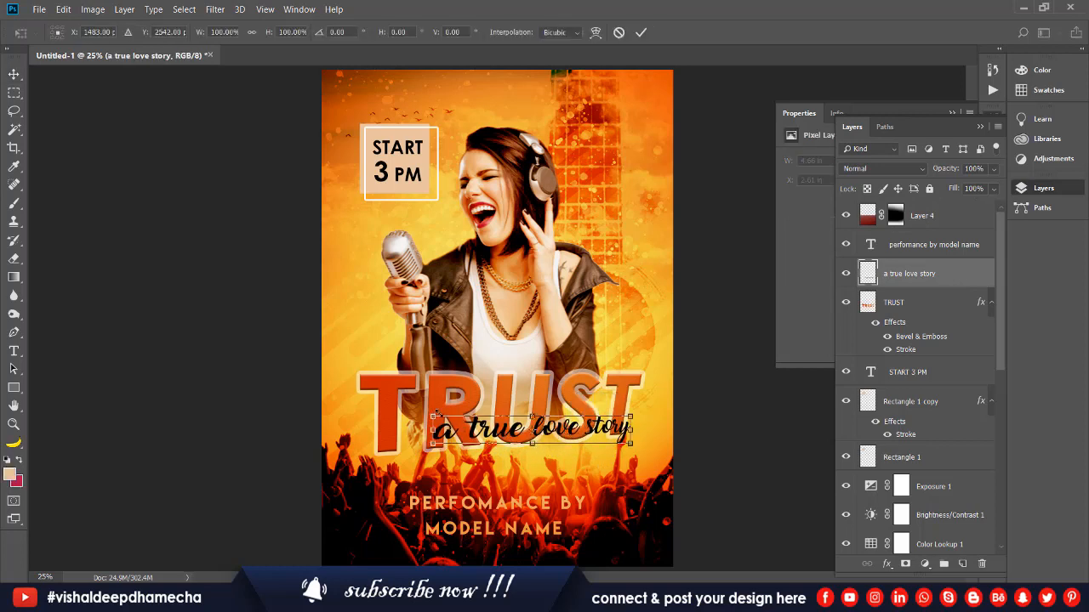
pyautogui.moveTo(434, 415); pyautogui.dragTo(453, 425)
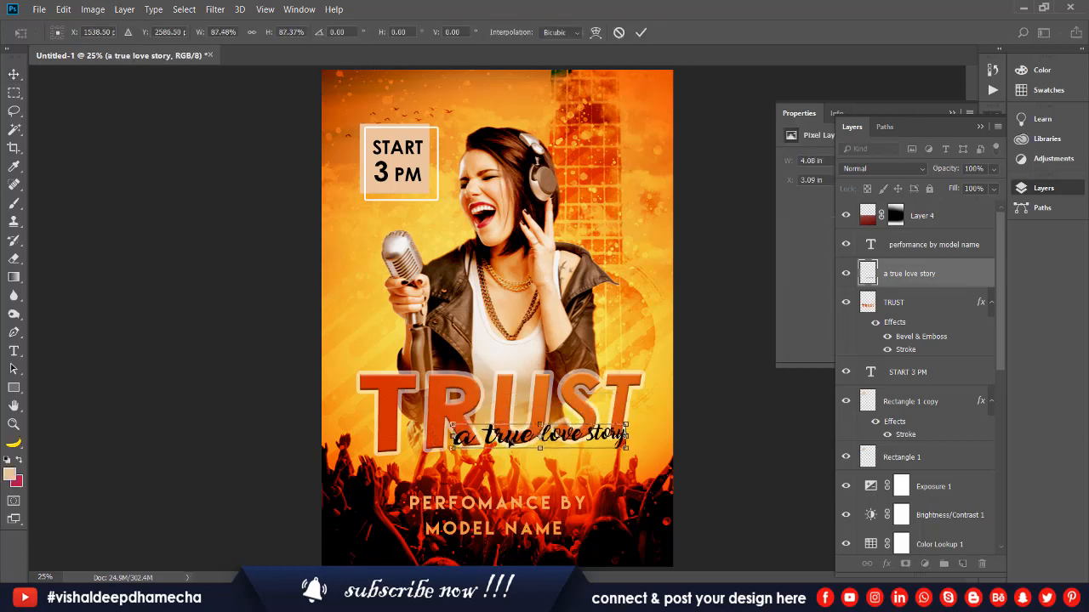
pyautogui.press('Return')
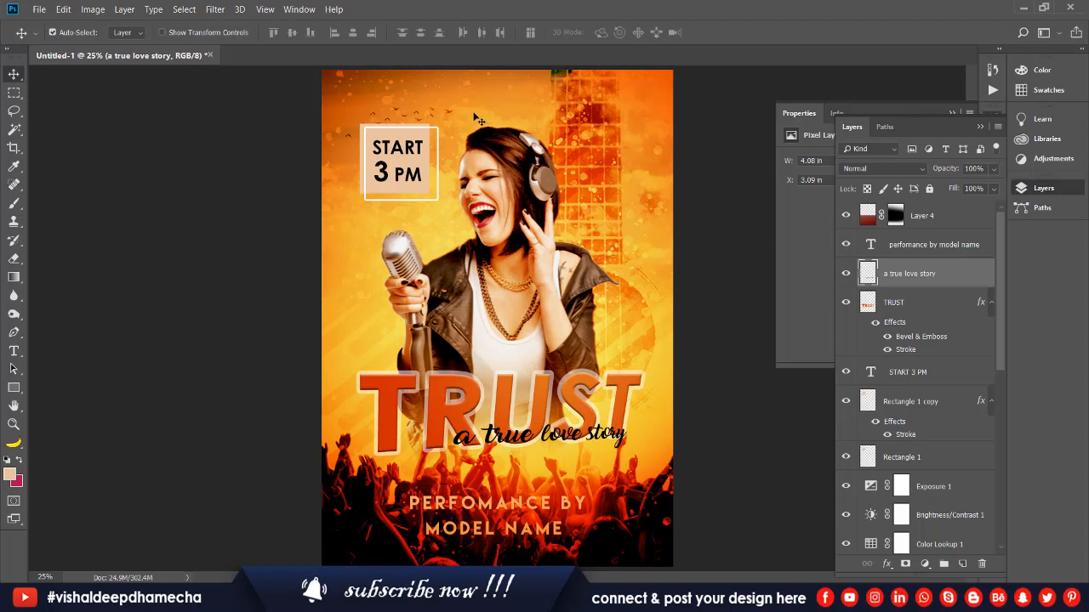
# Add a two-line "DESIGN BY" credit with the designer's name above the singer's head and invert its color to white
pyautogui.press('t')
pyautogui.click(421, 96)
pyautogui.write('VI')
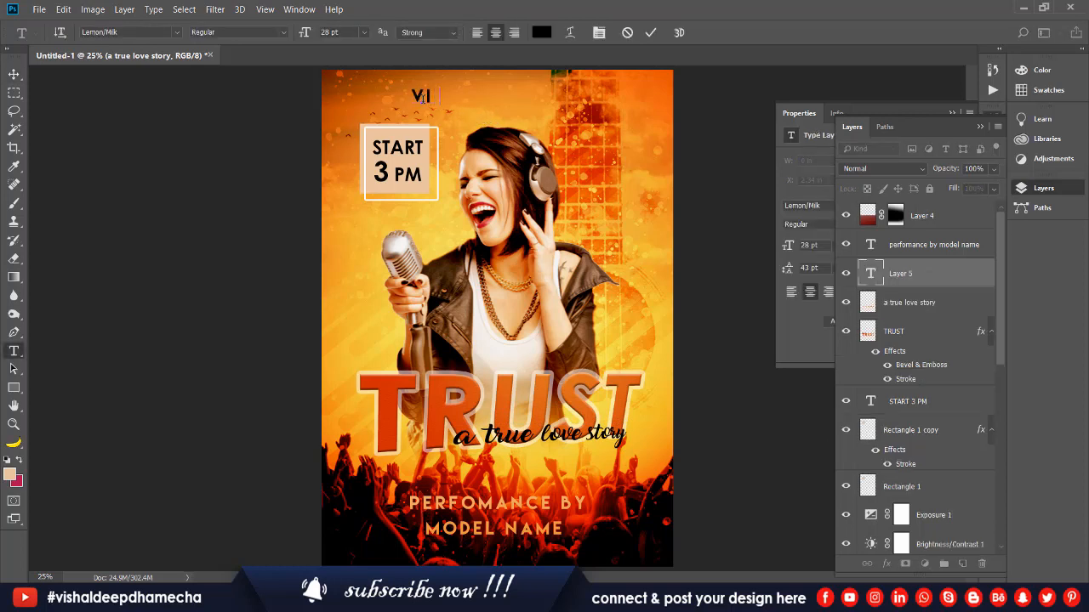
pyautogui.write('shaldeep dha')
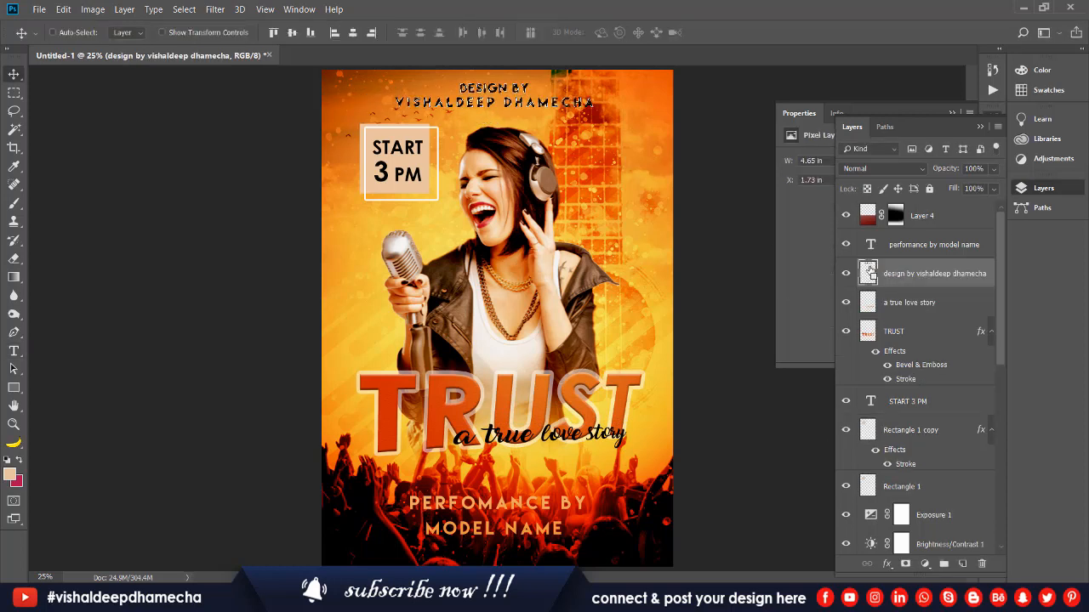
pyautogui.hotkey('ctrl', 'i')
pyautogui.hotkey('ctrl', 'd')
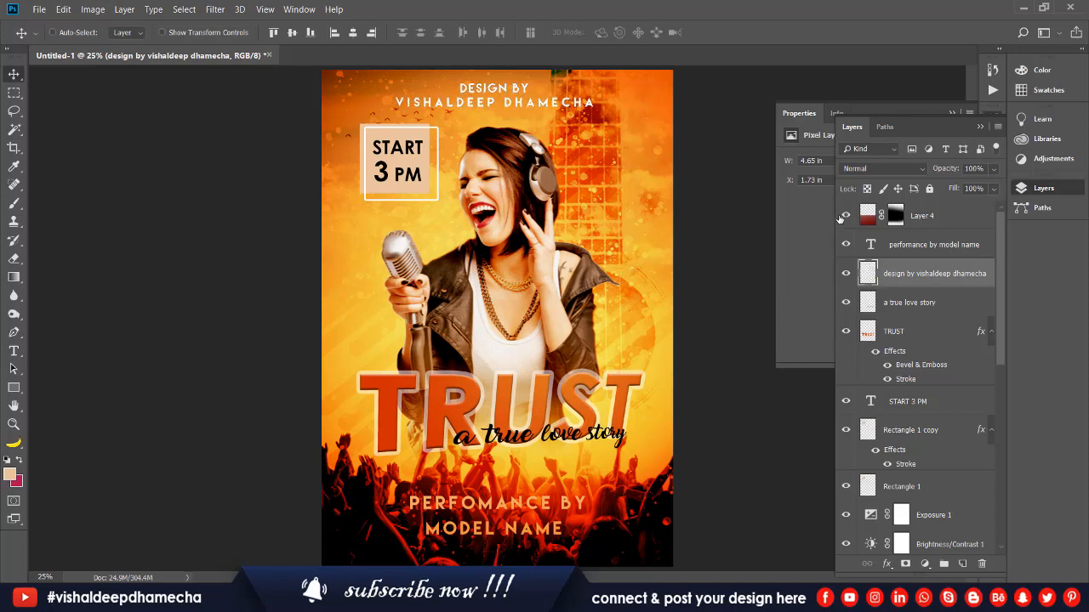
pyautogui.press('b')
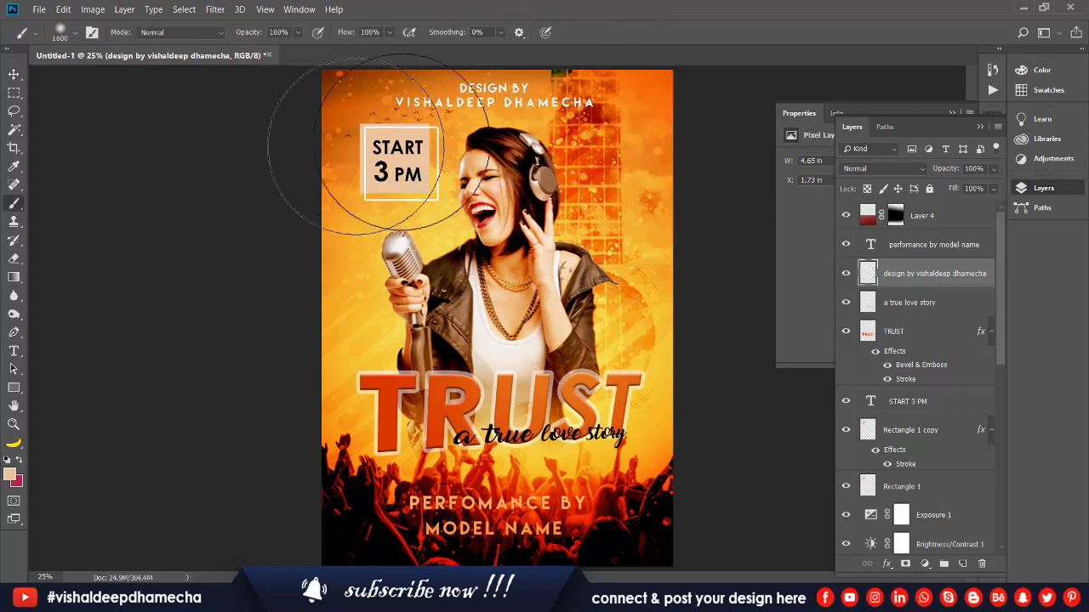
pyautogui.moveTo(14, 74); pyautogui.dragTo(45, 78)
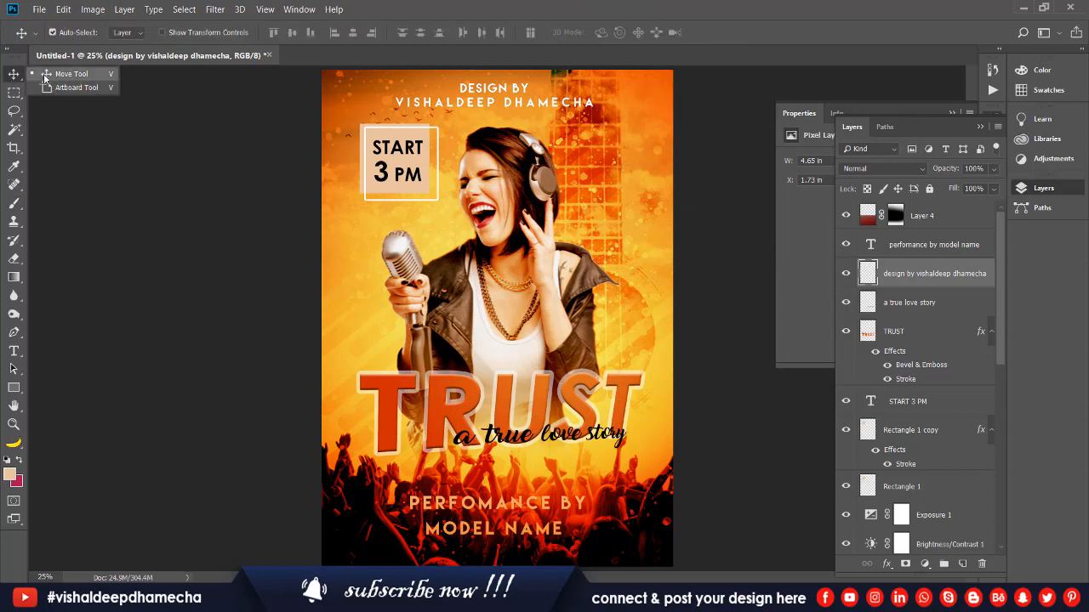
pyautogui.click(154, 191)
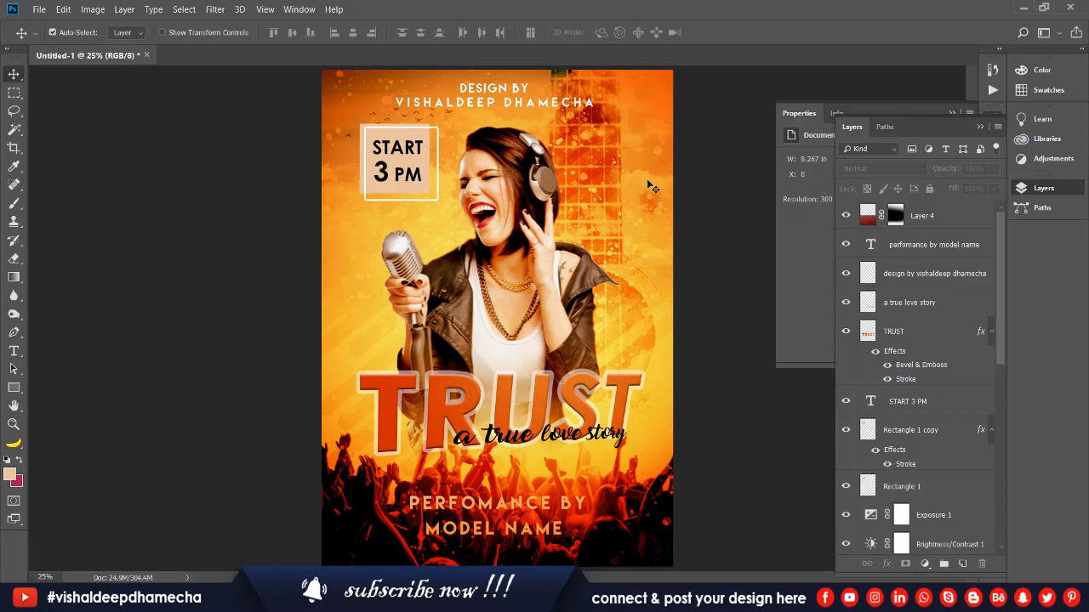
# Tighten the line spacing of the "PERFOMANCE BY MODEL NAME" text to 33 pt
pyautogui.press('t')
pyautogui.click(506, 528)
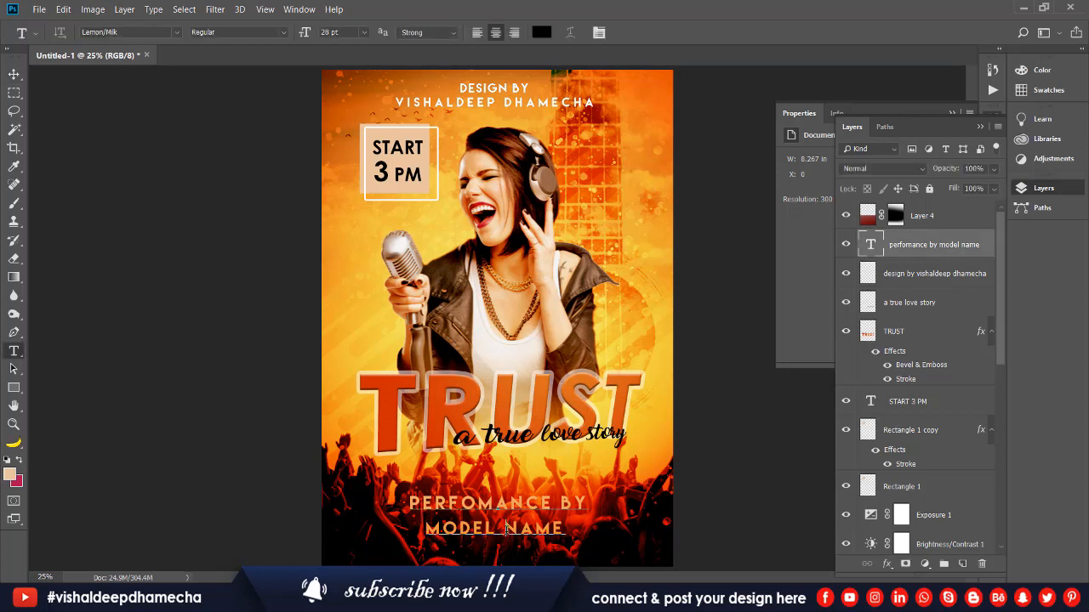
pyautogui.hotkey('ctrl', 'a')
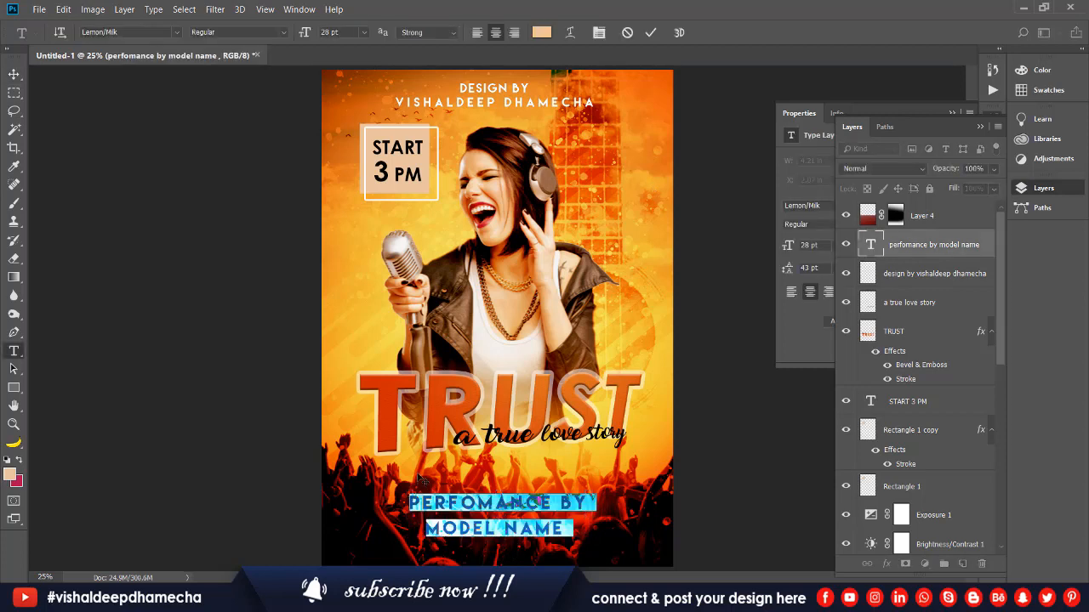
pyautogui.hotkey('alt', 'Up')
pyautogui.hotkey('alt', 'Up')
pyautogui.hotkey('alt', 'Up')
pyautogui.hotkey('alt', 'Up')
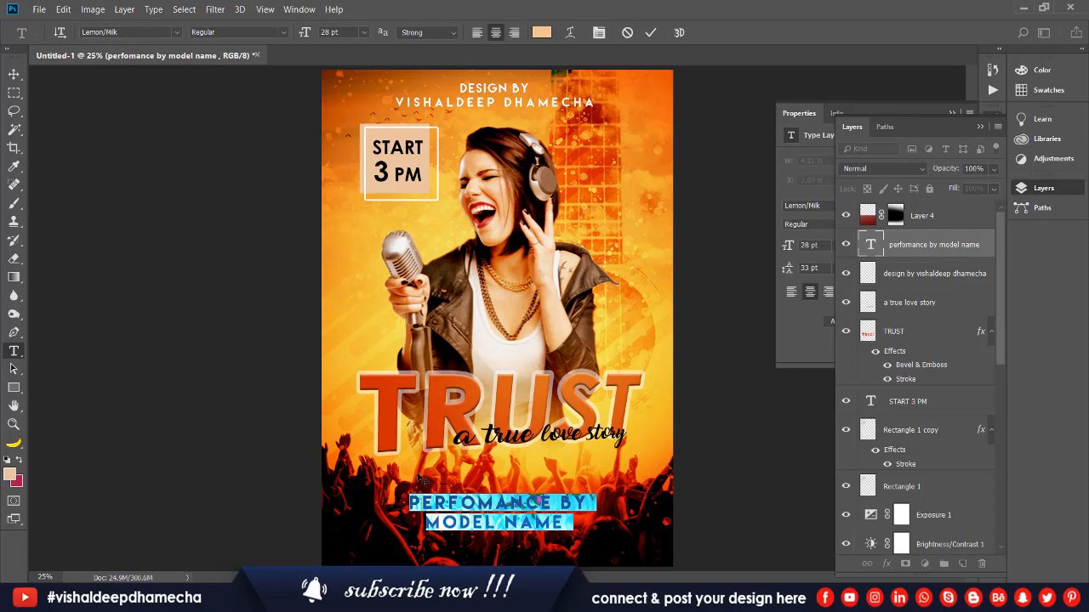
pyautogui.click(14, 75)
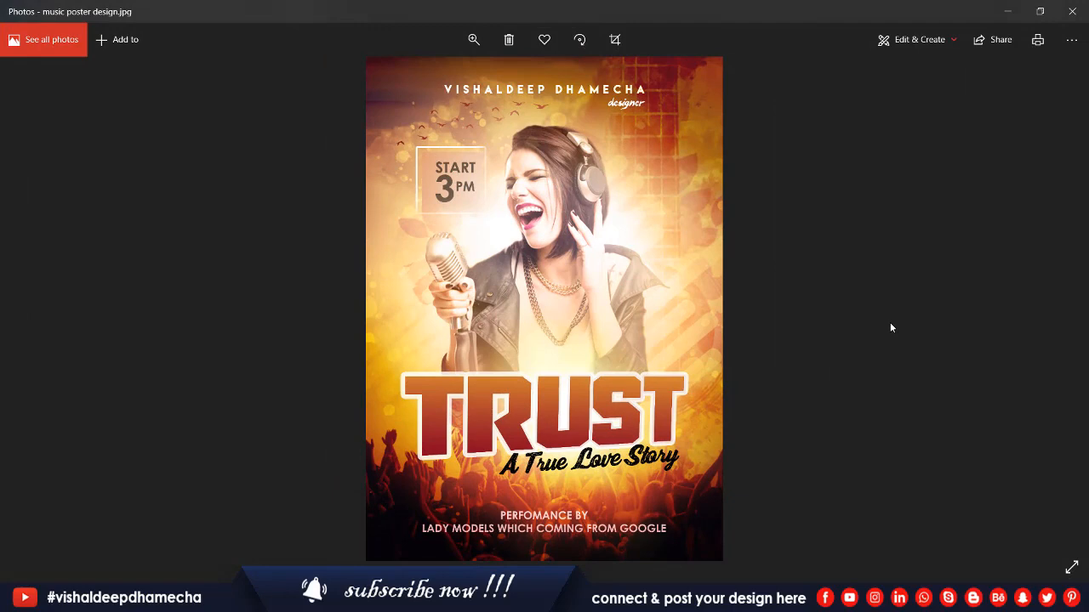
# Place music poster design.jpg in Photos side by side with the Photoshop poster and collapse the panels covering the artwork to compare both designs
pyautogui.press('super+Right')
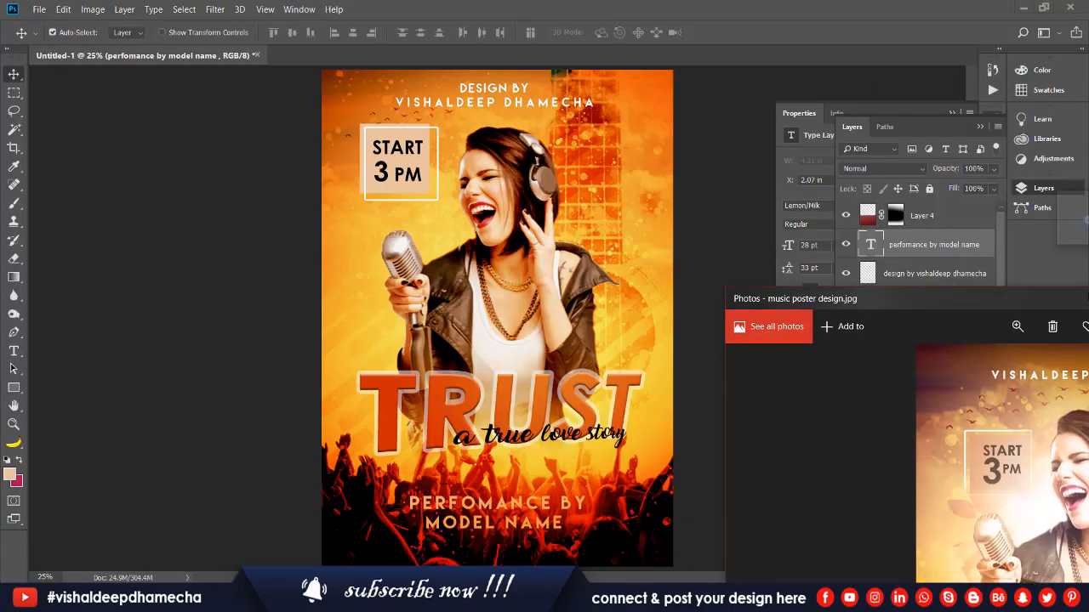
pyautogui.click(395, 75)
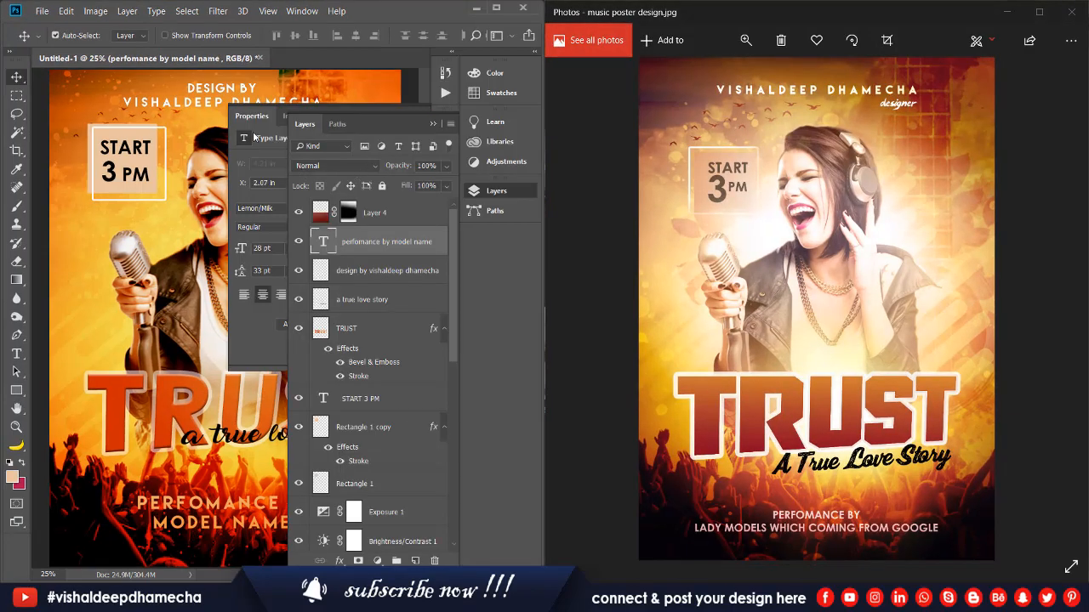
pyautogui.click(433, 125)
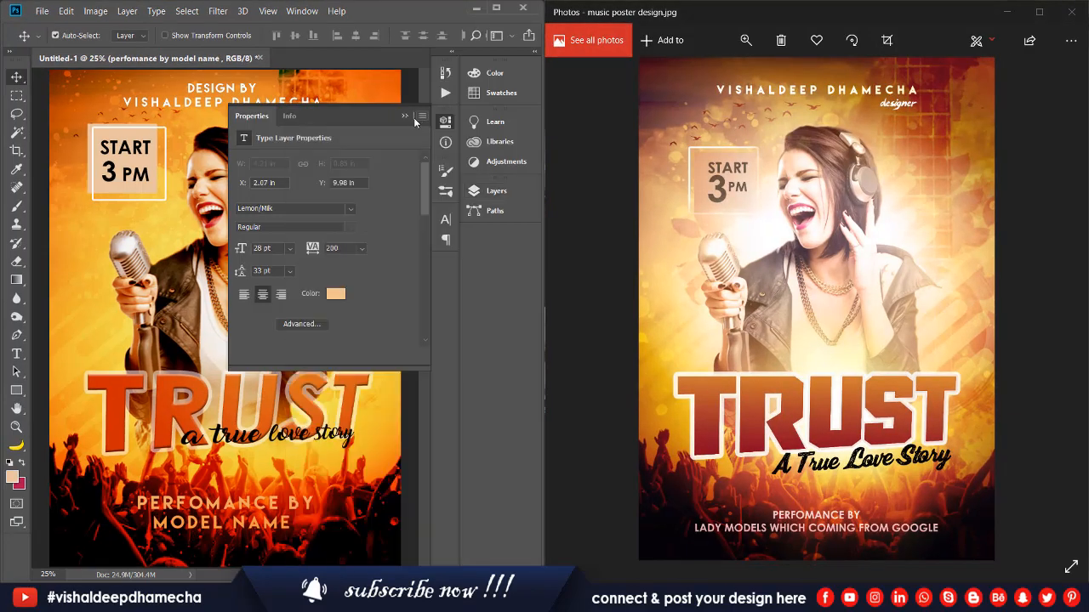
pyautogui.click(417, 117)
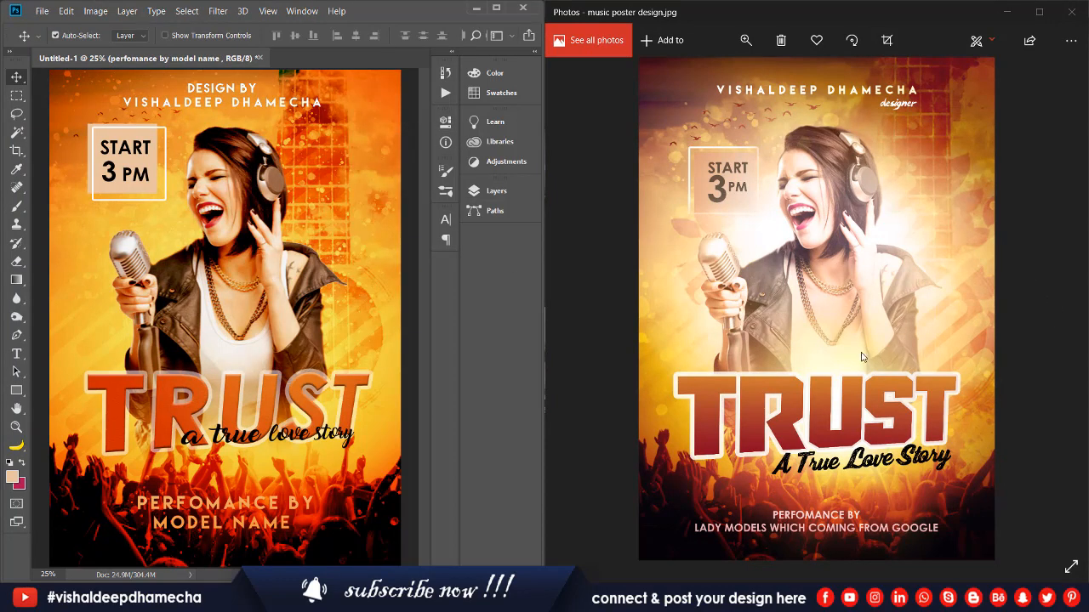